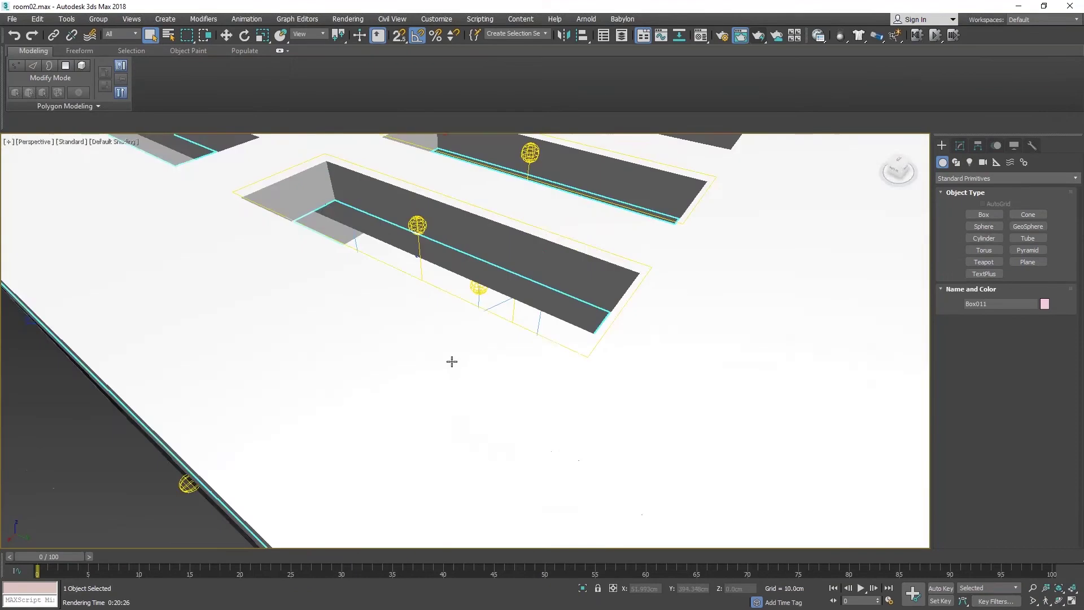
Examine the room model's exterior, including the skylight openings in the roof and the gridded window wall.
key("shift+z")
key("shift+z")
key("shift+z")
key("shift+z")
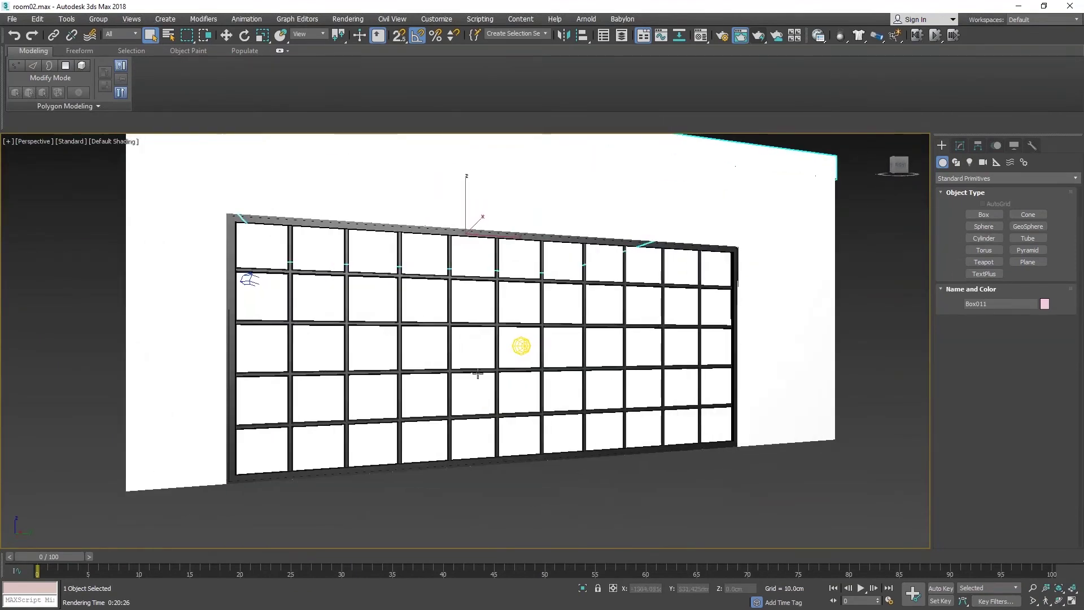
key("shift+z")
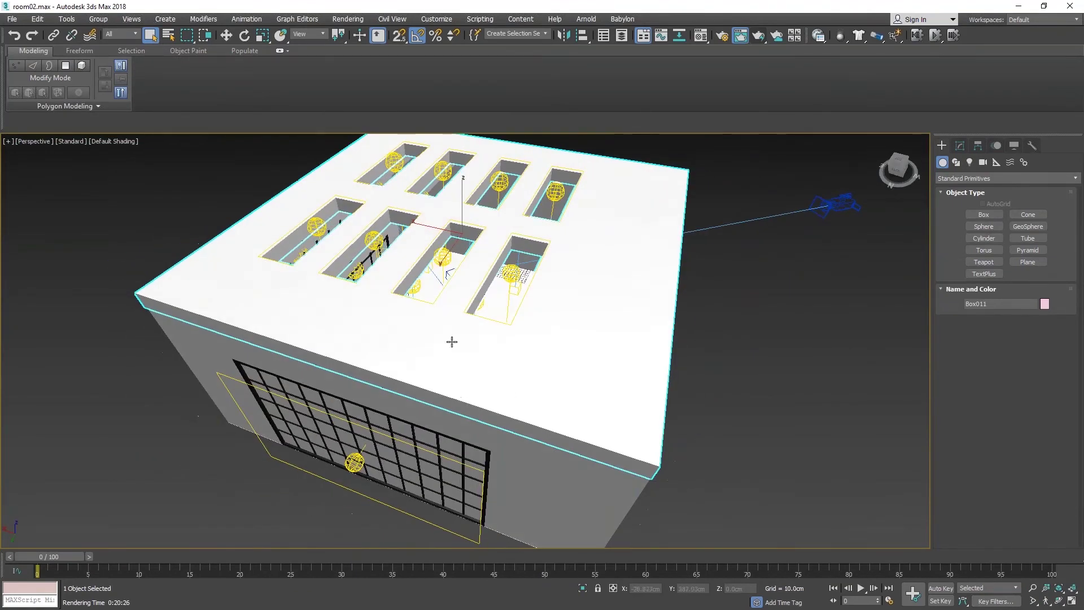
scroll(390, 306, "up", 10)
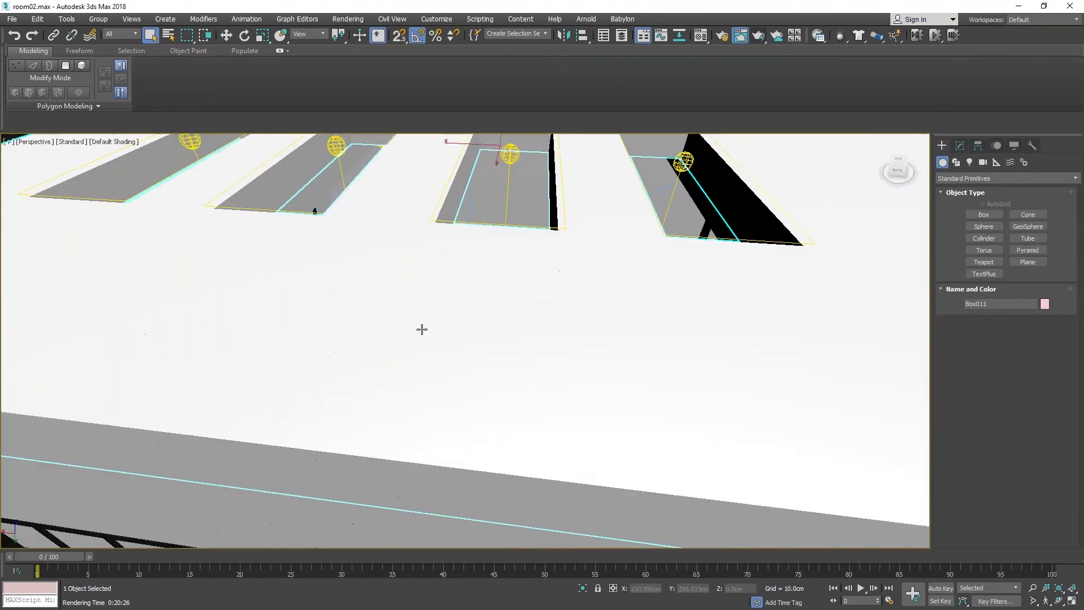
key("shift+z")
middle_click_drag(385, 352, 479, 358, "alt")
scroll(478, 359, "down", 10)
scroll(485, 361, "up", 4)
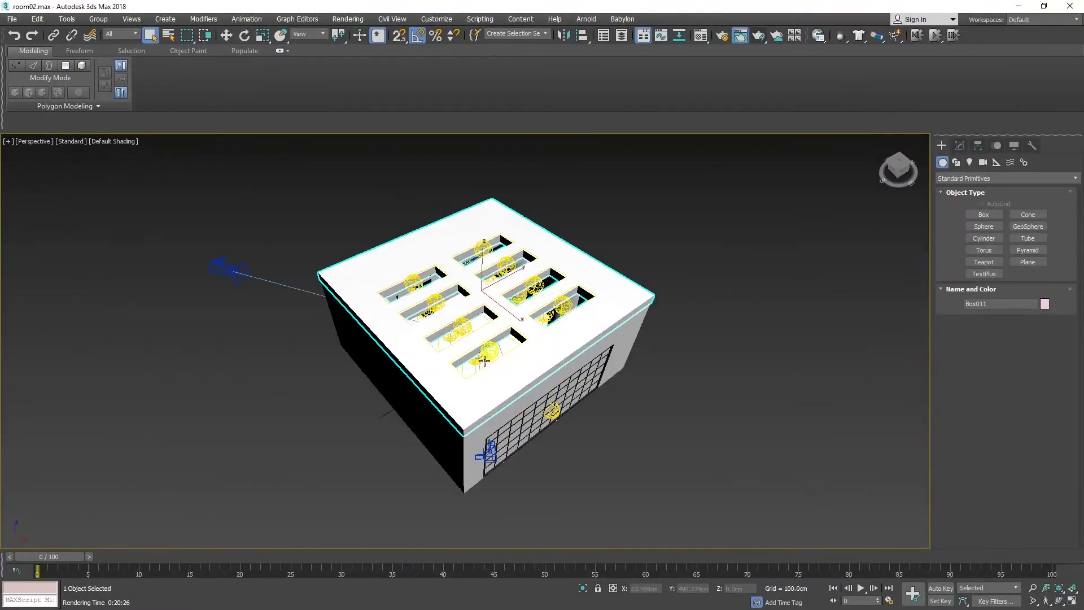
scroll(438, 356, "up", 4)
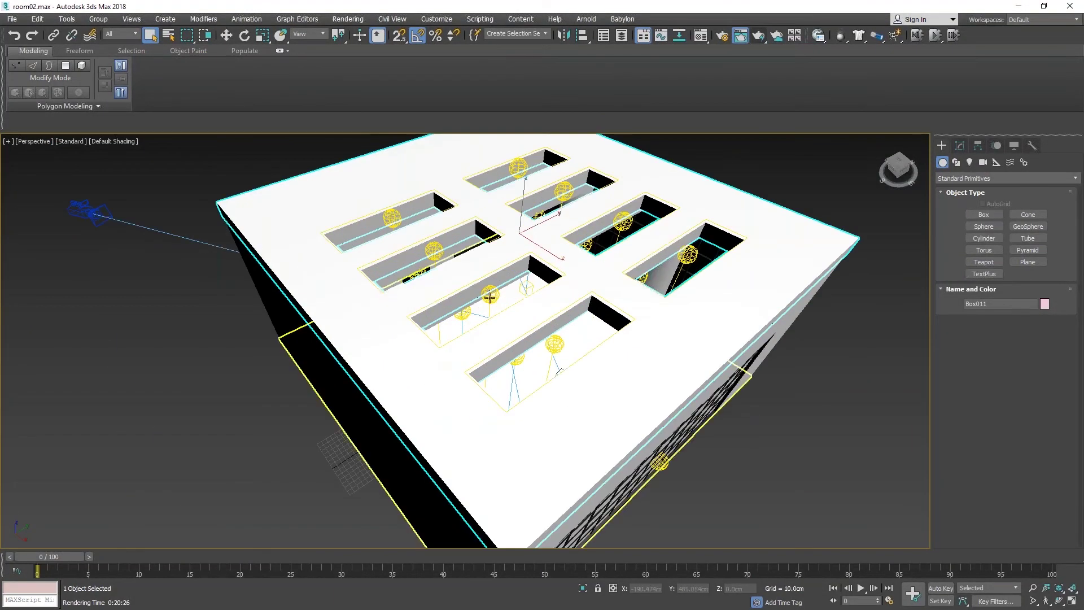
Select a portal light over one of the roof skylights and examine its shape and color/intensity settings.
left_click(492, 294)
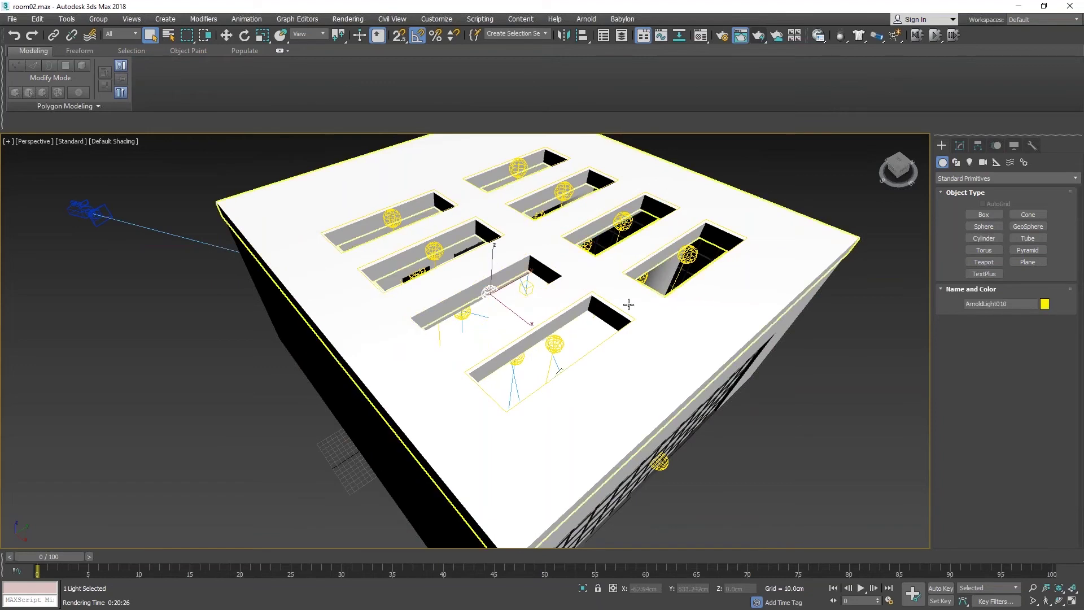
middle_click_drag(463, 296, 628, 360, "alt")
middle_click_drag(463, 395, 453, 361, "alt")
middle_click_drag(453, 362, 545, 361)
left_click(960, 147)
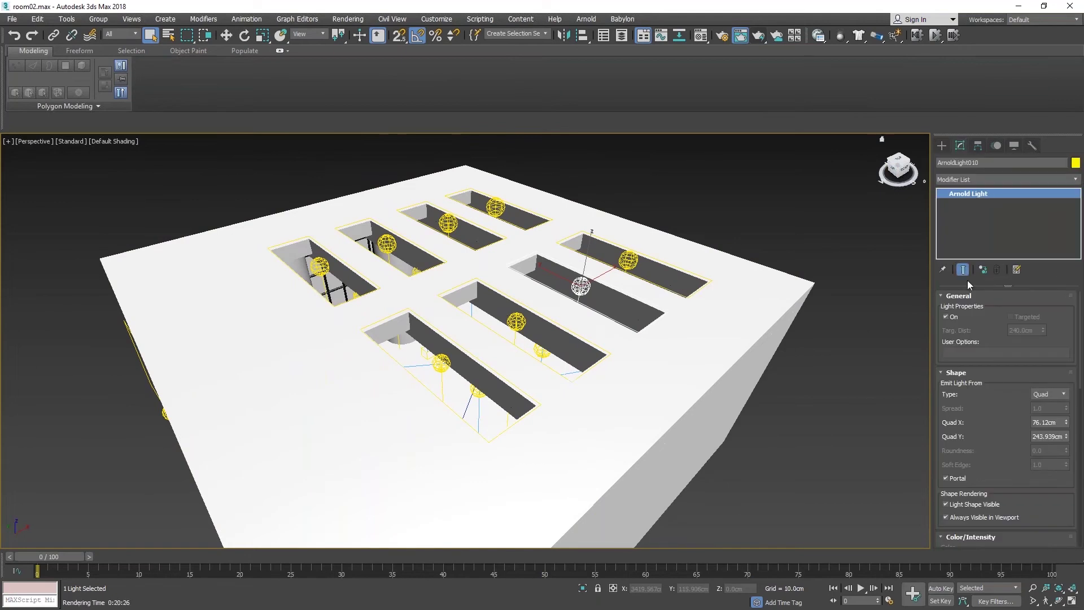
scroll(980, 435, "down", 3)
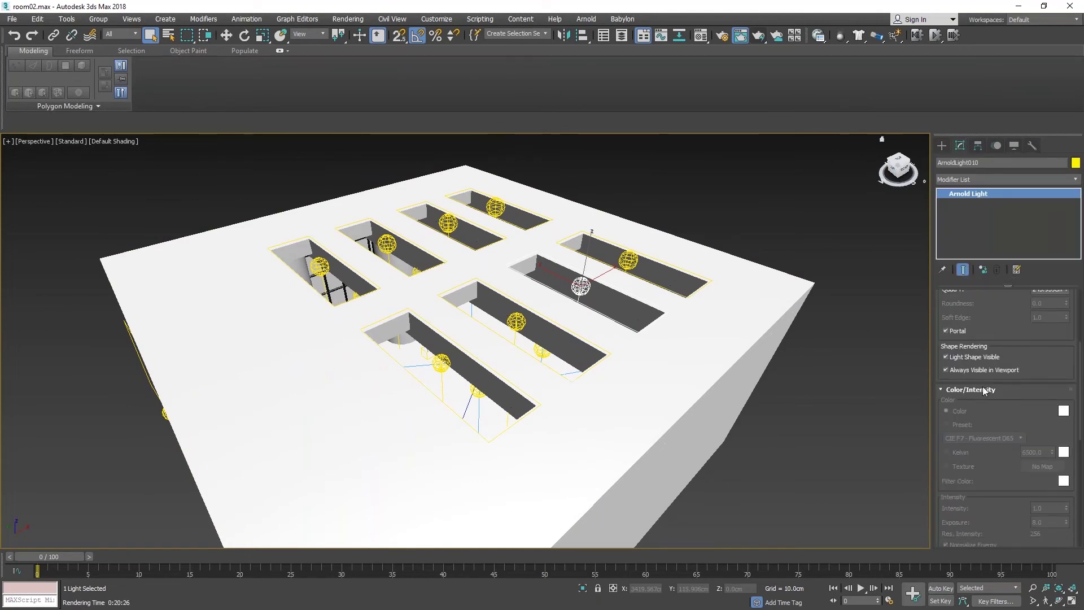
middle_click_drag(487, 231, 532, 304, "alt")
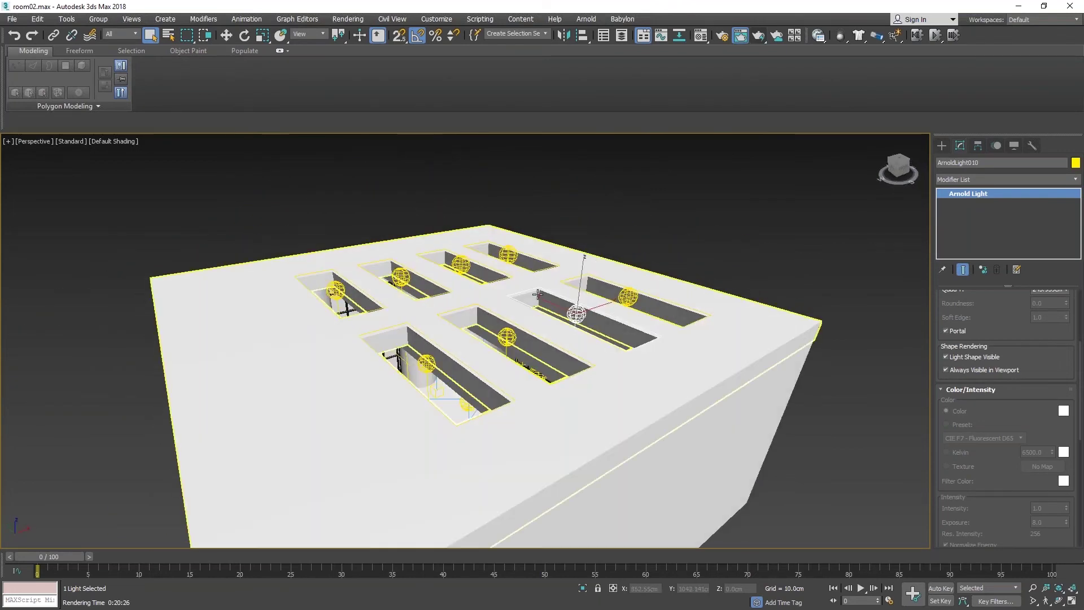
middle_click_drag(515, 341, 513, 361, "alt")
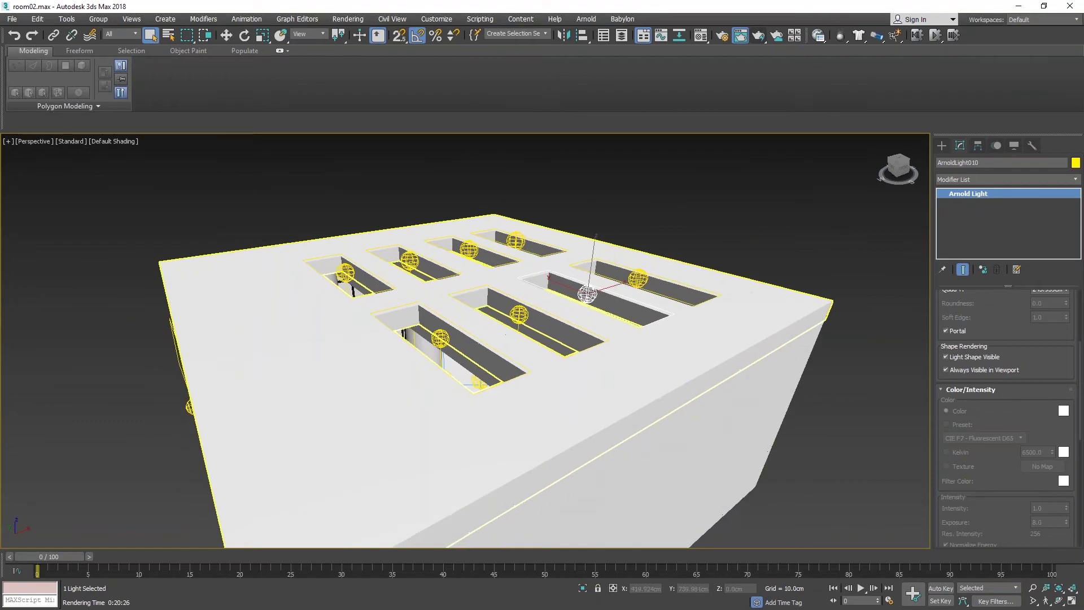
View the room through PhysCamera001 and bring up the finished interior render for comparison.
key("c")
double_click(515, 229)
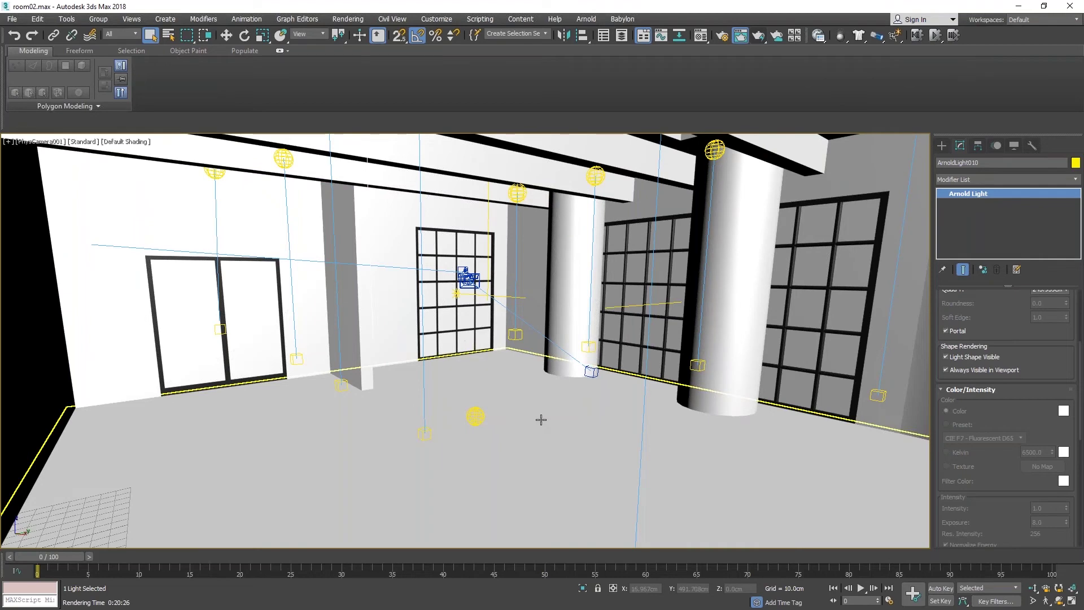
left_click_drag(1083, 107, 209, 56)
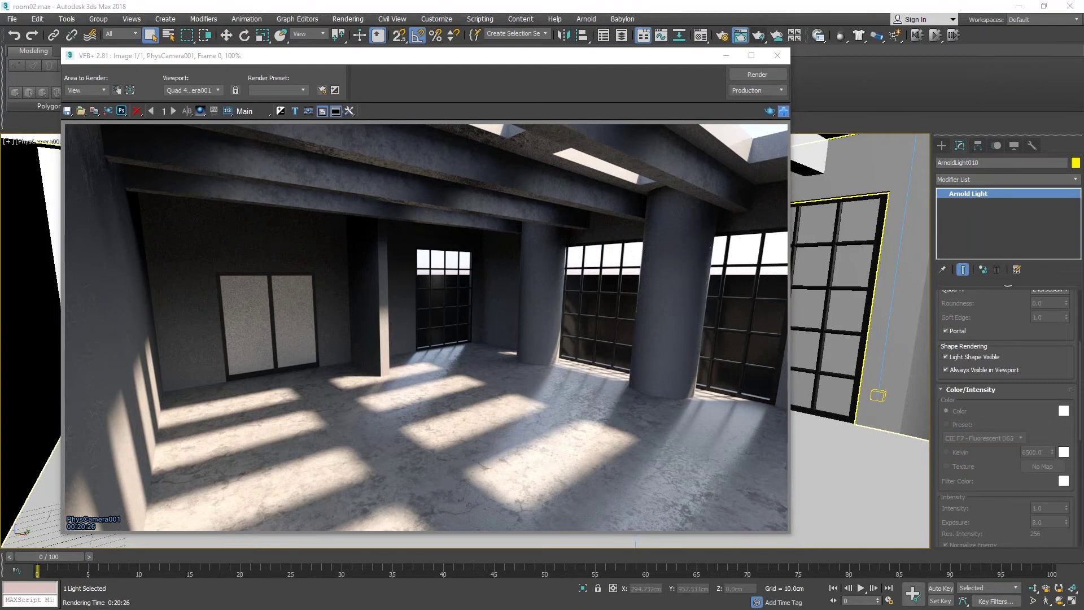
Check the per-core processor load in Task Manager, and put away both Task Manager and the render window.
left_click_drag(1083, 187, 356, 128)
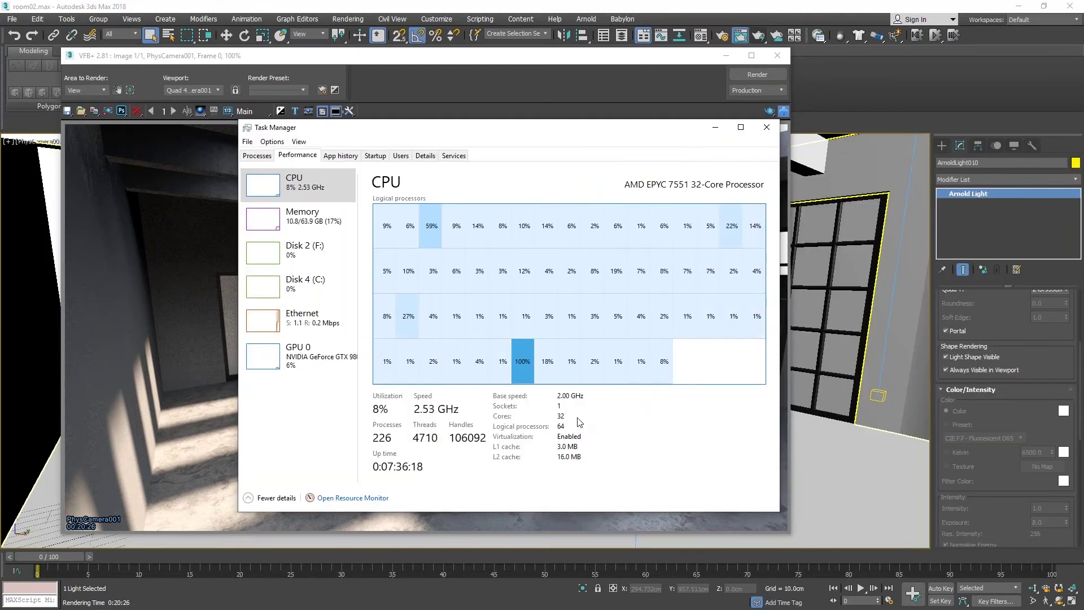
left_click(767, 128)
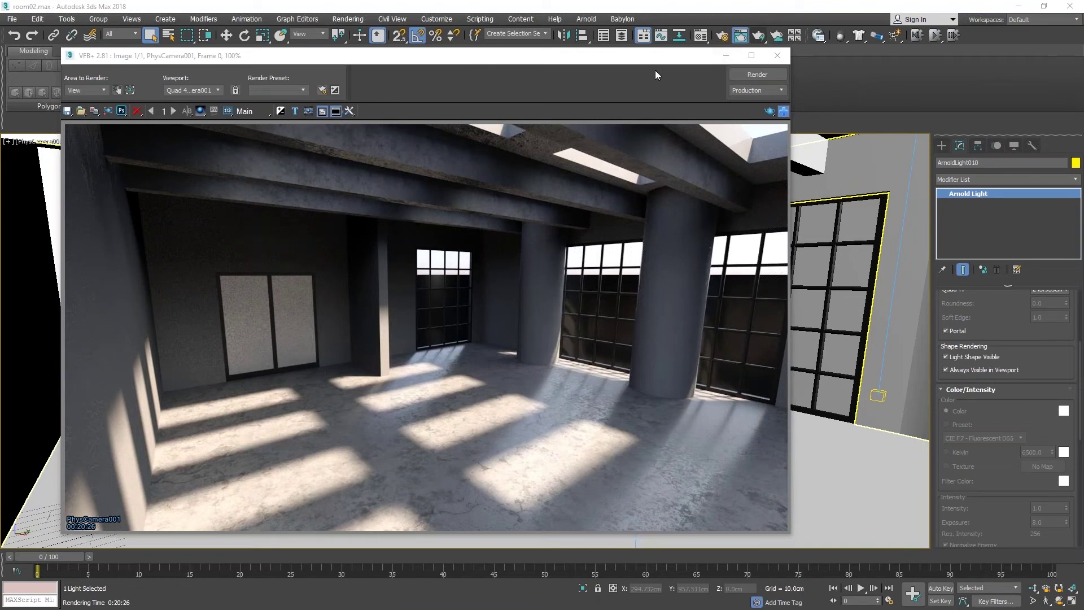
left_click(722, 57)
Switch to the Concrete_Room scene in Ventuz and inspect the Line002 material's base, normal and specular textures.
left_click(615, 411)
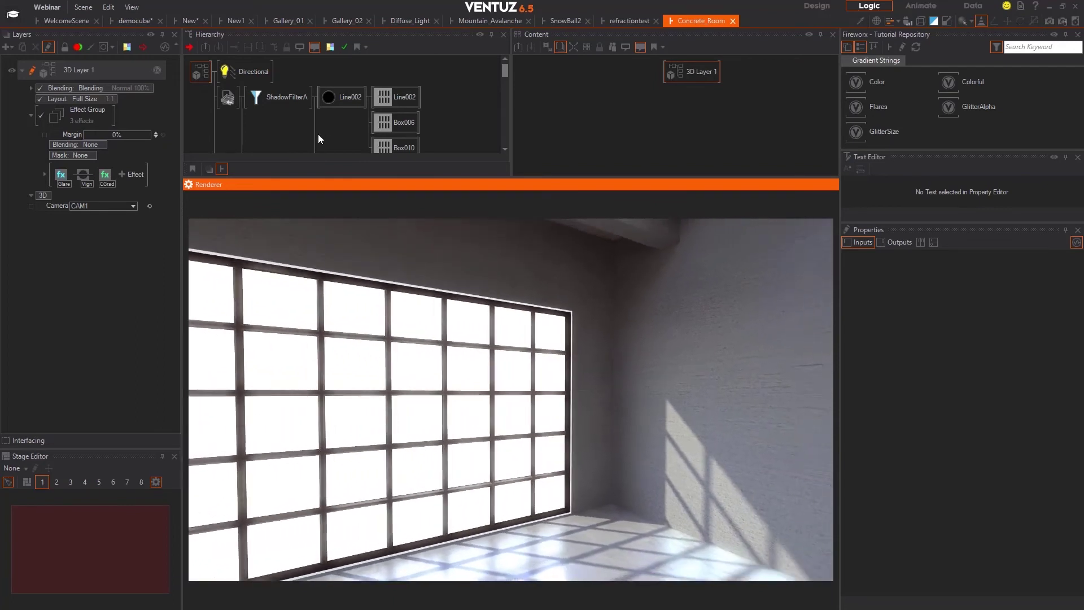
left_click(340, 99)
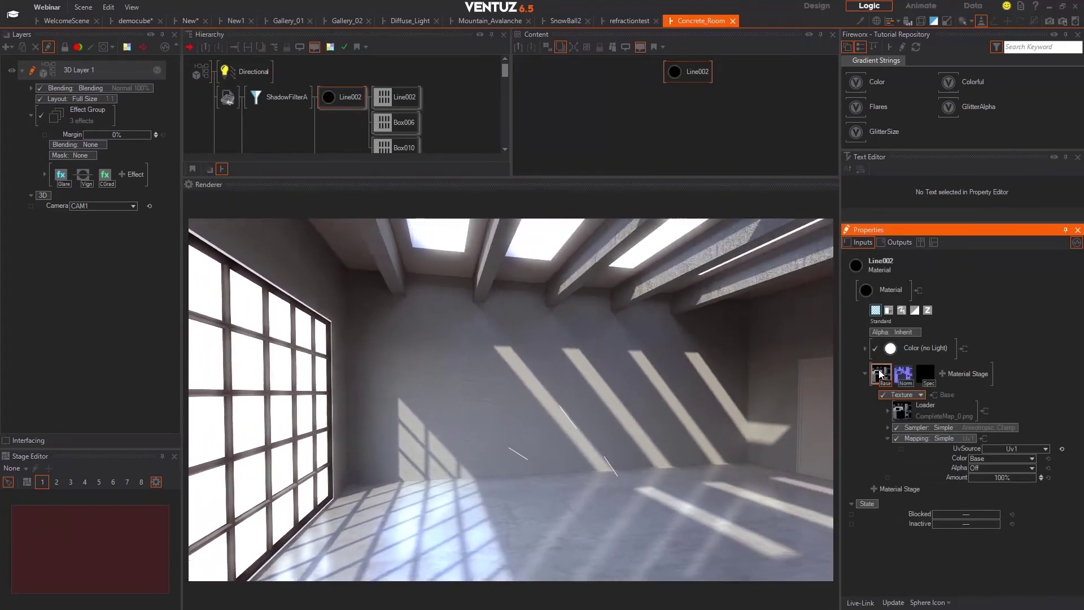
left_click(903, 373)
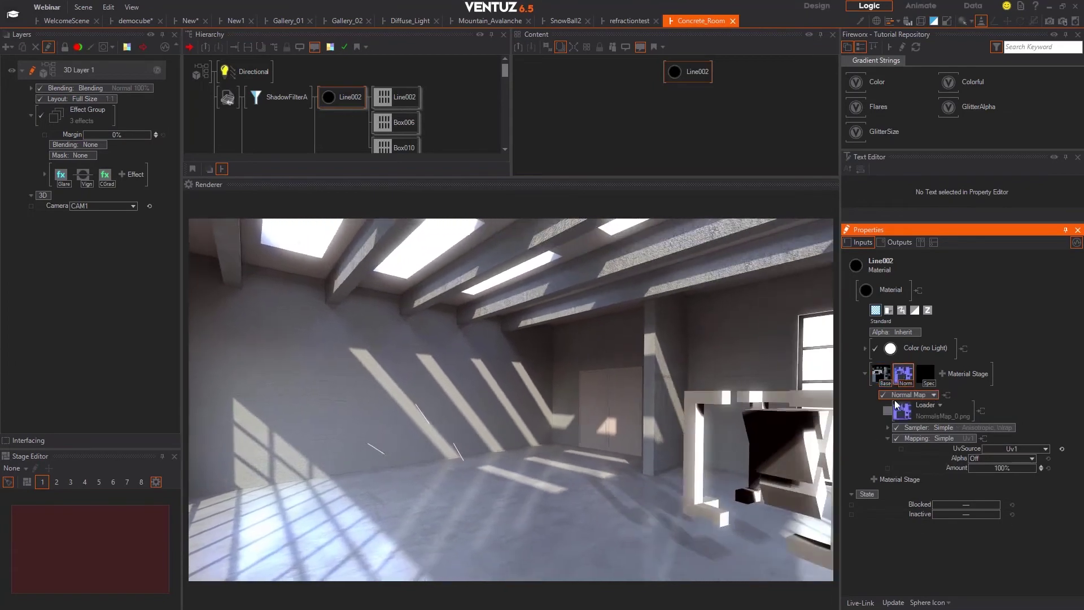
left_click(924, 374)
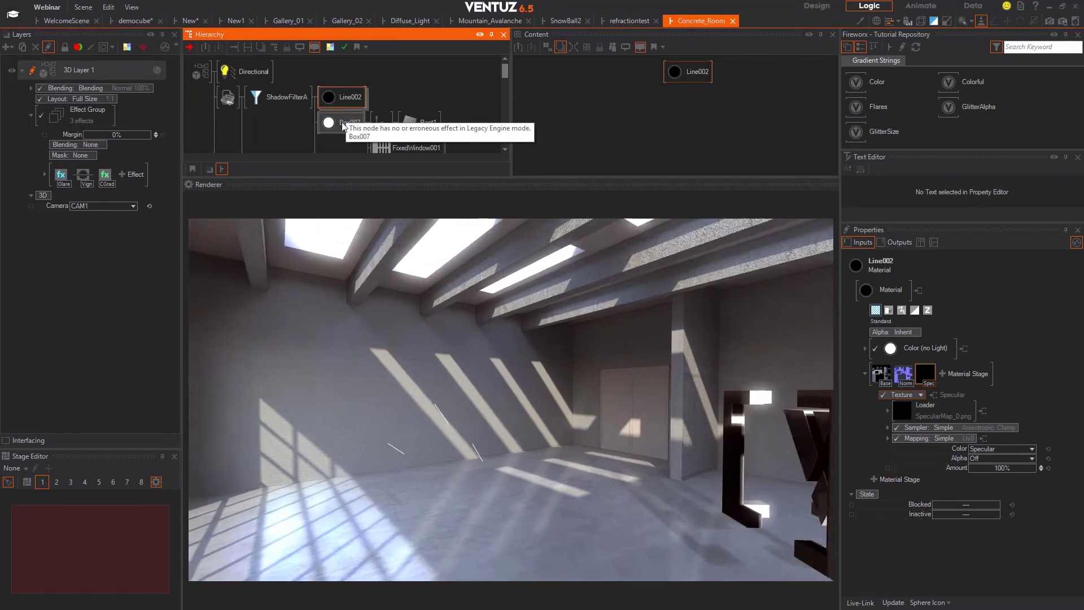
Inspect the Box007 material and pick the Line002 geometry in the rendered room.
left_click(343, 123)
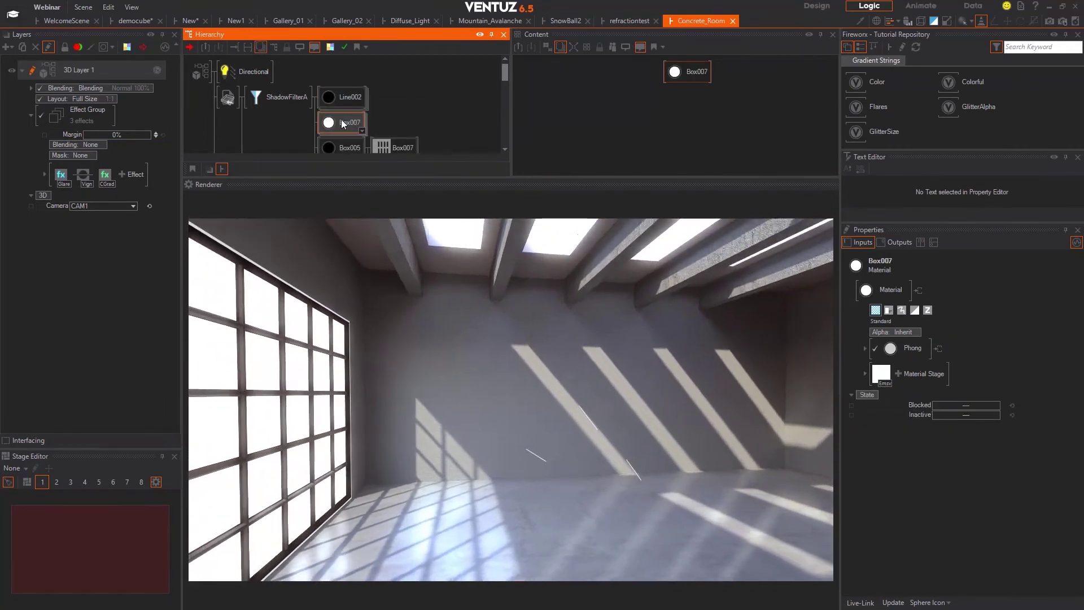
left_click(520, 467)
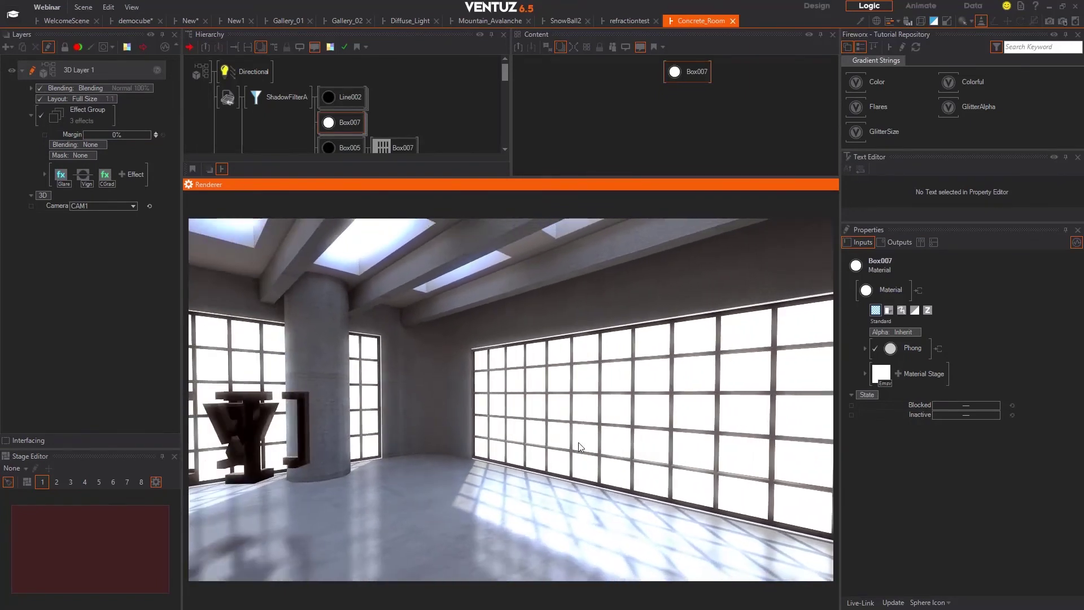
left_click(339, 96)
left_click(579, 386)
left_click(579, 382)
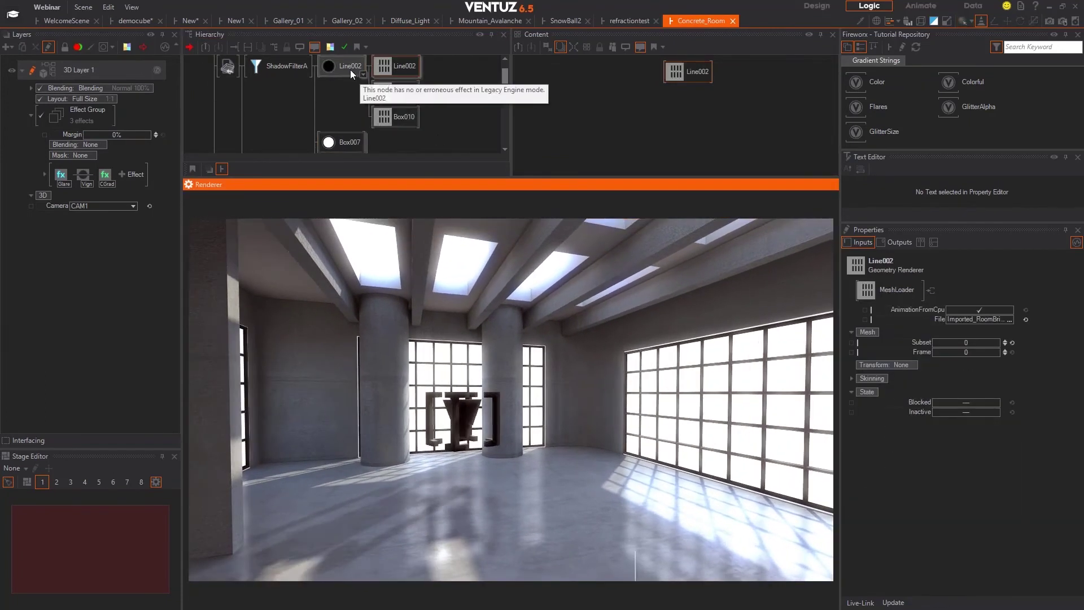
Examine the mapping settings of the Line002 material's base texture, CompleteMap_0.png.
left_click(345, 66)
left_click(879, 376)
left_click(879, 376)
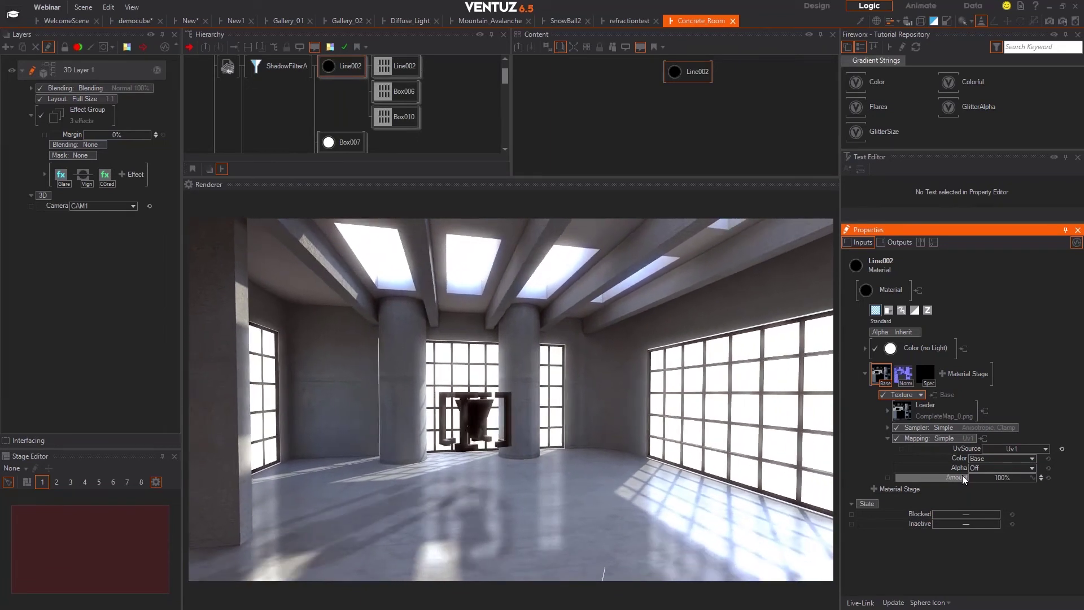
Show the real-time performance statistics over the render and hide them again.
left_click(892, 22)
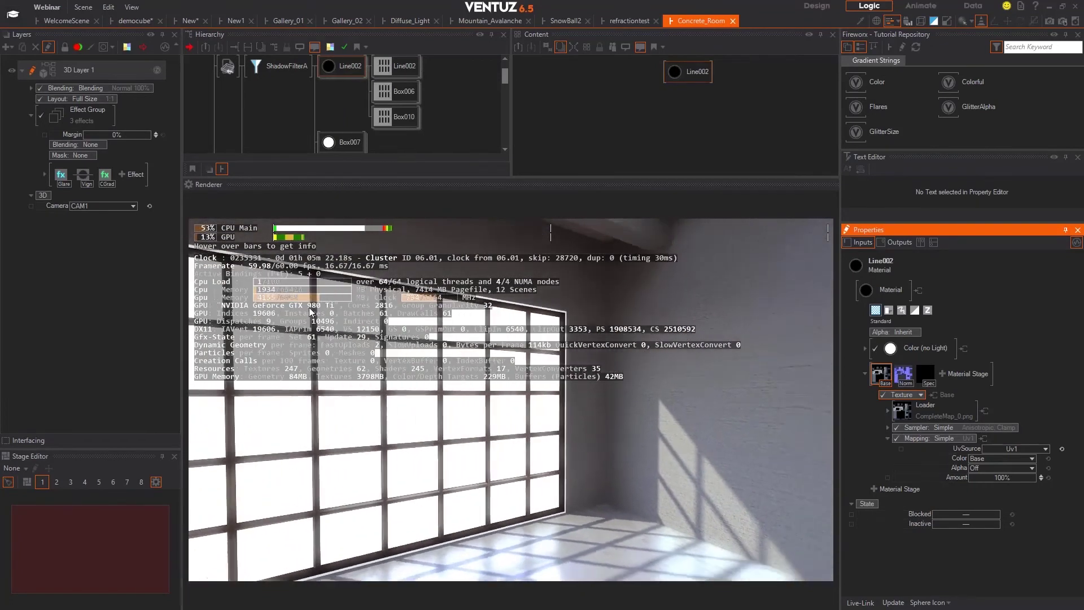
left_click(890, 22)
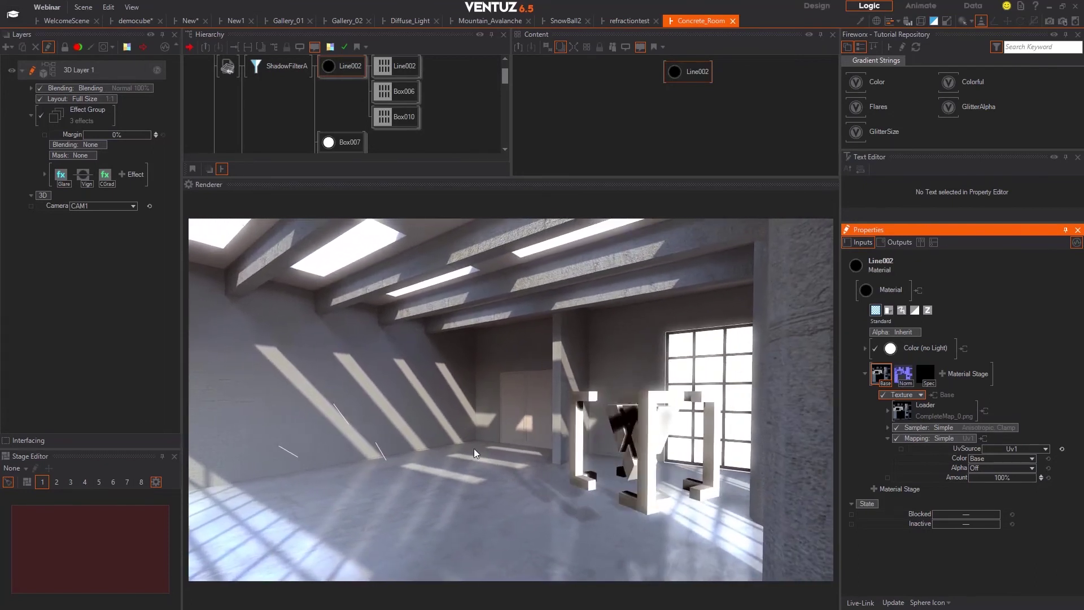
Navigate the free camera through the room to examine the logo, windows and floor reflections.
left_click(455, 426)
left_click_drag(442, 434, 443, 434)
right_click_drag(490, 459, 490, 458)
left_click_drag(459, 483, 459, 482)
left_click_drag(459, 482, 428, 457)
right_click_drag(428, 458, 428, 457)
right_click_drag(424, 323, 424, 323)
left_click_drag(424, 323, 425, 322)
left_click_drag(459, 402, 453, 408)
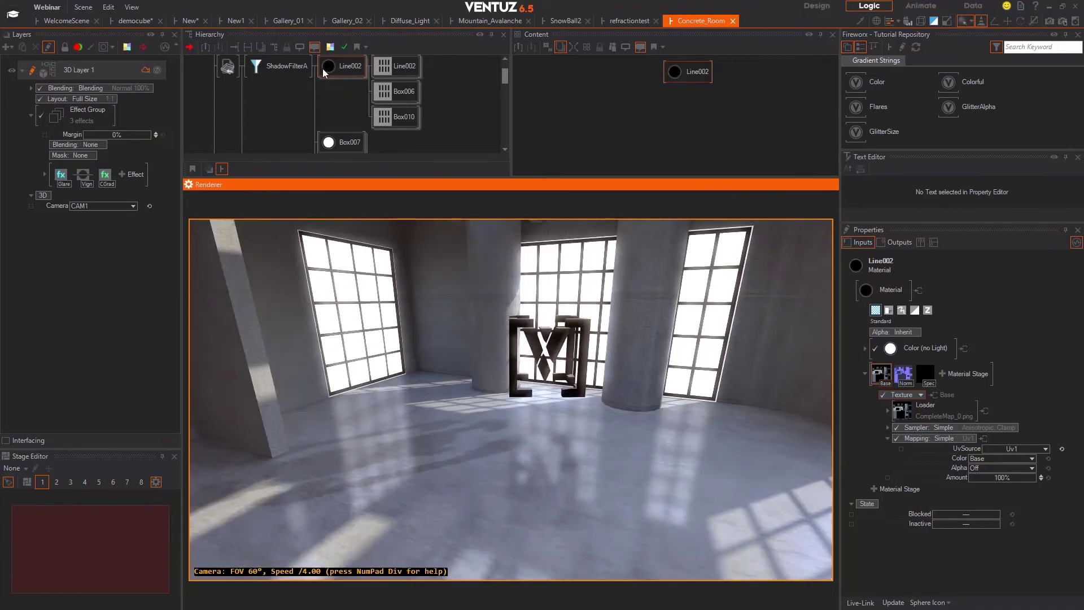
left_click(476, 491)
Select the Mirror A node and compare floor reflections by lowering its Blur amount to 0% and raising it to 49.1%.
middle_click_drag(369, 119, 399, 164)
left_click(298, 106)
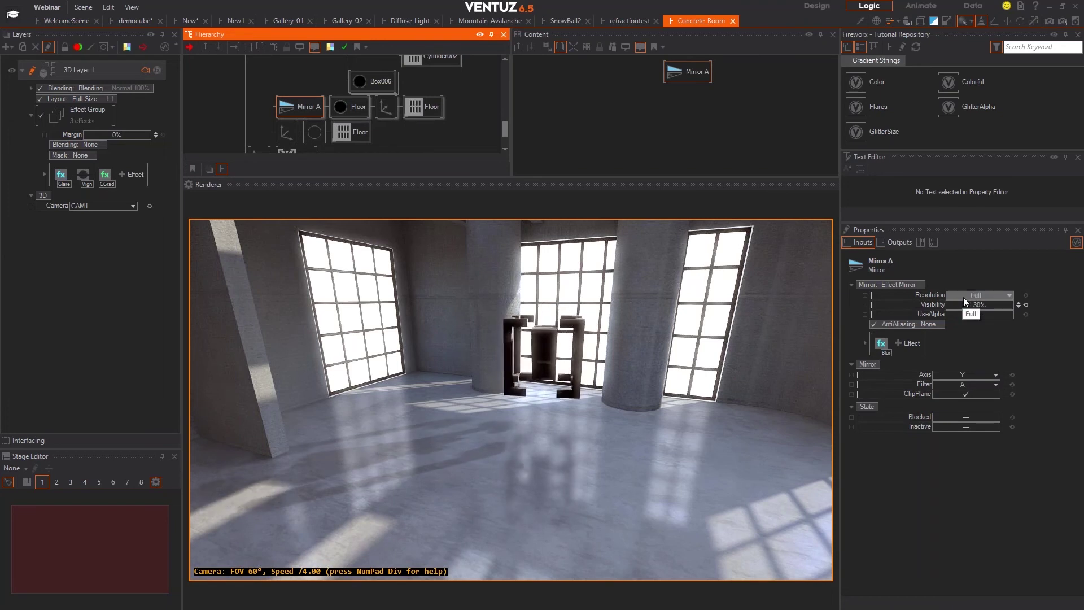
left_click(881, 344)
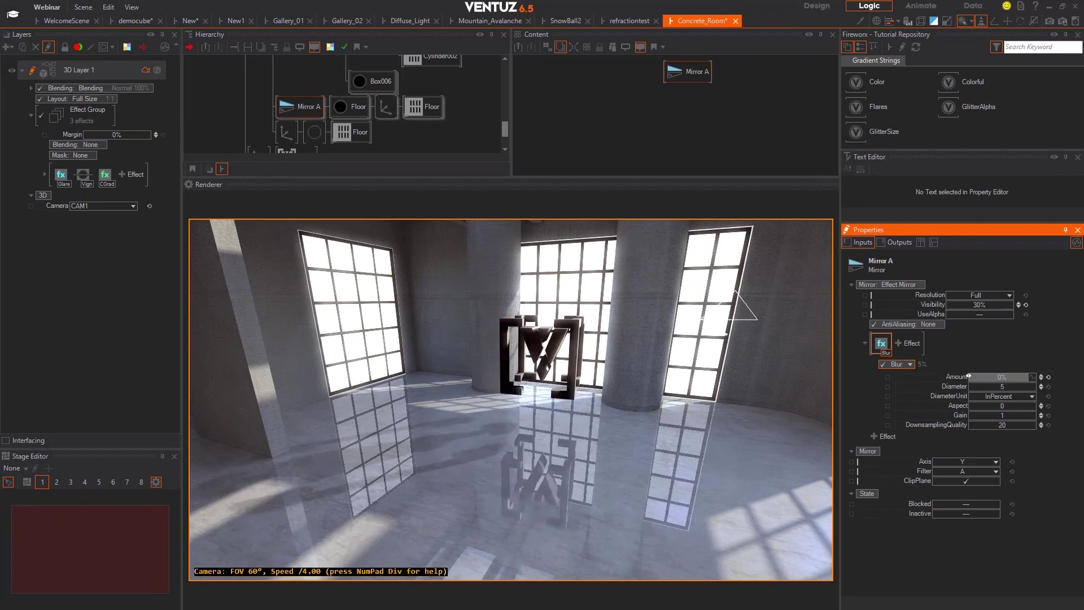
left_click_drag(969, 376, 969, 377)
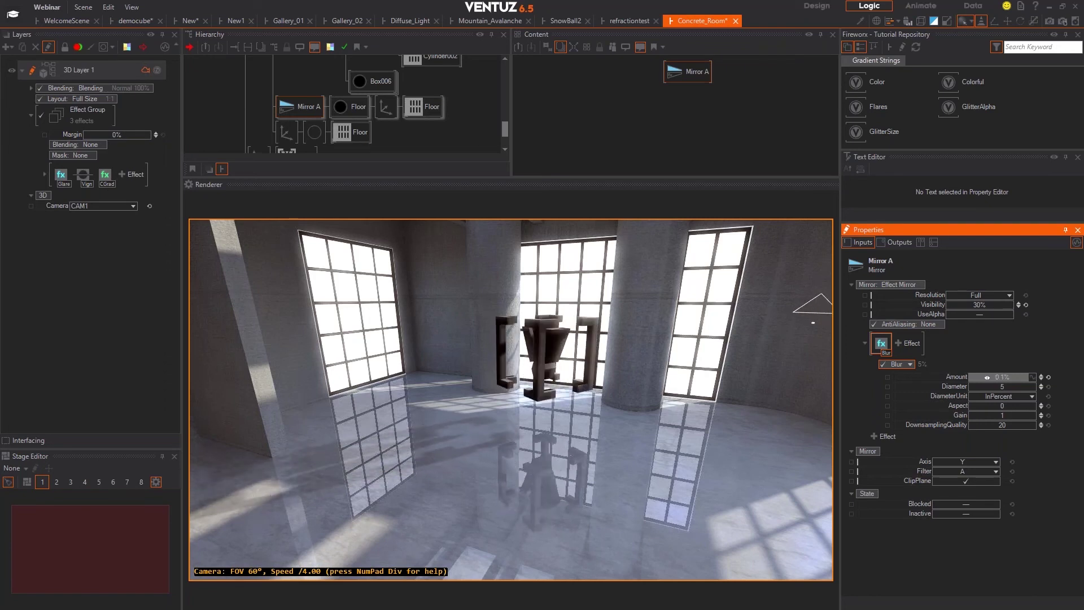
left_click_drag(1034, 376, 1033, 379)
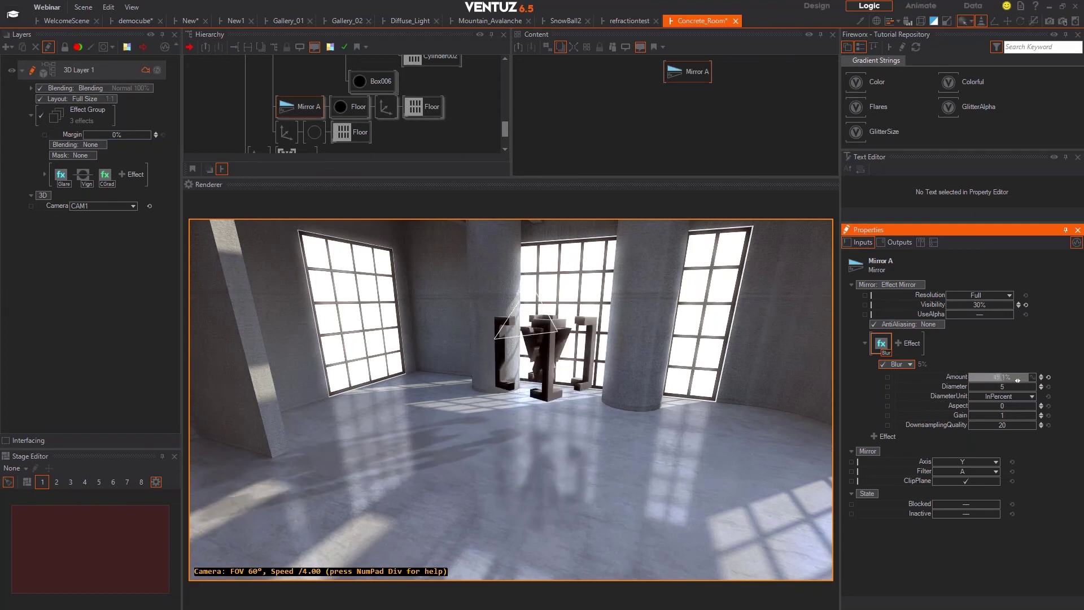
right_click_drag(582, 384, 582, 384)
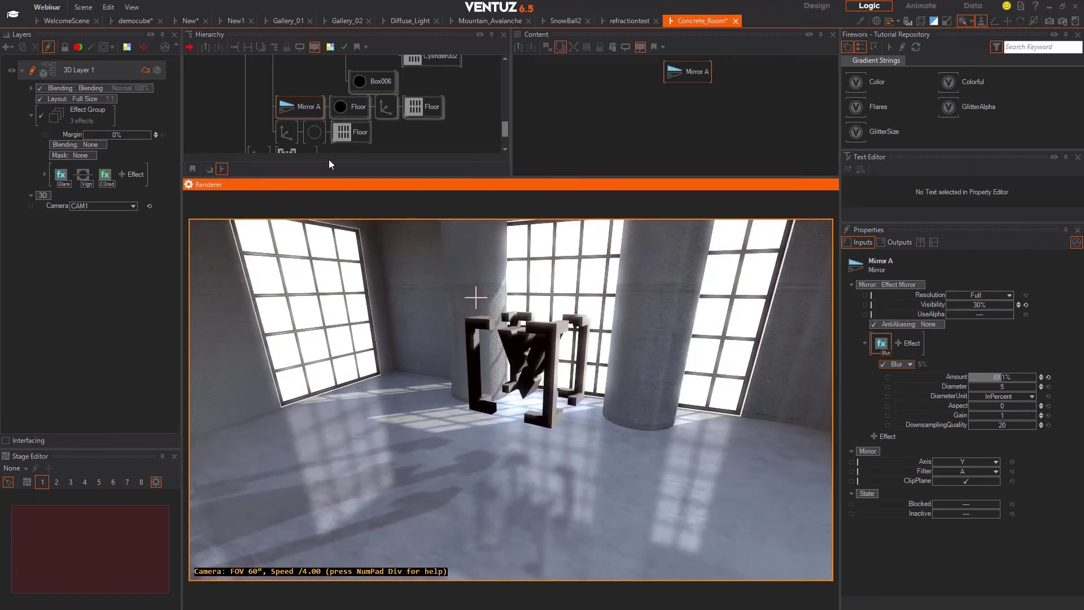
Select the Floor material and switch off its texture stages, including the CompleteMap_2.png base texture.
left_click(342, 108)
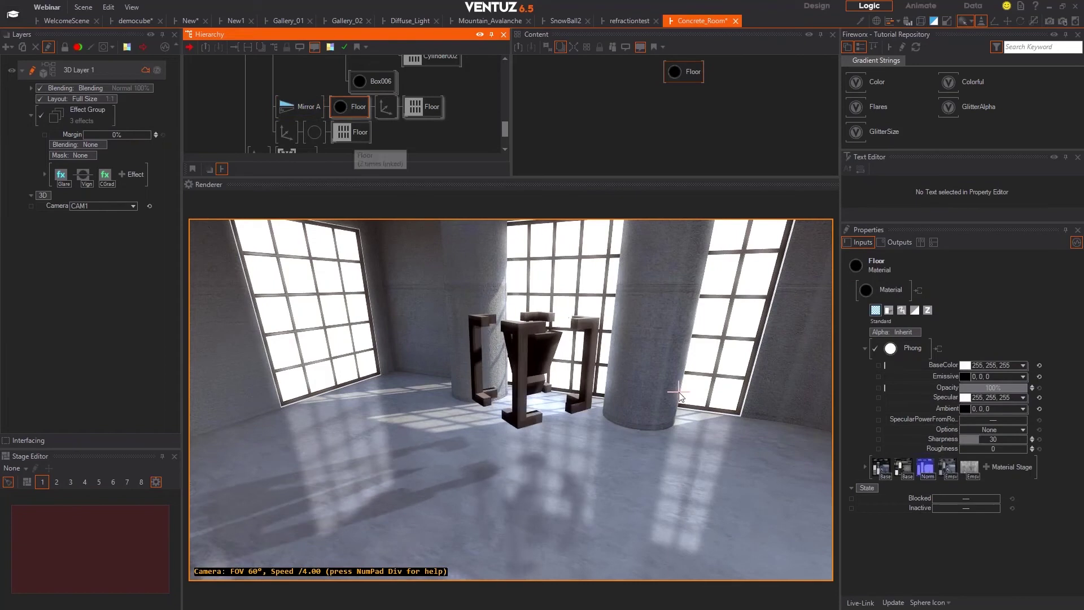
left_click(882, 468)
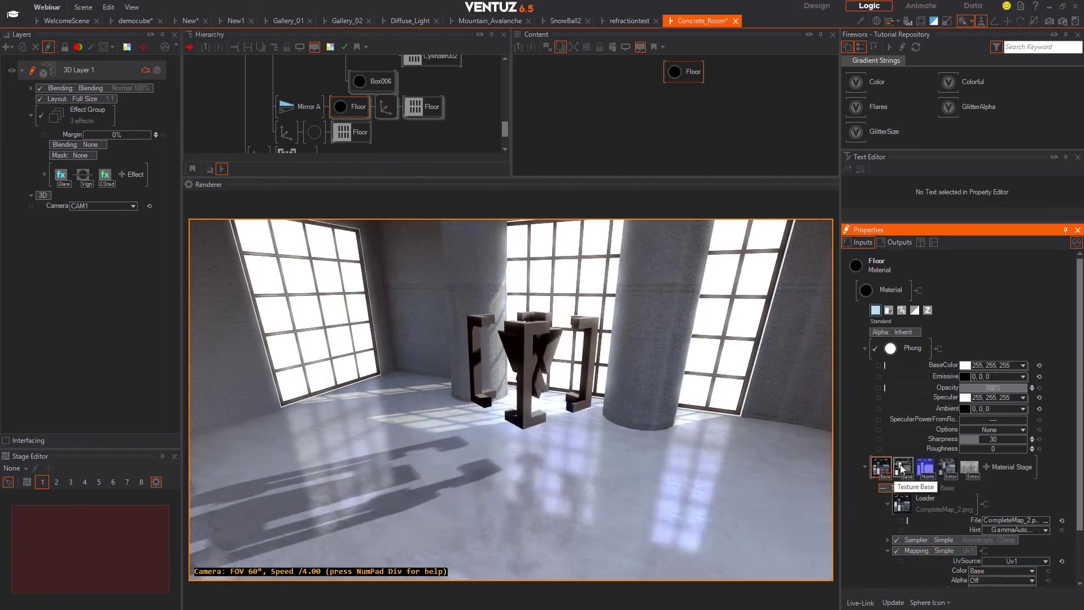
left_click(926, 468)
double_click(968, 463)
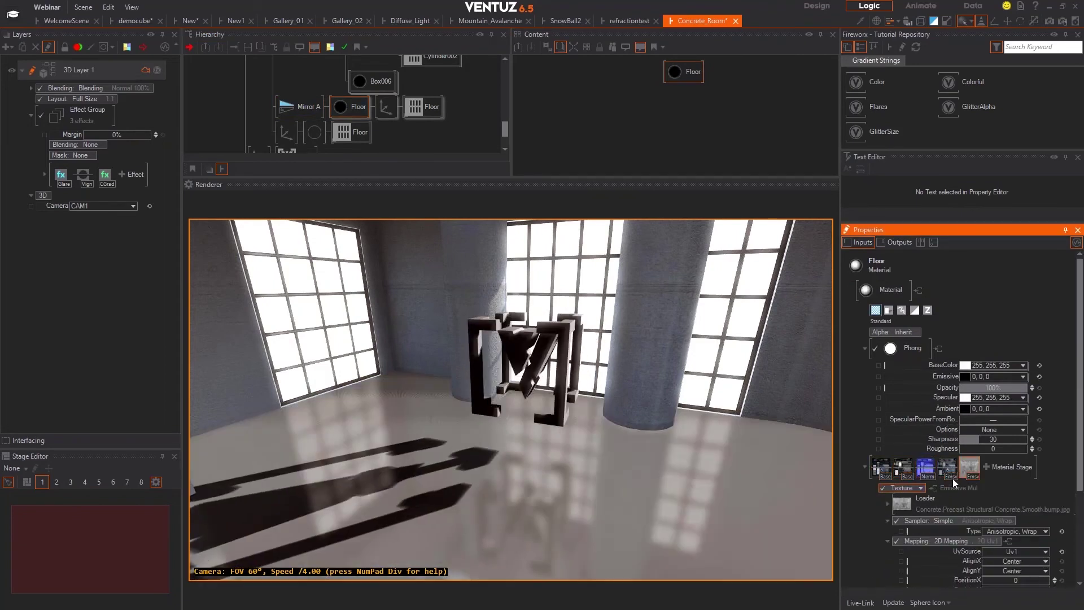
left_click(877, 474)
Reframe the logo above the untextured floor and enlarge the Renderer area by shrinking the Hierarchy and Content areas.
right_click_drag(573, 425, 574, 425)
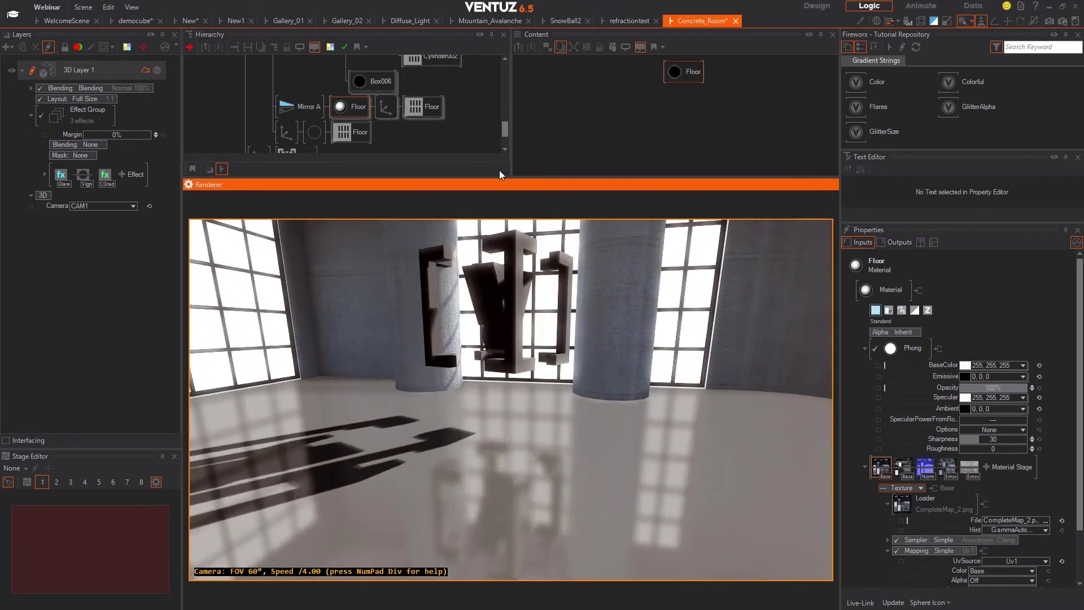
left_click_drag(481, 178, 482, 78)
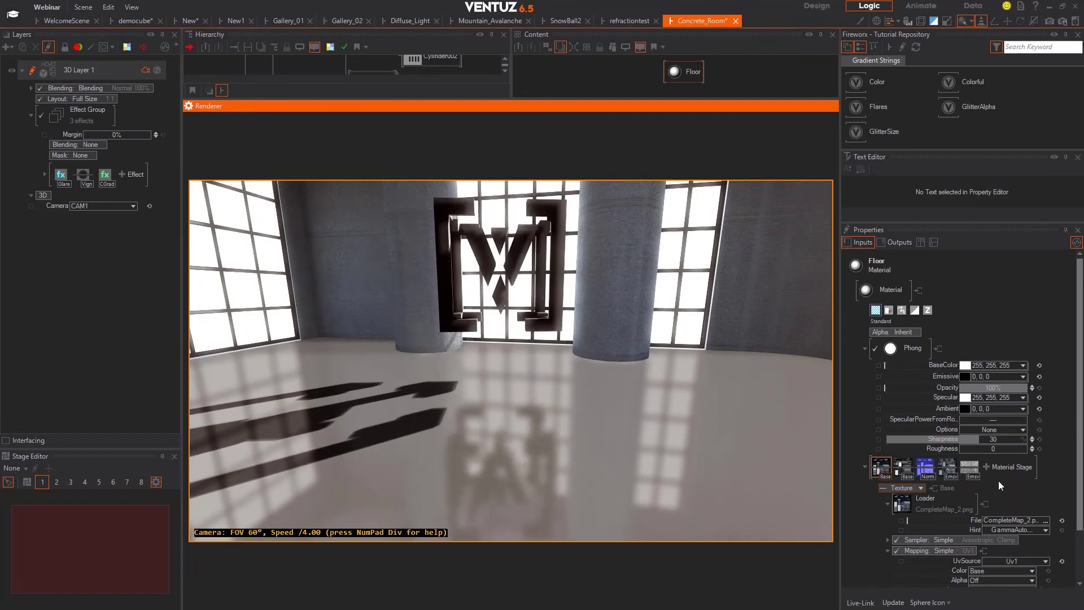
Switch the Floor material's CompleteMap_2.png and Ambient Occlusion_2.png base texture stages back on.
left_click(881, 473)
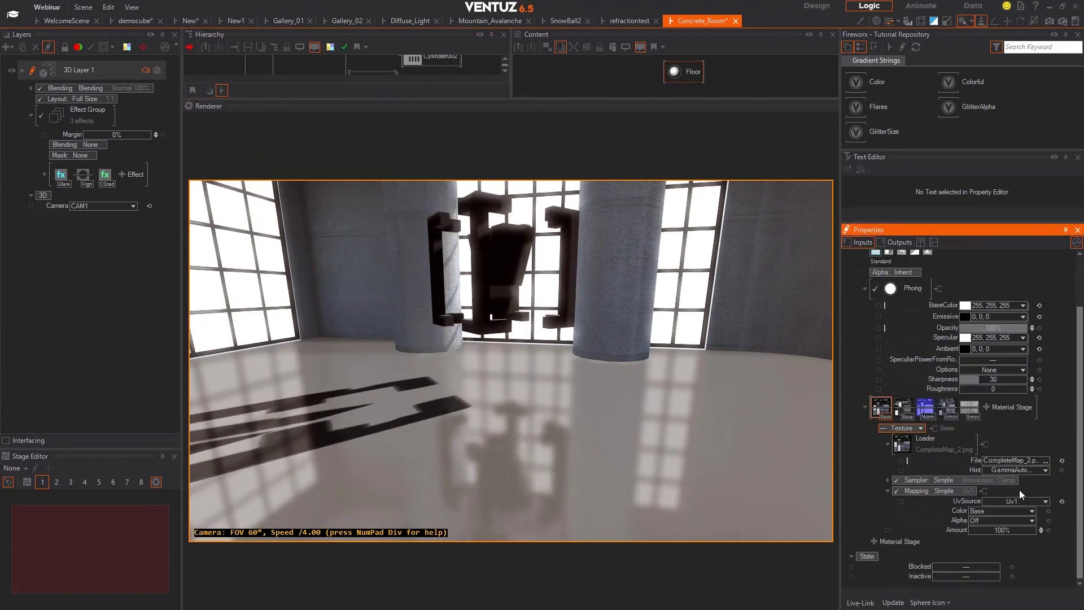
scroll(1019, 490, "down", 2)
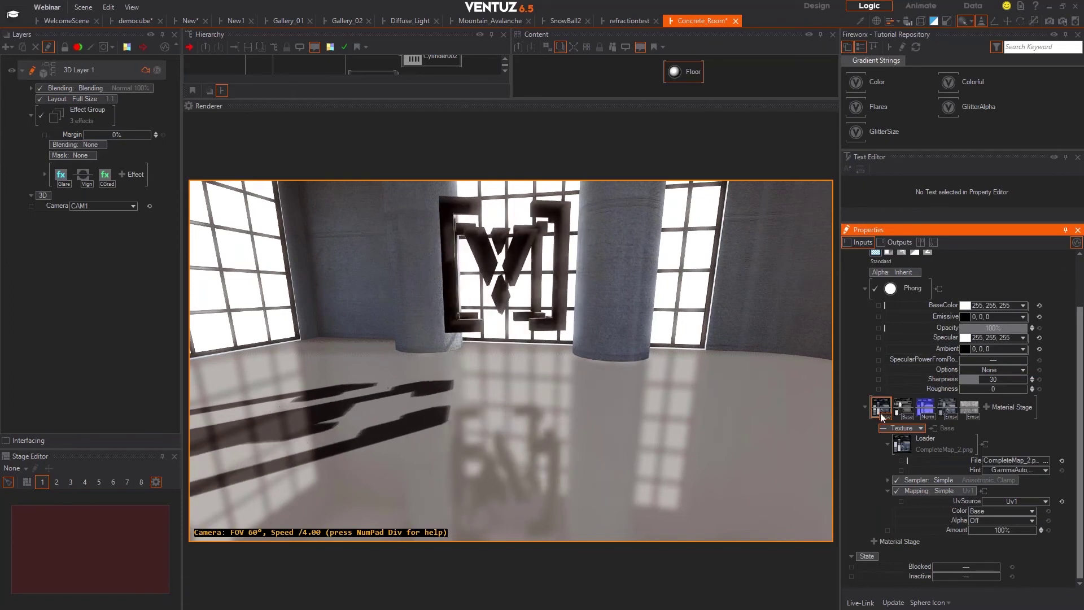
left_click(587, 362)
right_click_drag(587, 360, 587, 359)
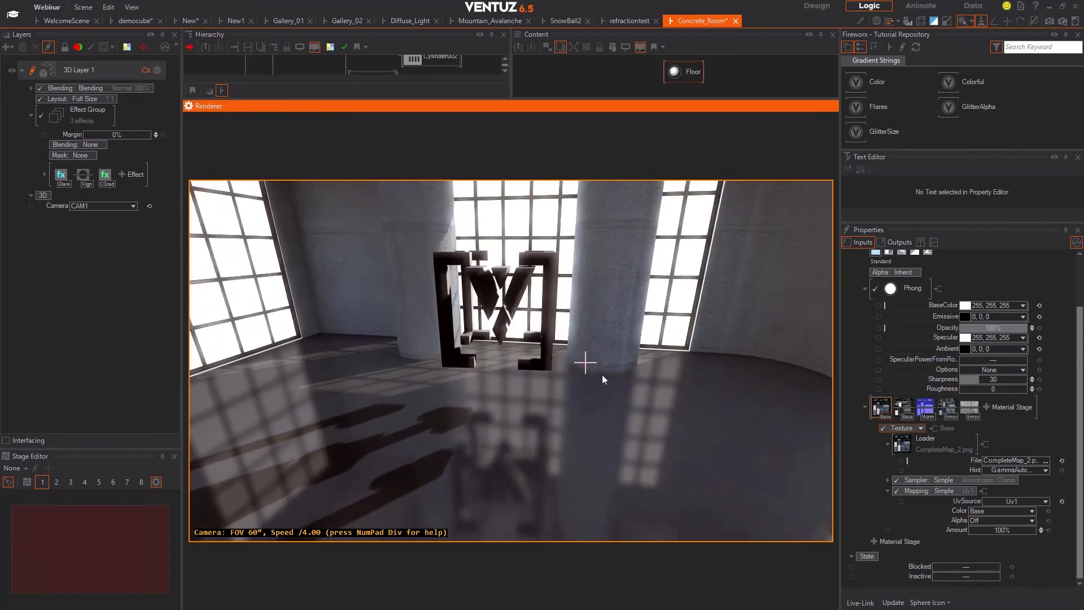
left_click(907, 416)
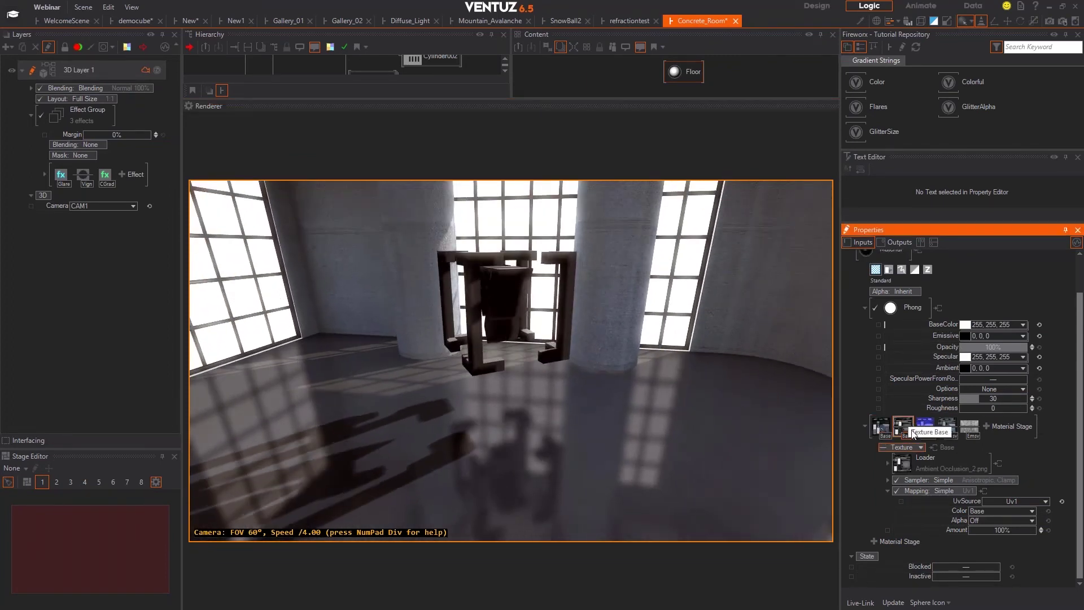
left_click(884, 447)
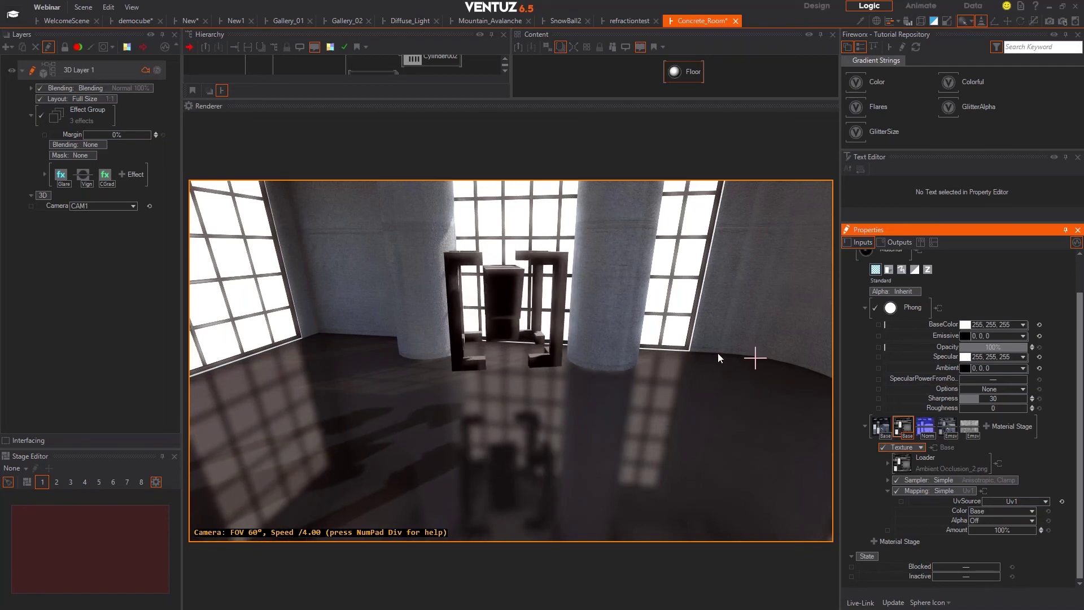
Switch on the Floor's NormalsMap_2.png normal map stage and move the camera closer to the floor.
left_click(927, 429)
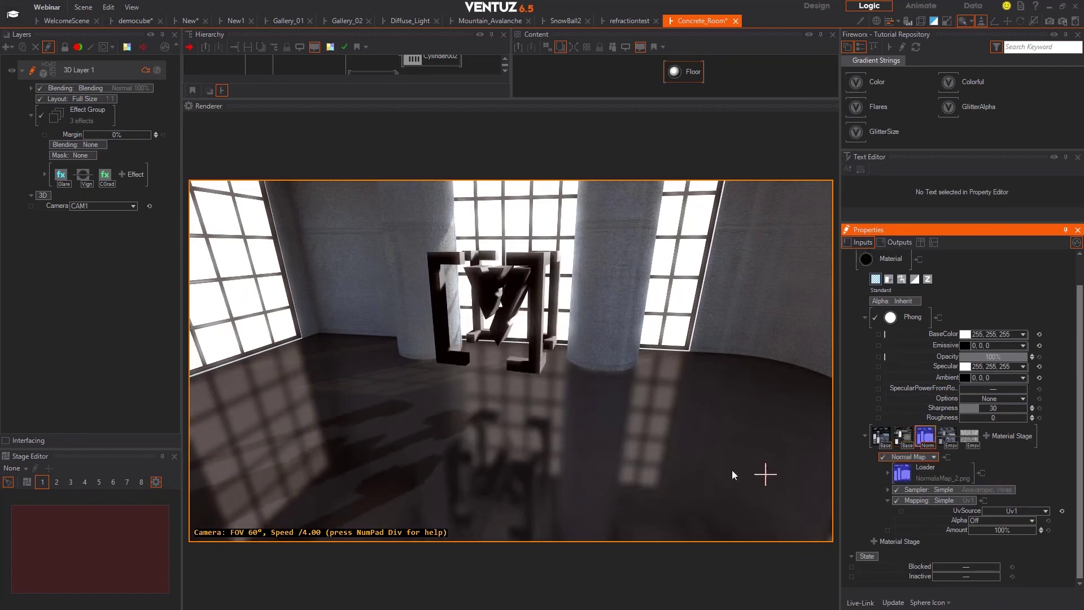
right_click_drag(678, 423, 678, 422)
key("w")
left_click_drag(679, 423, 679, 424)
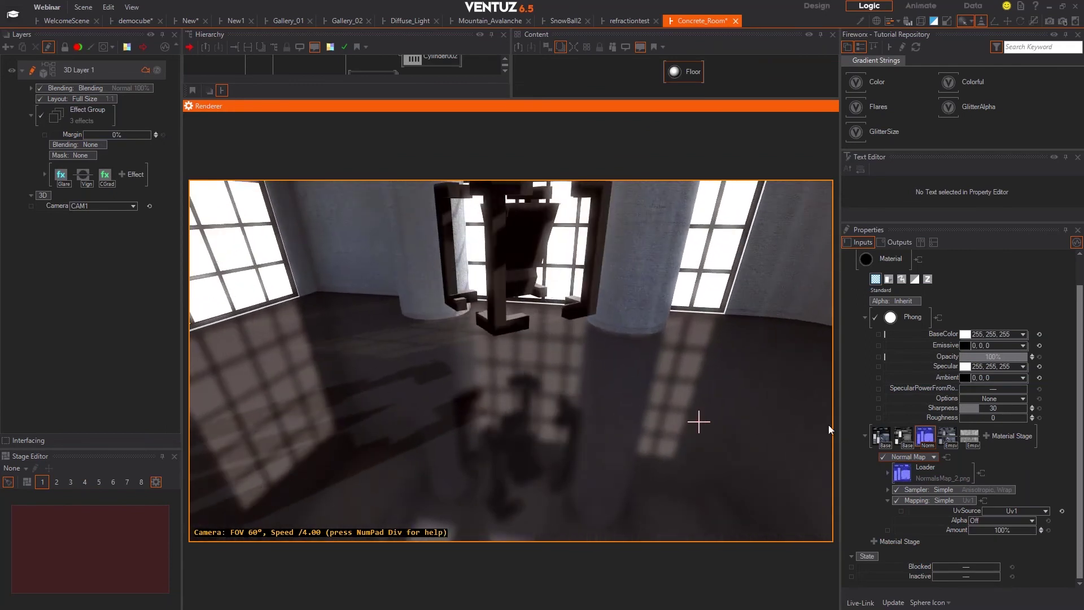
Switch on the LightingMap_2.png emissive stage and turn the camera to view the floor by the doors.
left_click(948, 439)
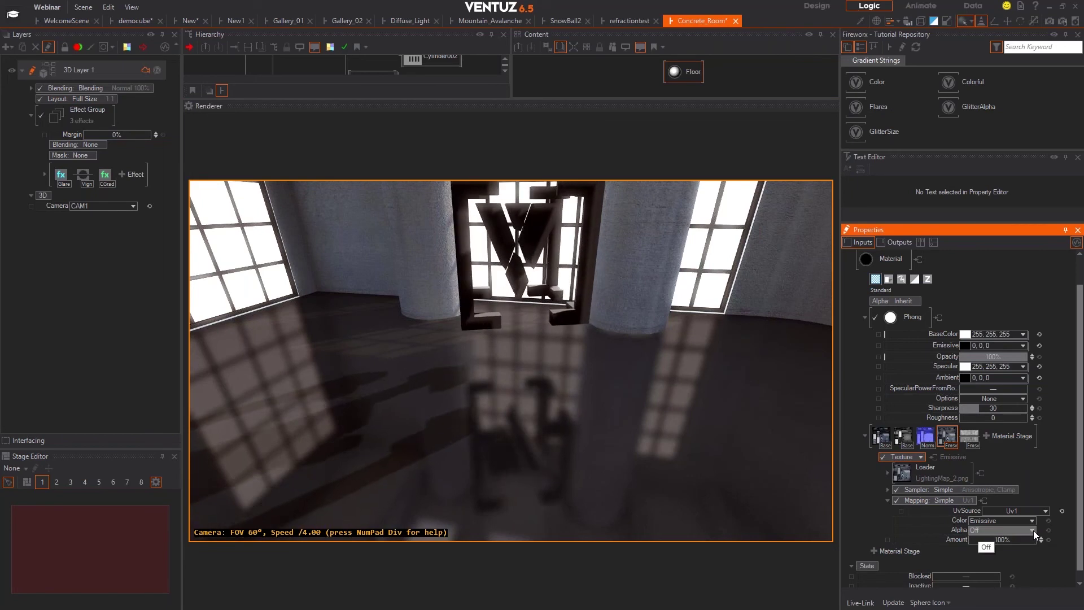
key("ctrl+z")
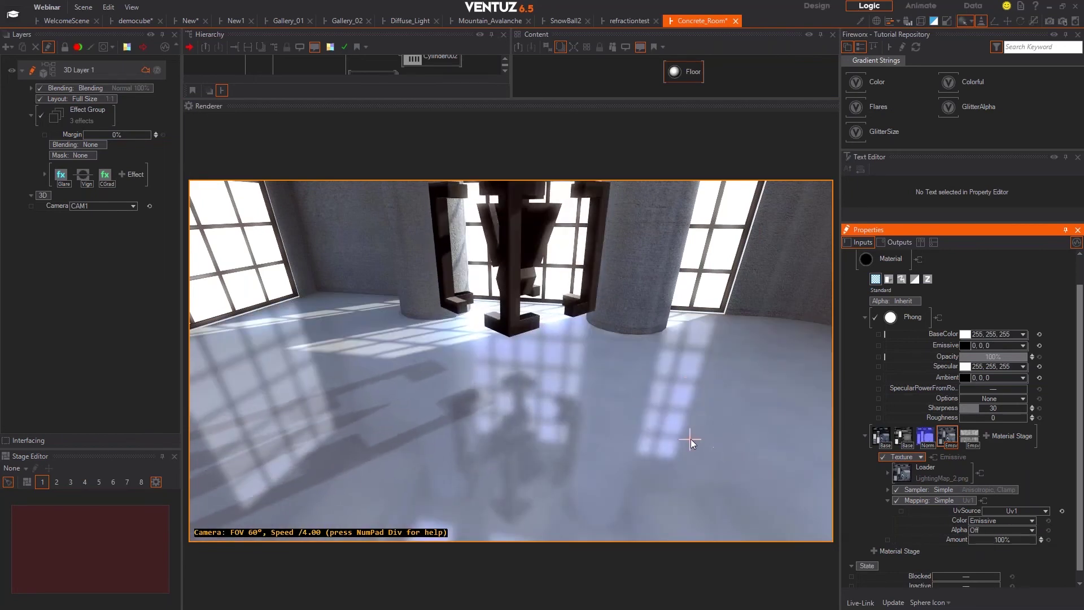
left_click_drag(692, 439, 692, 439)
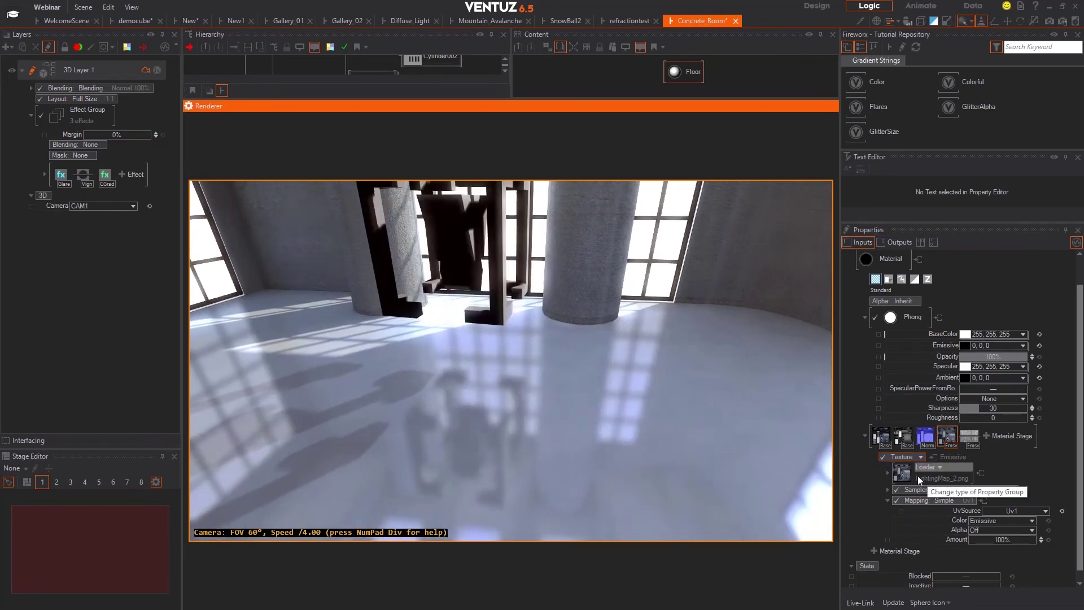
right_click_drag(572, 364, 561, 359)
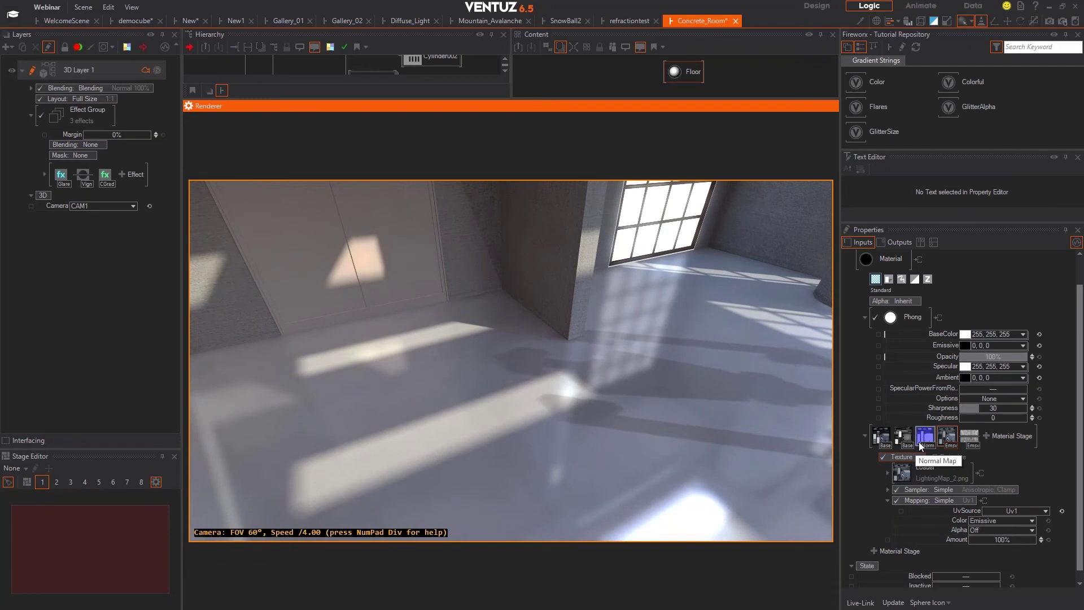
Review the mapping settings of the Floor's complete map, ambient occlusion, normal map and lighting map stages.
left_click(880, 439)
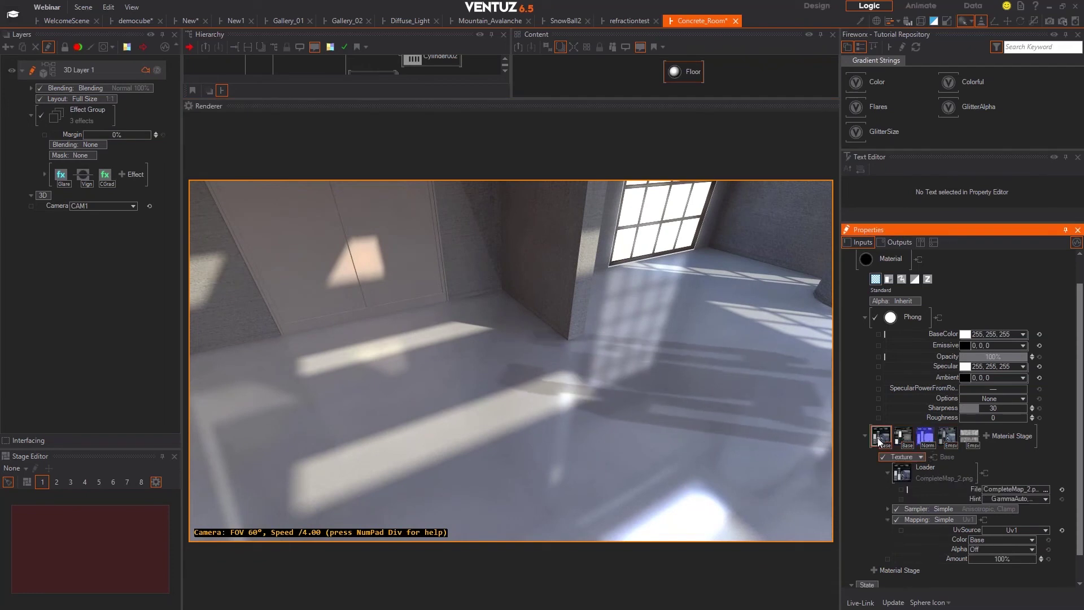
left_click(902, 439)
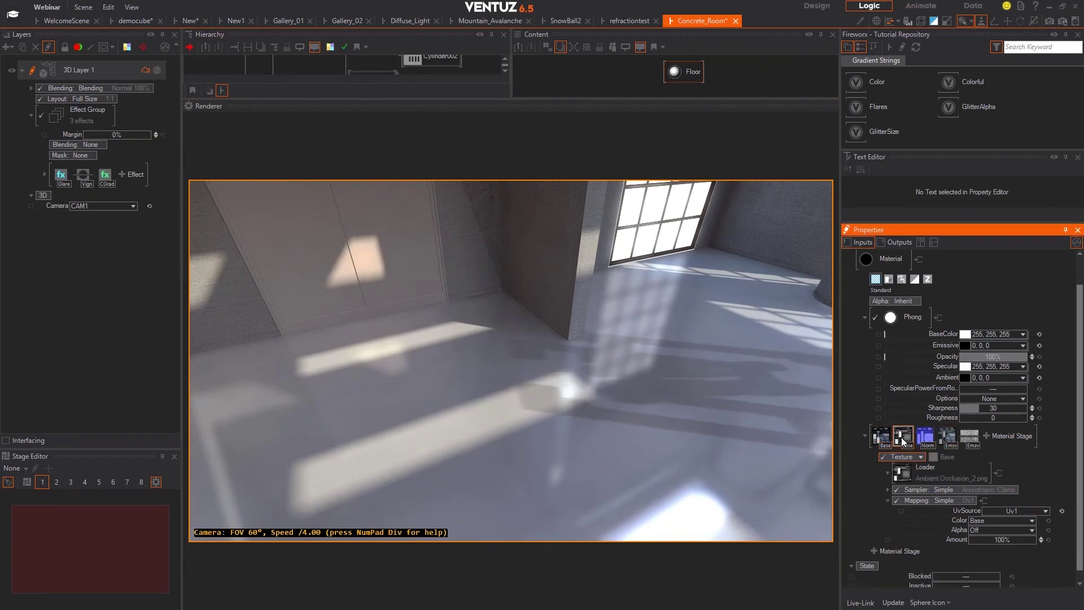
left_click(929, 438)
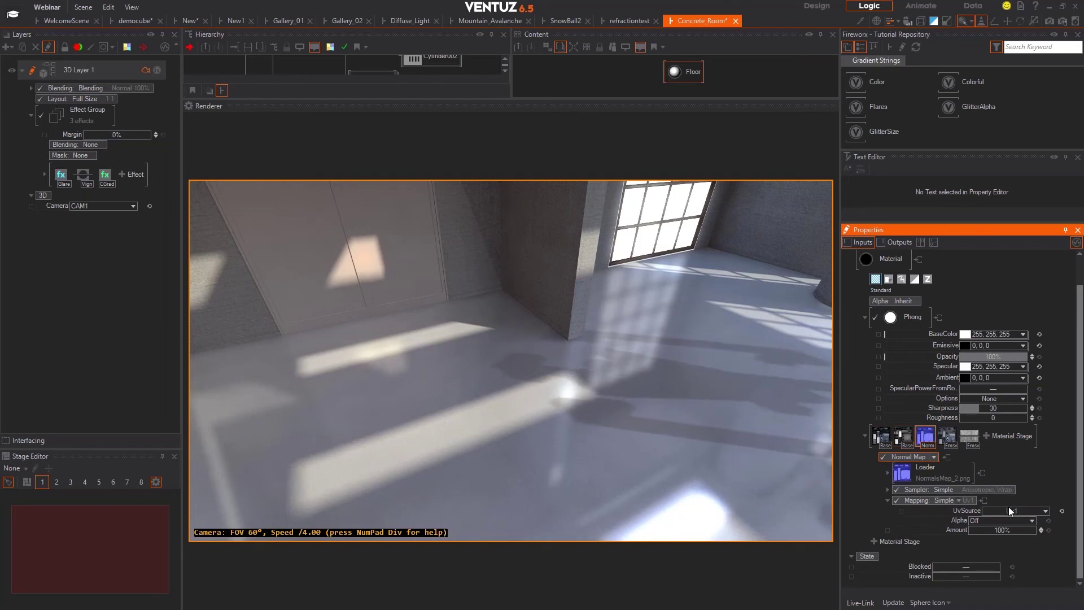
left_click(940, 438)
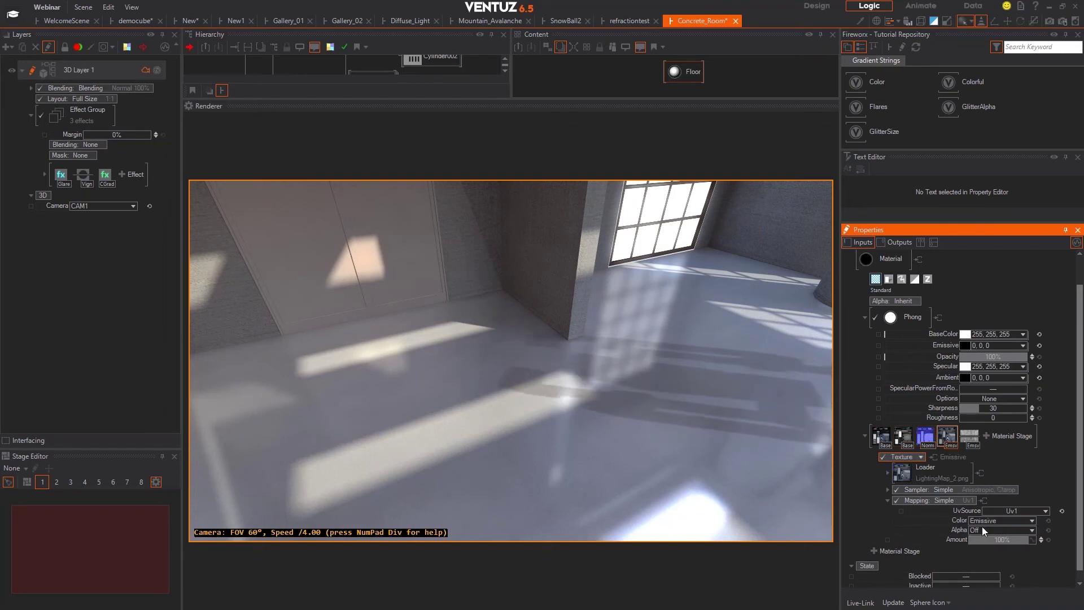
Switch on the concrete bump texture stage and inspect its mapping values and the available Color blend operations.
left_click(973, 444)
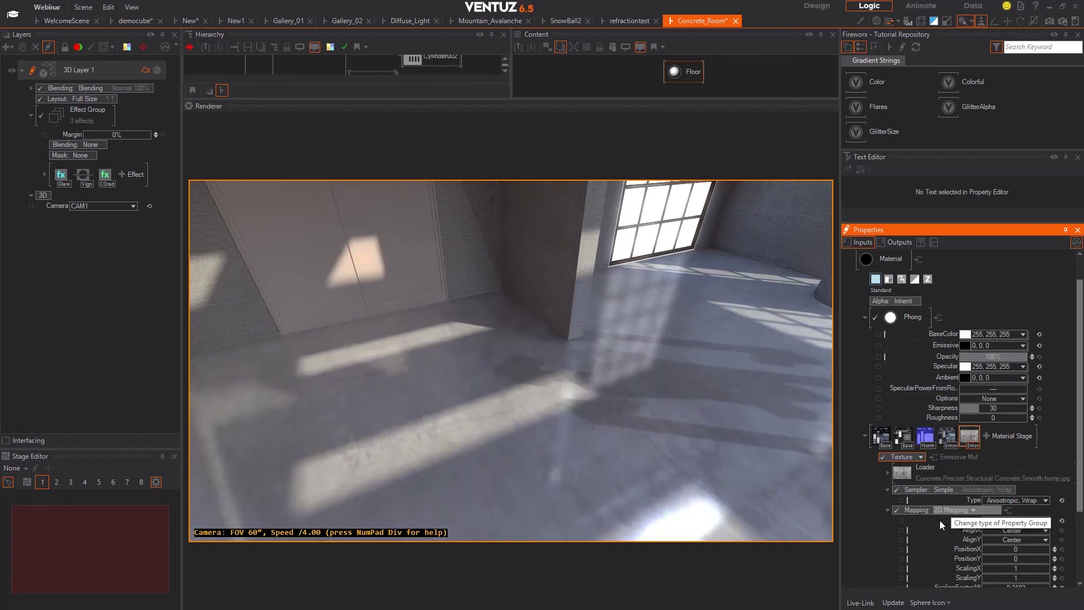
scroll(935, 499, "down", 3)
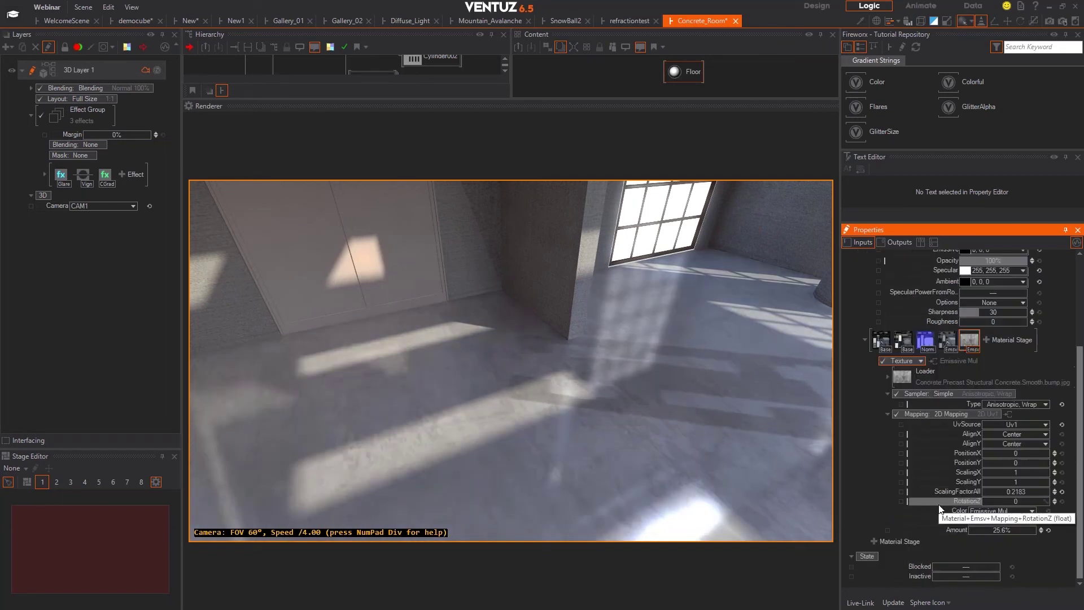
left_click(1035, 512)
mouse_move(1019, 535)
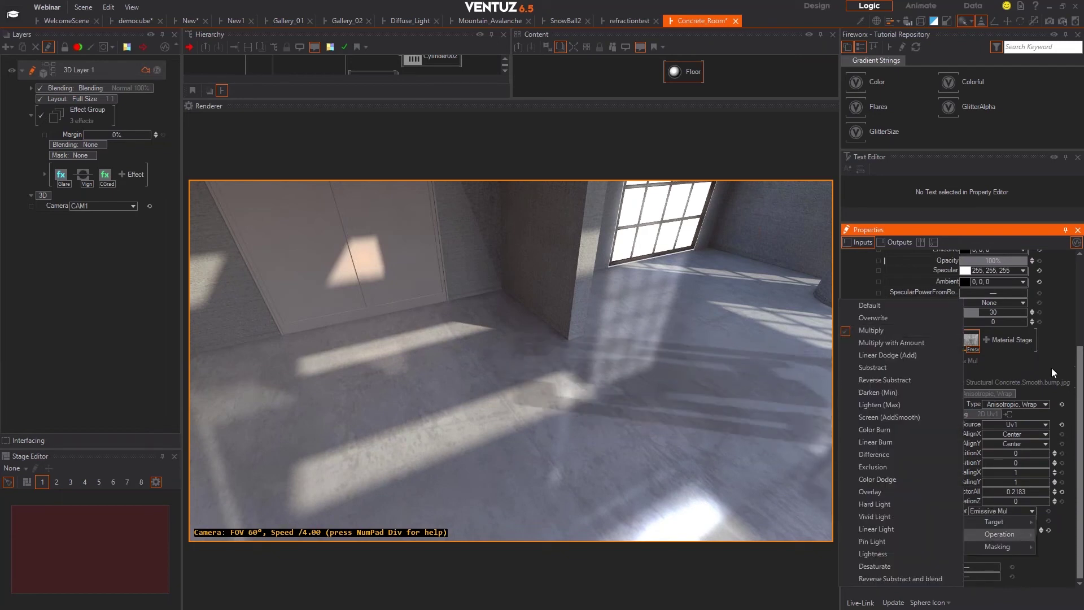
left_click(1005, 379)
left_click(976, 342)
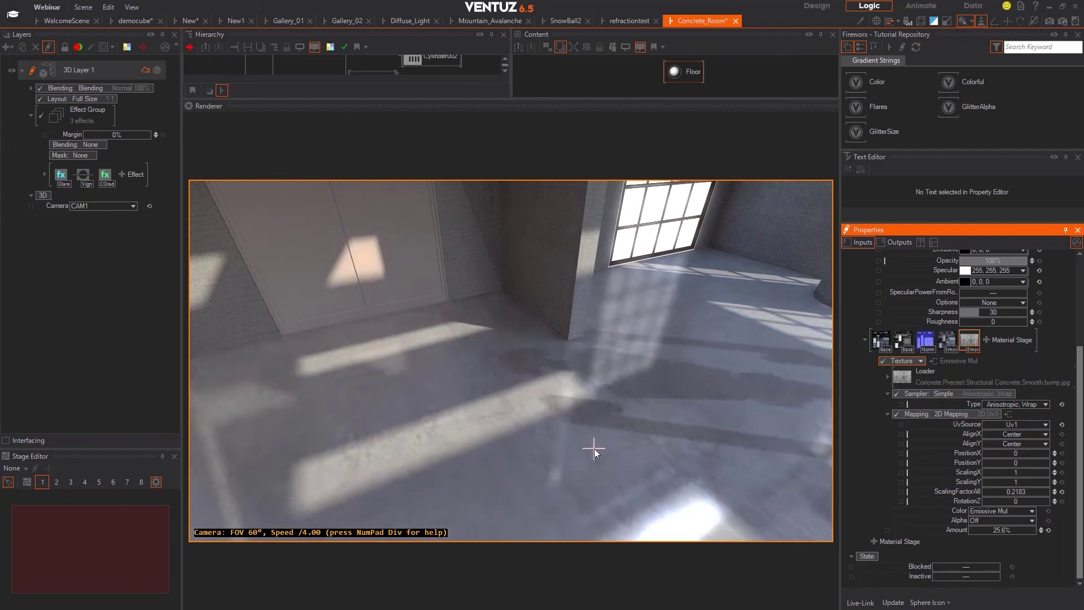
Fly the camera around the room to examine the concrete detail and window light on the floor.
right_click_drag(618, 421, 618, 422)
left_click(972, 343)
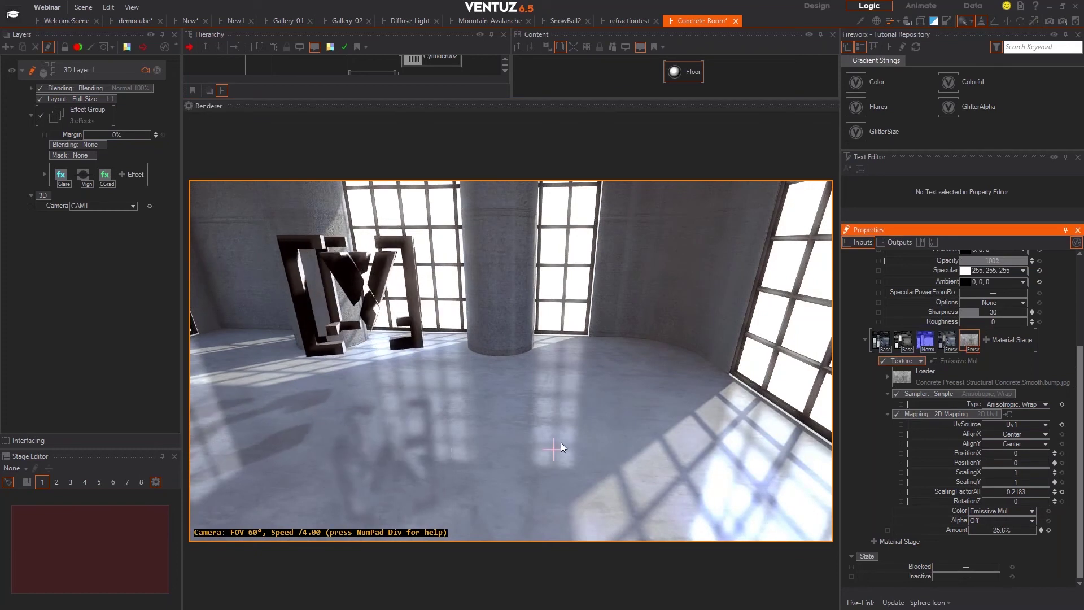
left_click_drag(549, 439, 549, 438)
left_click_drag(624, 473, 625, 473)
Switch Floor texture stages, including LightingMap_2.png and CompleteMap_2.png, off and on to compare the floor's look, and return to the logo.
left_click(904, 340)
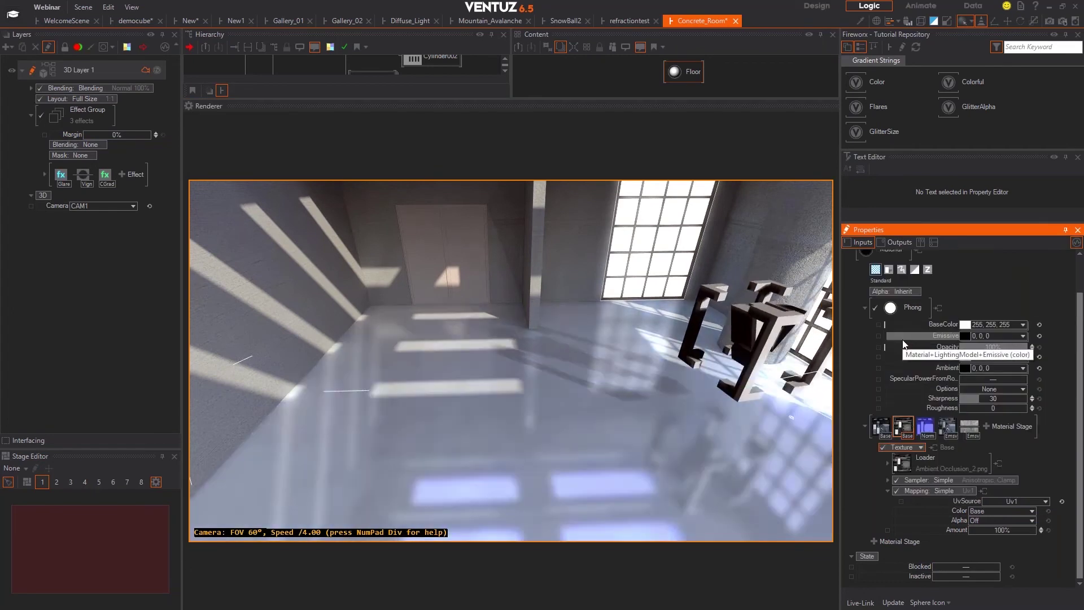
key("space")
left_click(947, 428)
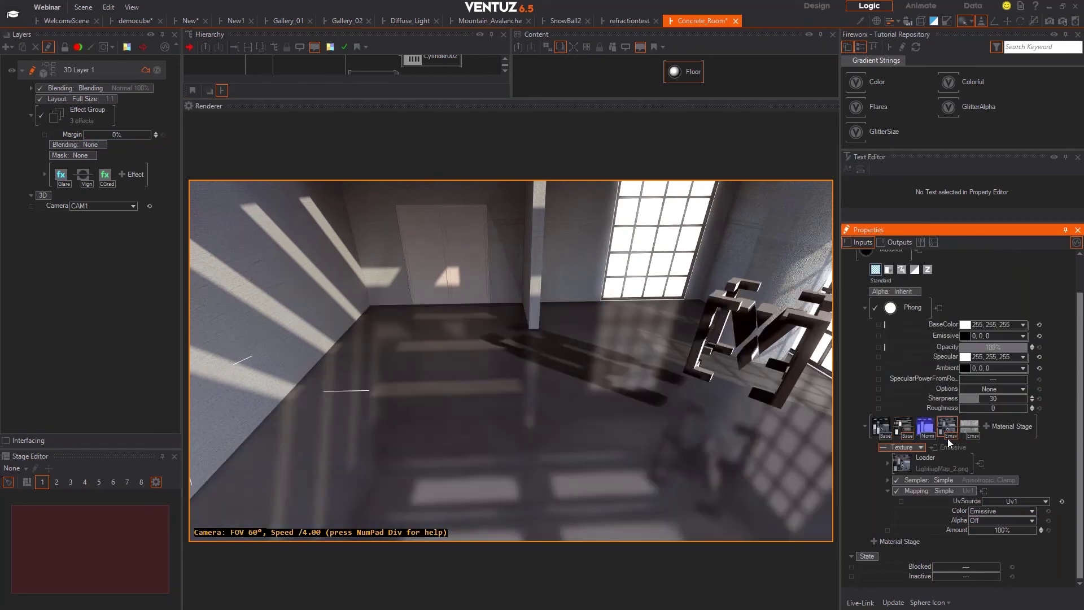
left_click(880, 431)
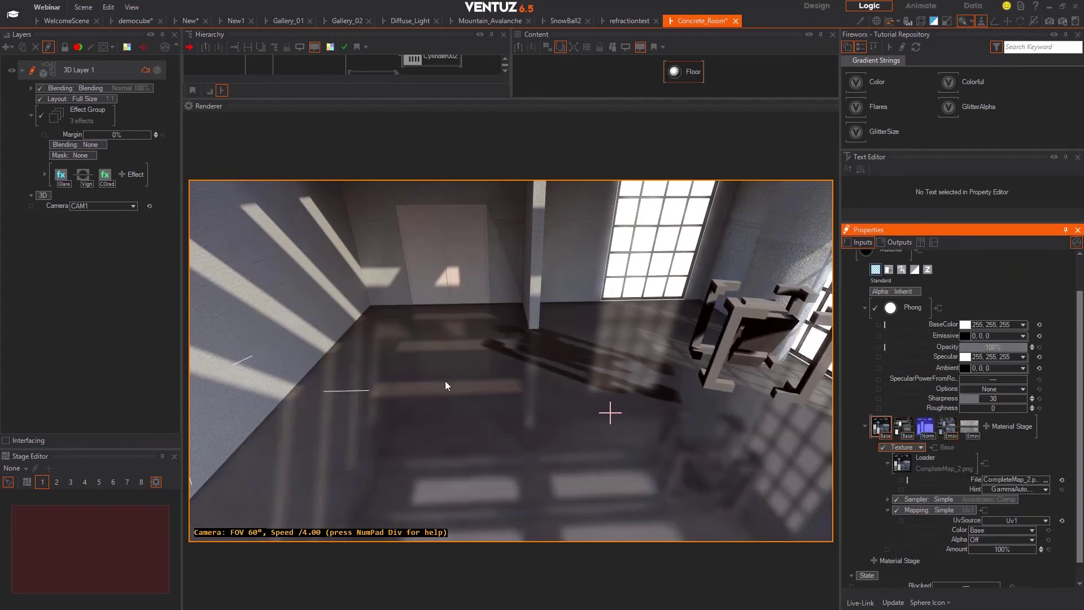
left_click(918, 430)
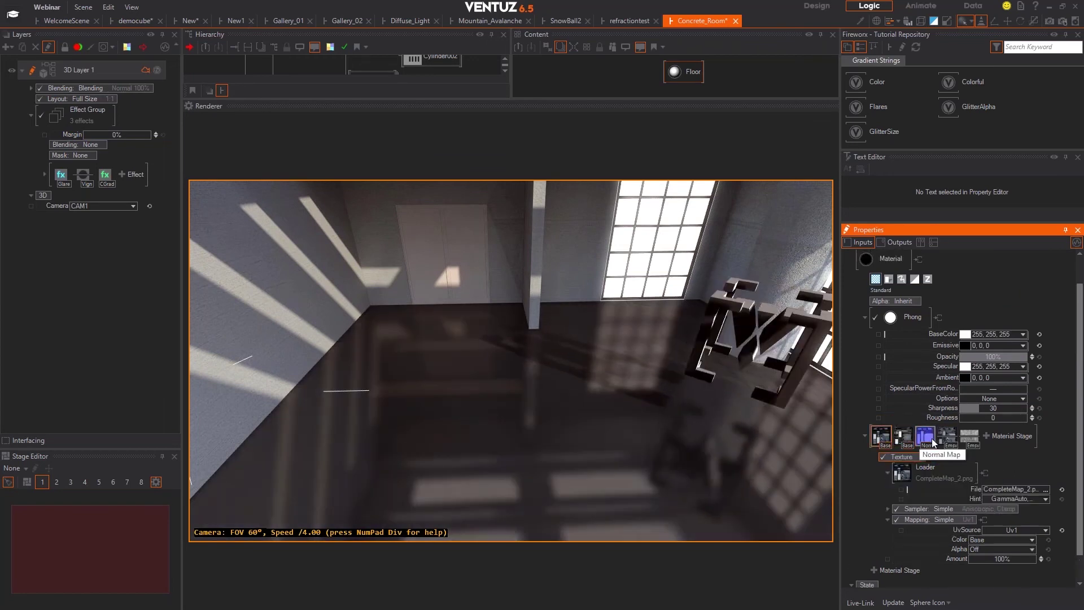
left_click(969, 436)
middle_click(969, 439)
right_click_drag(520, 379, 520, 378)
left_click_drag(520, 379, 522, 411)
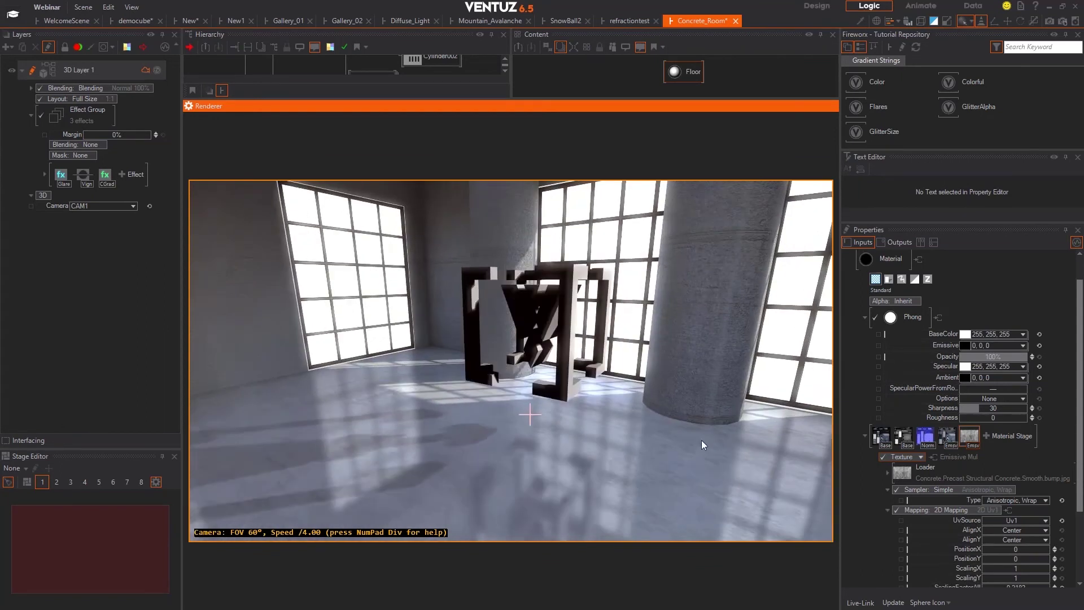
Raise the concrete bump texture stage's Amount to 98.8% and view the floor from farther away.
left_click(1042, 457)
scroll(1059, 452, "down", 3)
mouse_move(1000, 532)
left_mouse_down()
mouse_move(968, 532)
mouse_move(1034, 532)
mouse_move(1001, 530)
left_mouse_up()
right_click_drag(591, 459, 591, 459)
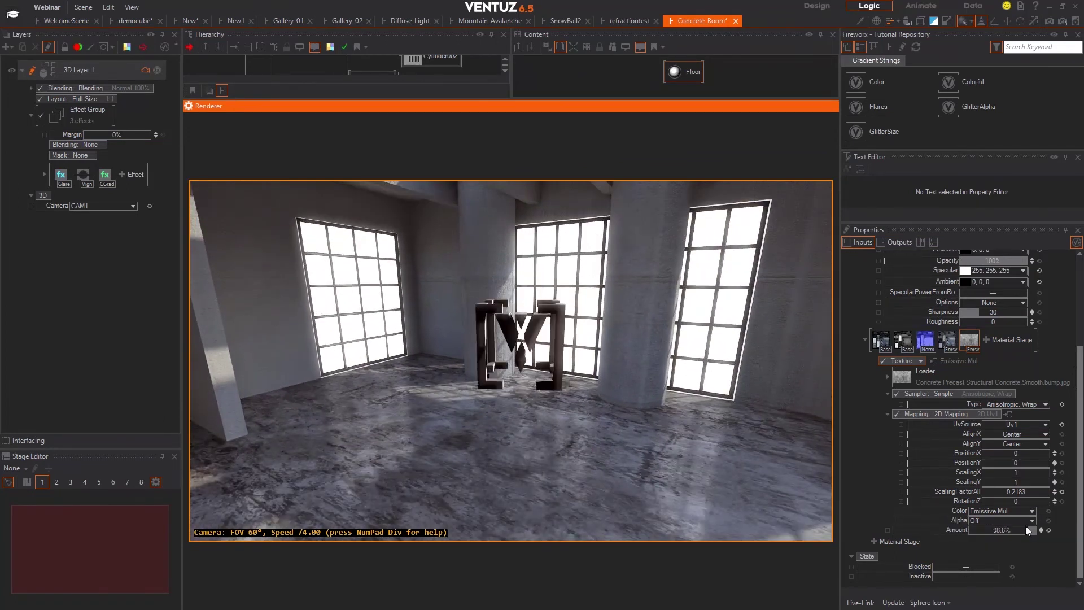
Set the concrete bump texture stage's Amount to 25%.
left_click(1006, 531)
type("25")
key("Return")
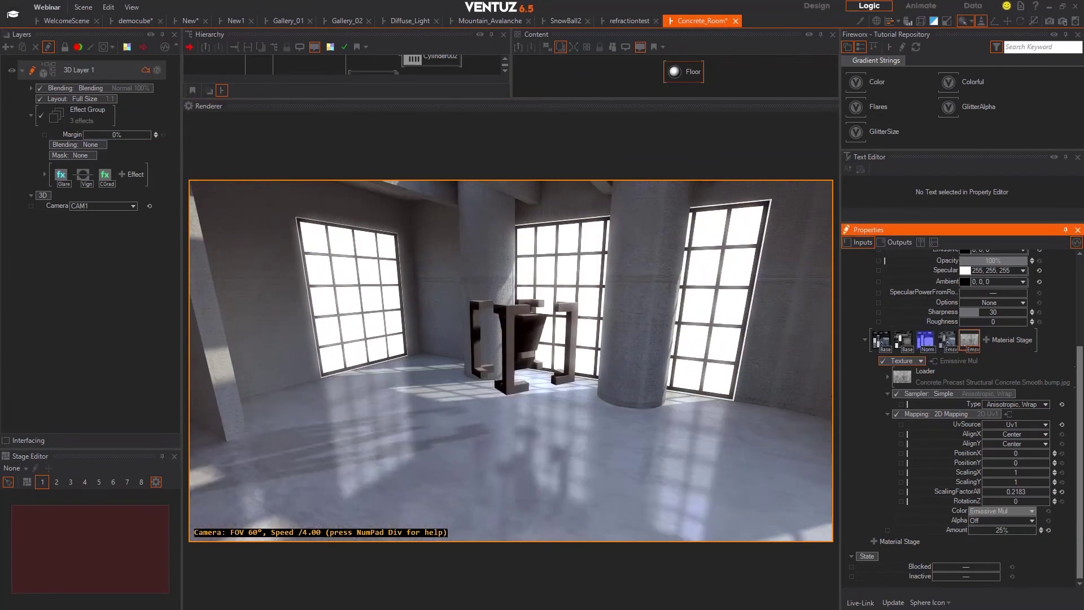
Review the Floor's other texture stages and the UvSource options of the CompleteMap_2.png stage, leaving UV1 selected.
left_click(949, 347)
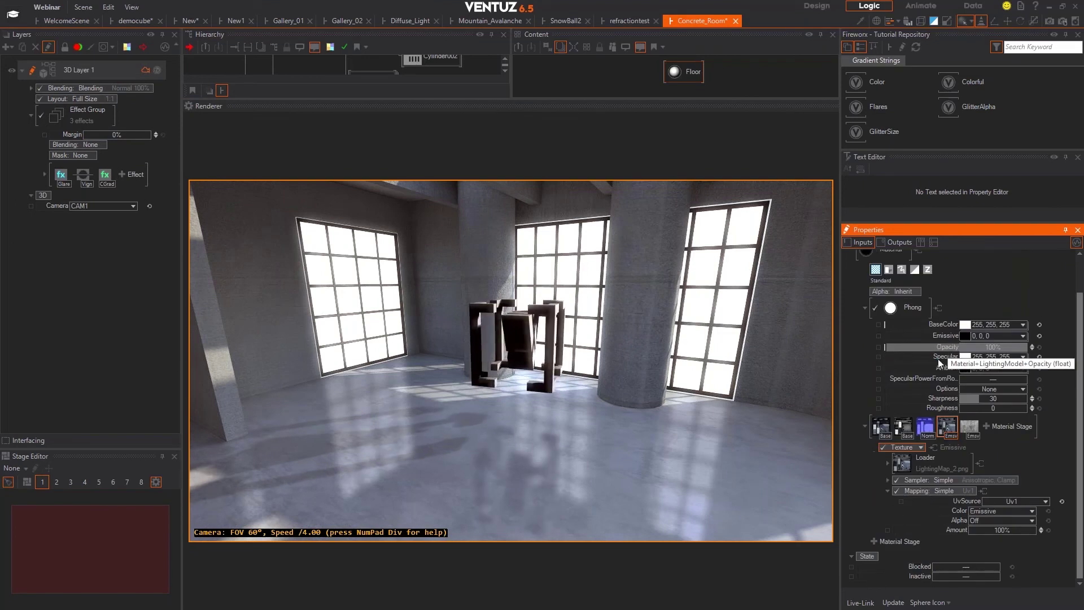
left_click(918, 429)
left_click(903, 436)
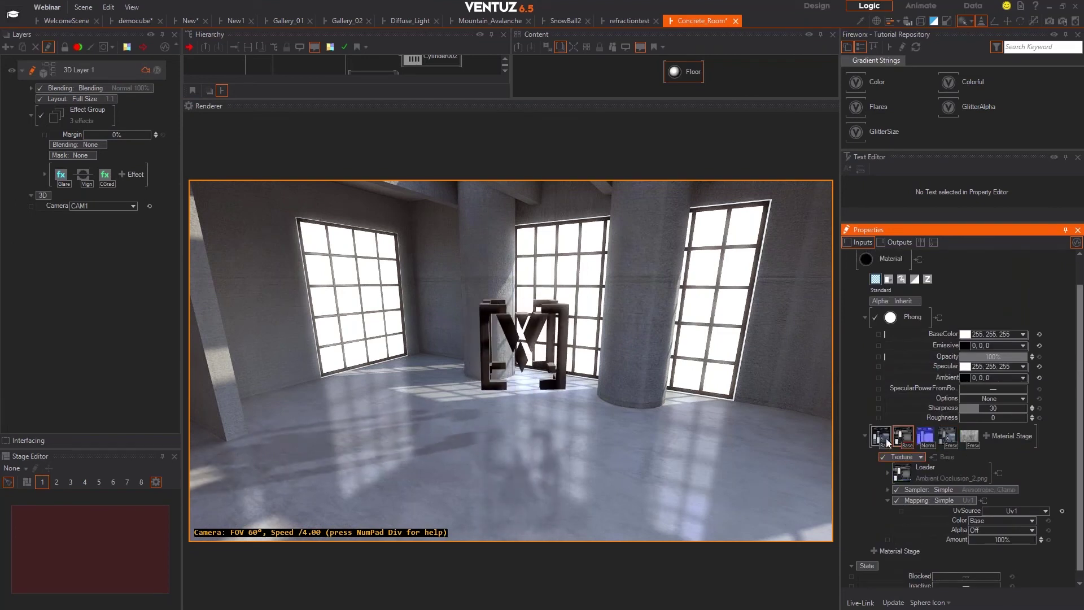
left_click(883, 437)
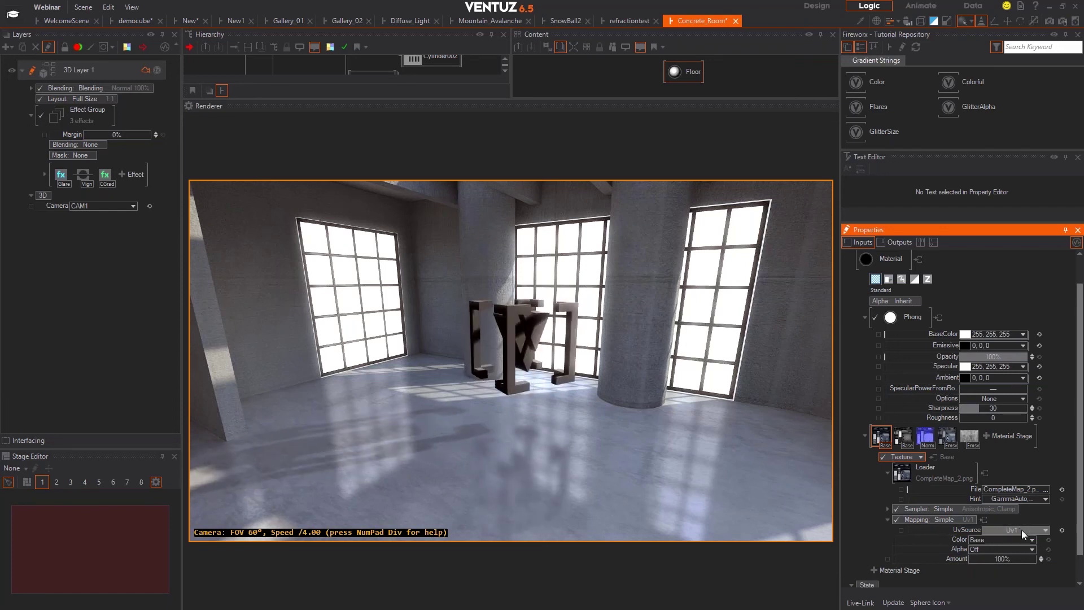
left_click(1046, 530)
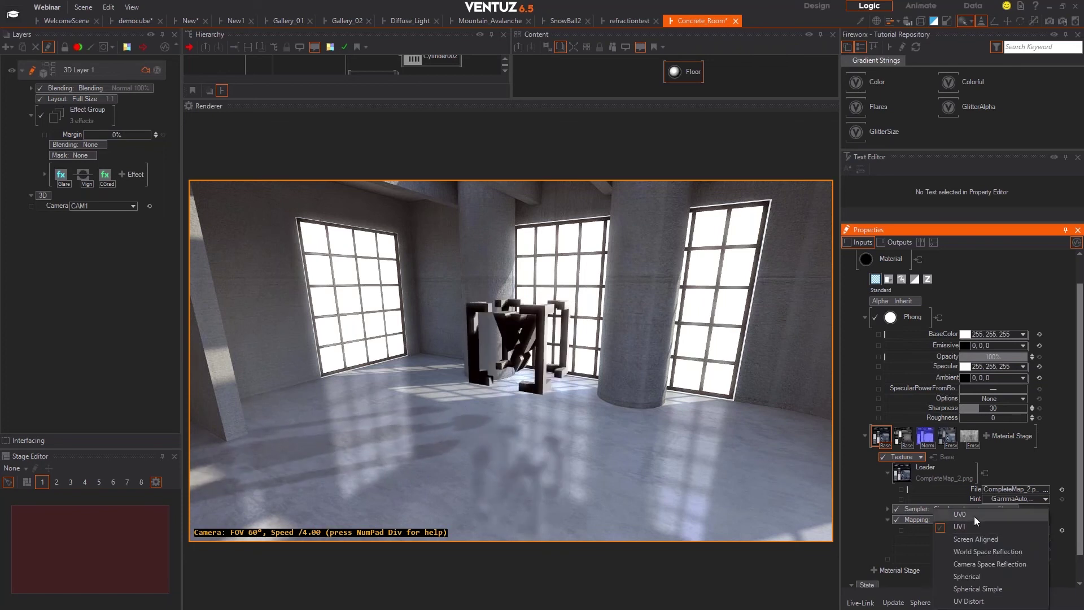
left_click(1012, 467)
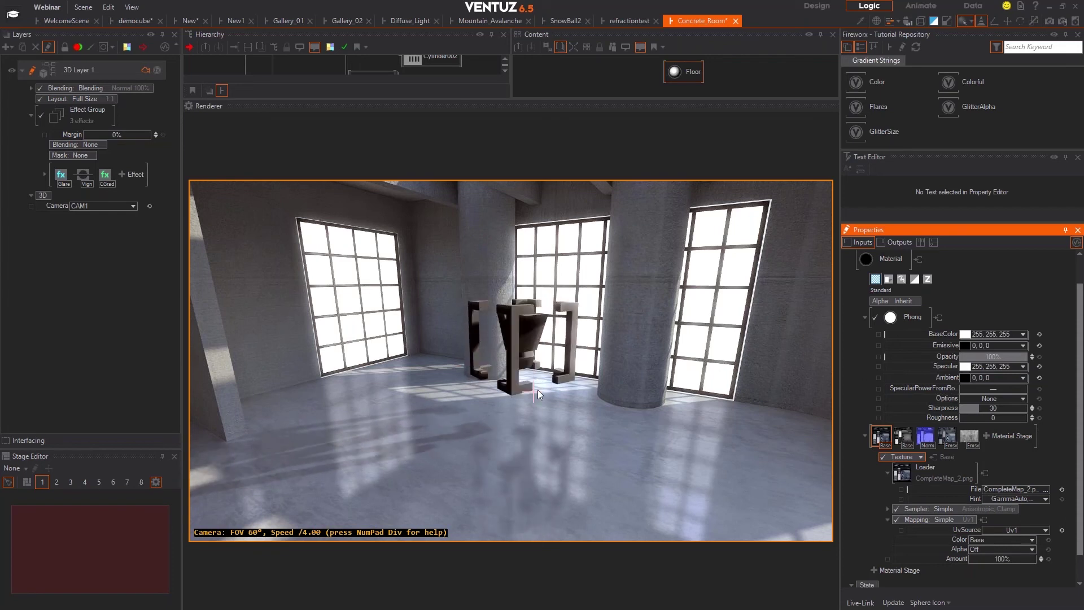
Move the camera closer to the logo and enlarge the Hierarchy and Content areas to show the Mirror A branch.
right_click_drag(615, 396, 615, 397)
left_click_drag(616, 396, 617, 397)
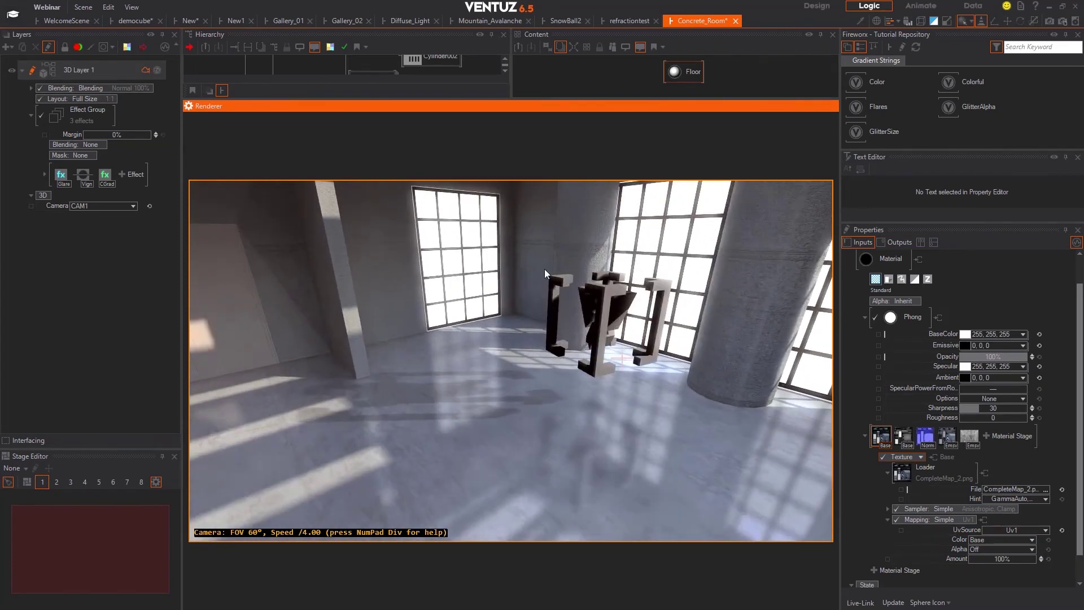
right_click_drag(441, 344, 441, 346)
mouse_move(442, 349)
left_mouse_down()
mouse_move(449, 336)
mouse_move(395, 236)
left_mouse_up()
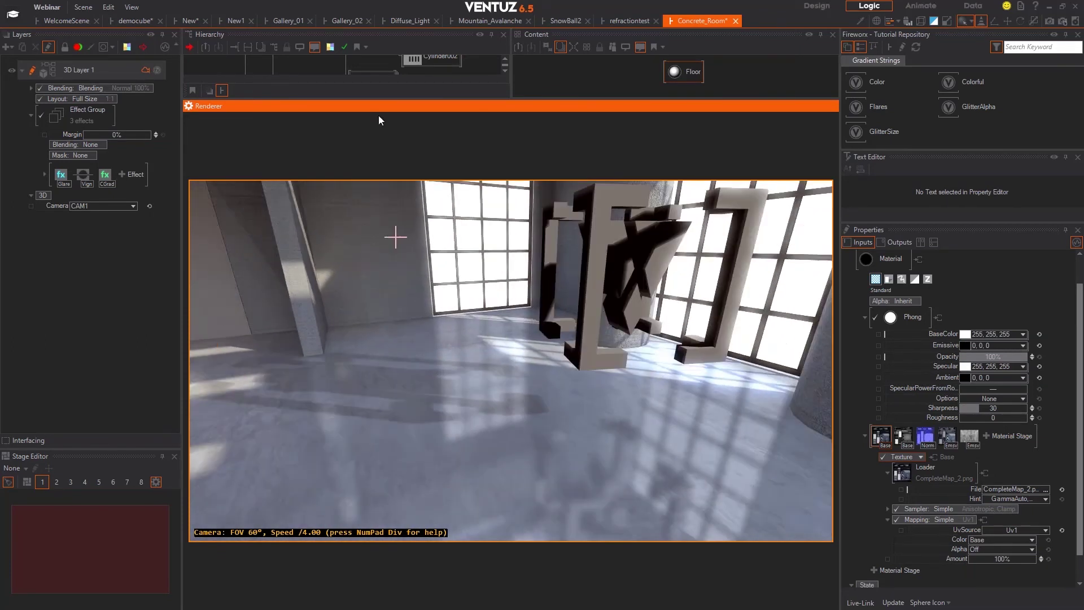
left_click_drag(382, 99, 378, 182)
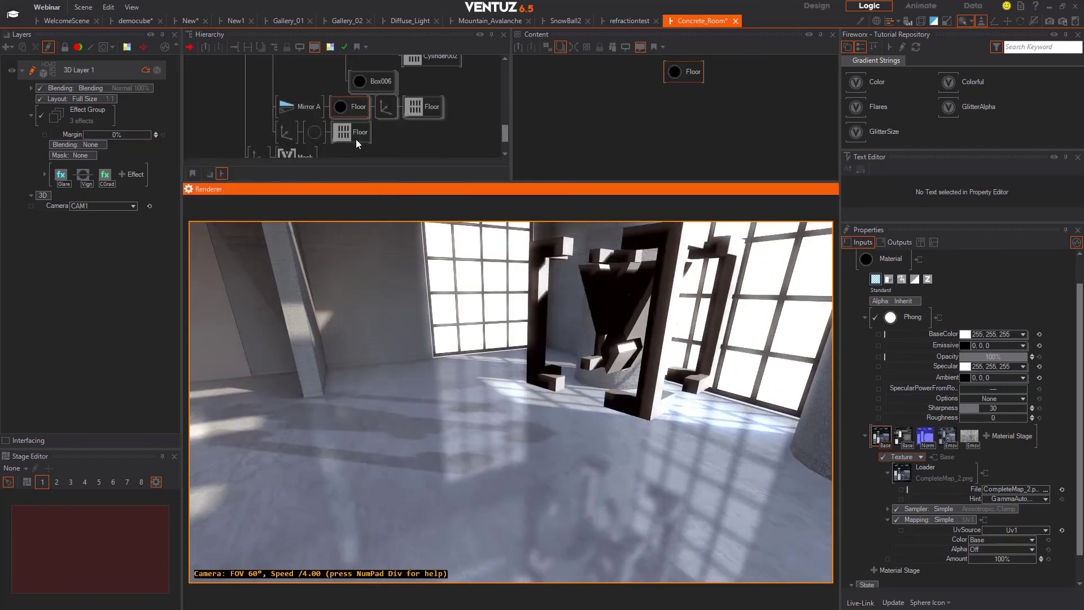
Review the axis and material of the second Floor copy beneath Mirror A, blocking and unblocking its axis to compare the floor shadow.
left_click(284, 132)
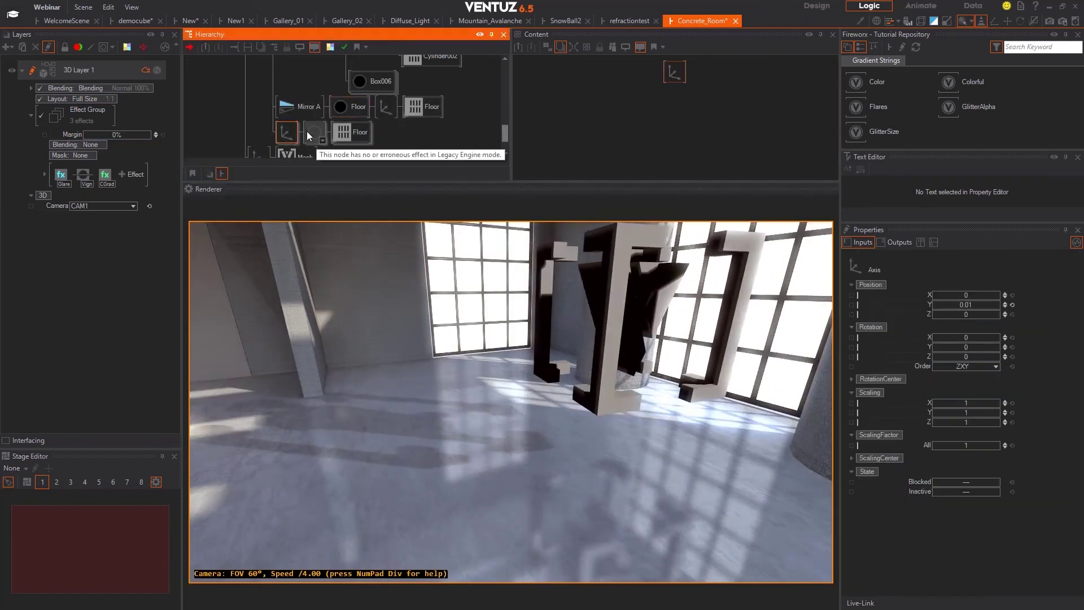
left_click(308, 132)
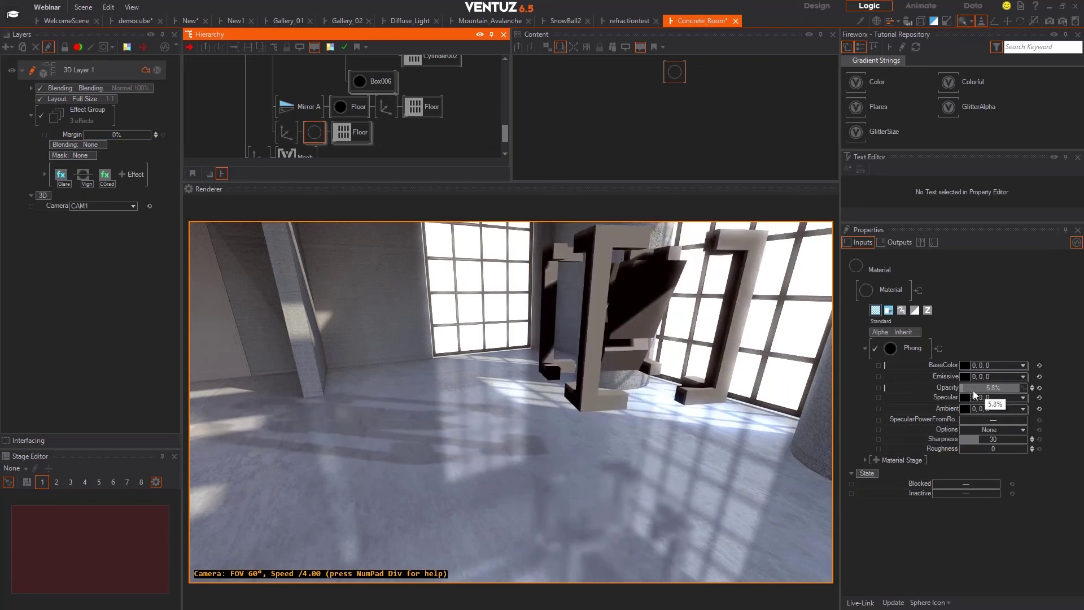
left_click(287, 134)
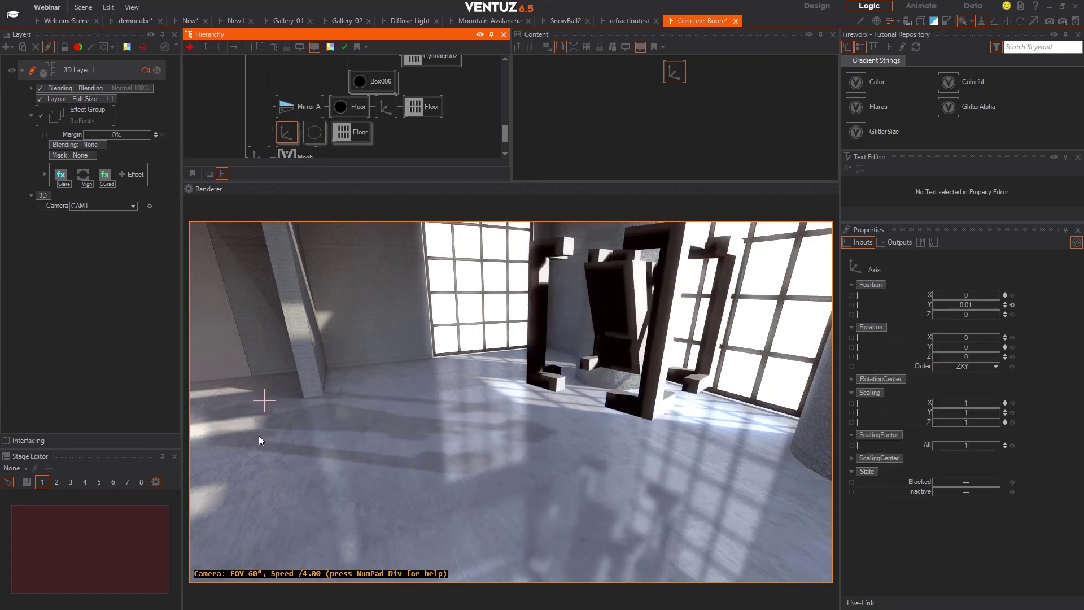
middle_click(289, 137)
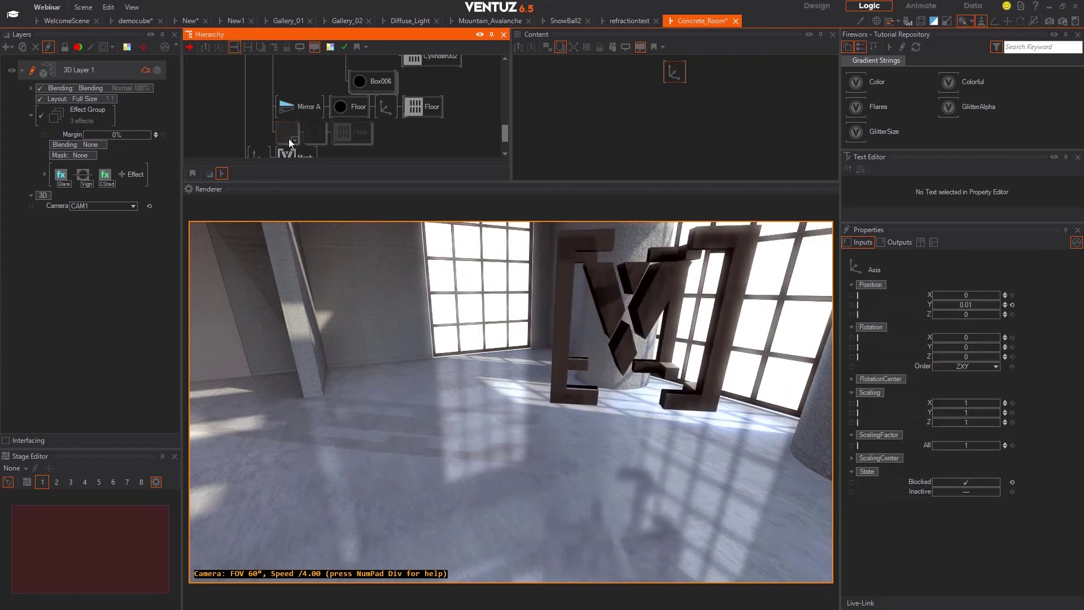
key("ctrl+b")
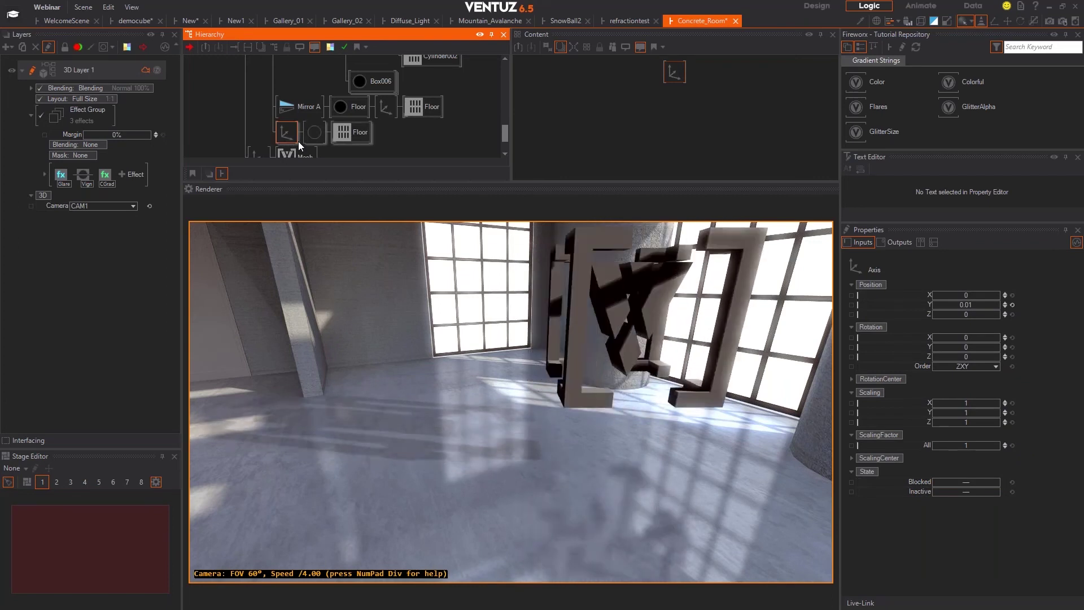
Select the Directional light at the start of the hierarchy and display its direction gizmo in the rendered room.
scroll(286, 131, "up", 5)
scroll(266, 110, "up", 3)
left_click(260, 74)
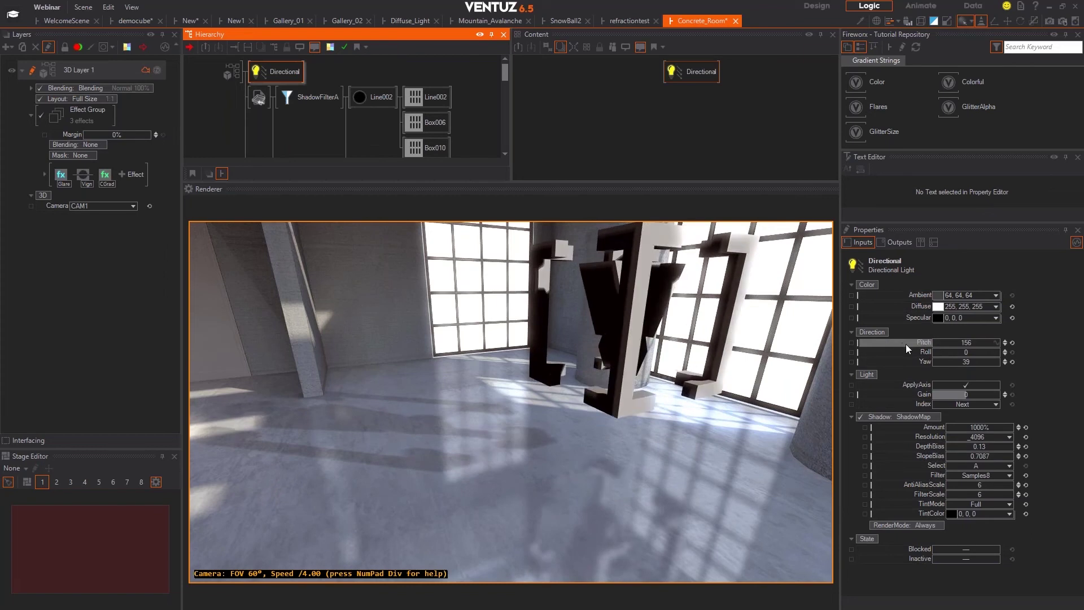
left_click(982, 21)
left_click(619, 376)
right_click_drag(618, 371, 618, 371)
key("a")
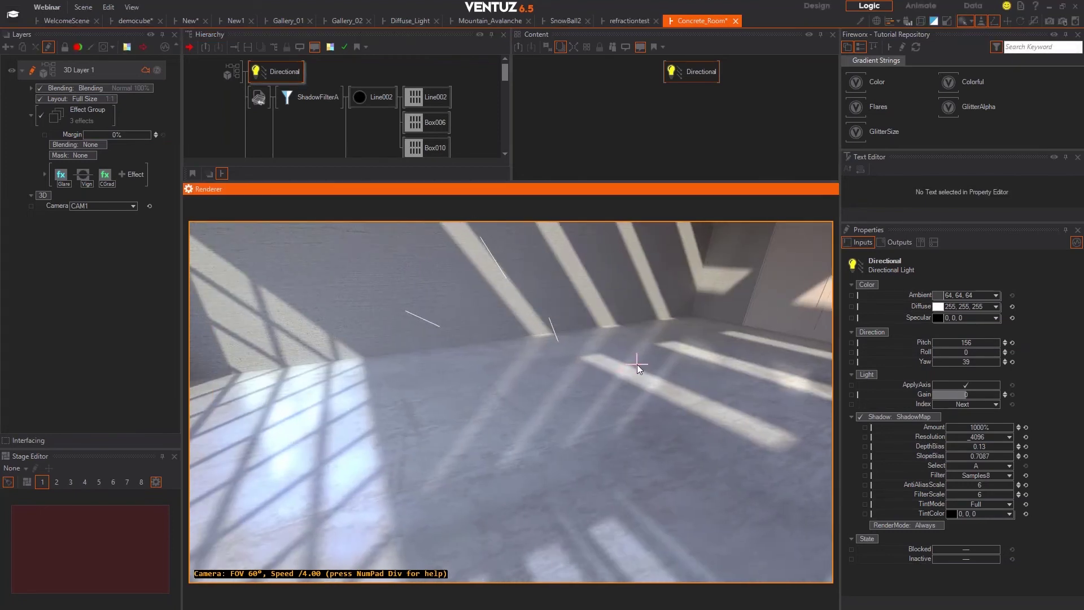
Fly the camera outside the room to examine the Directional light's arrows, and return to a view of the logo and windows.
right_click_drag(532, 367, 531, 368)
key("s")
key("s")
left_click(598, 237)
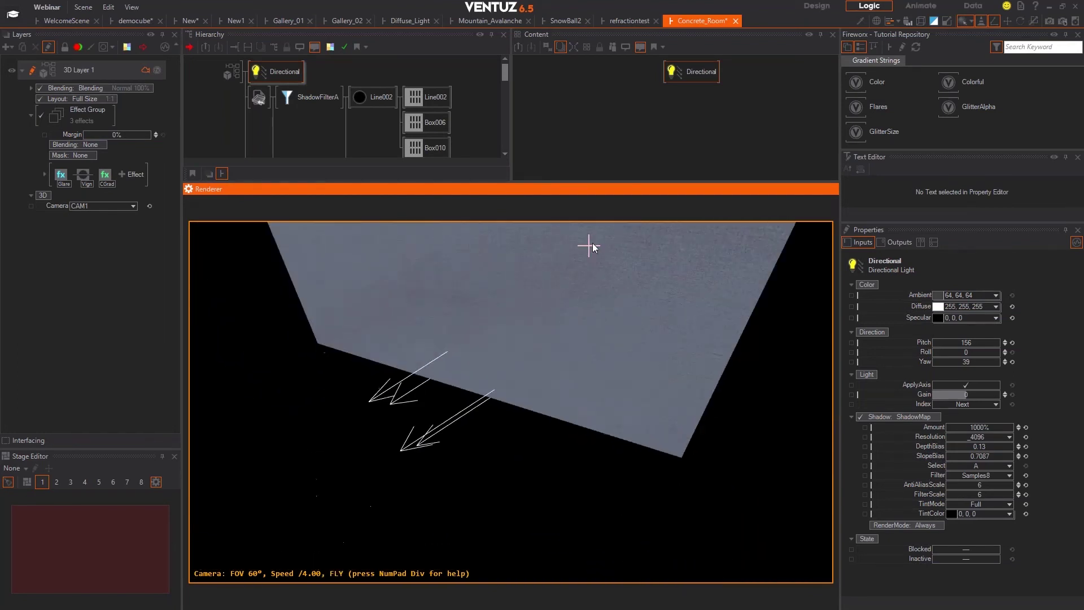
right_click_drag(501, 377, 501, 377)
key("w")
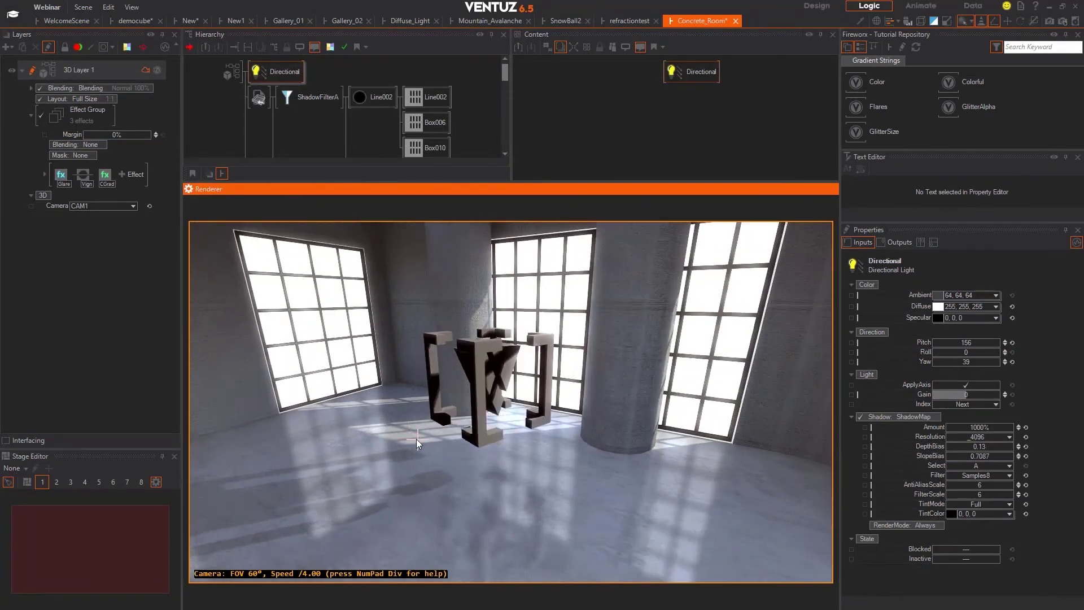
right_click_drag(495, 426, 496, 426)
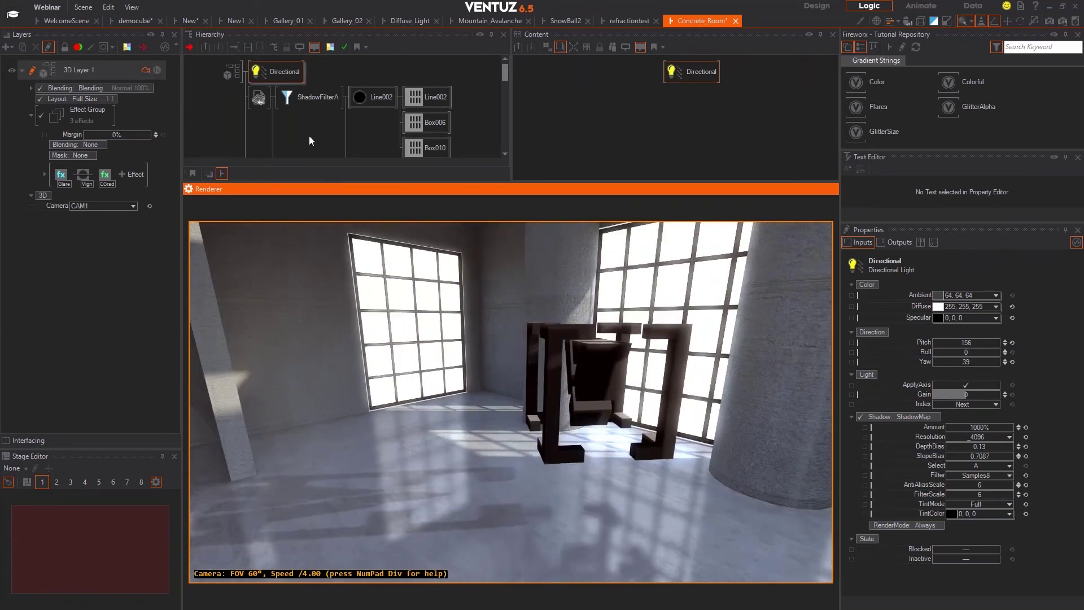
Block the axis of the second Floor copy beneath Mirror A.
scroll(311, 139, "down", 3)
scroll(320, 148, "down", 3)
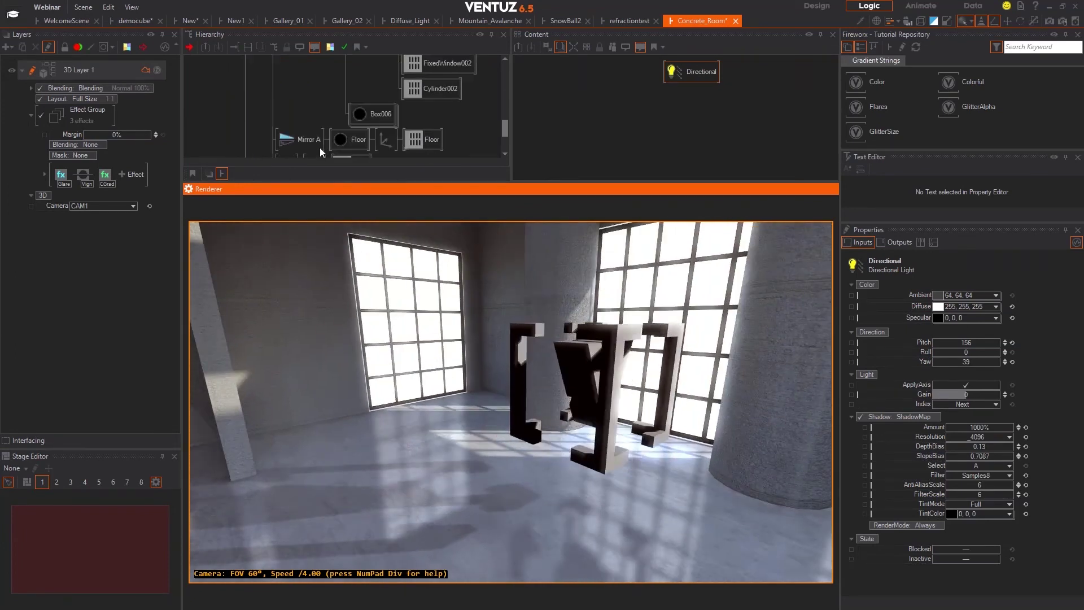
left_click(288, 128)
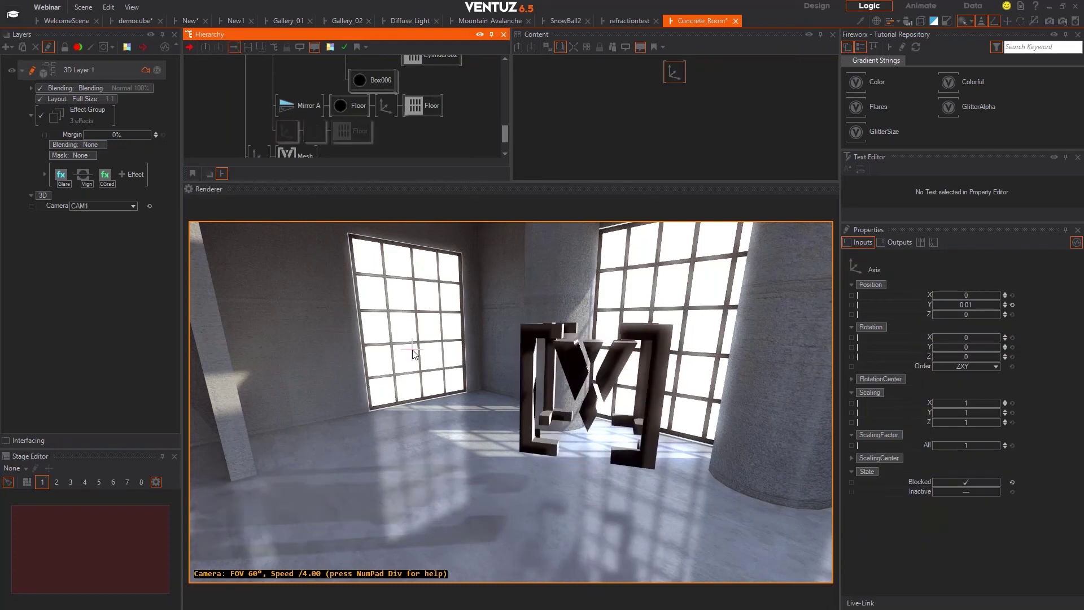
Set the Directional light's shadow map Amount to 100%.
scroll(352, 119, "up", 6)
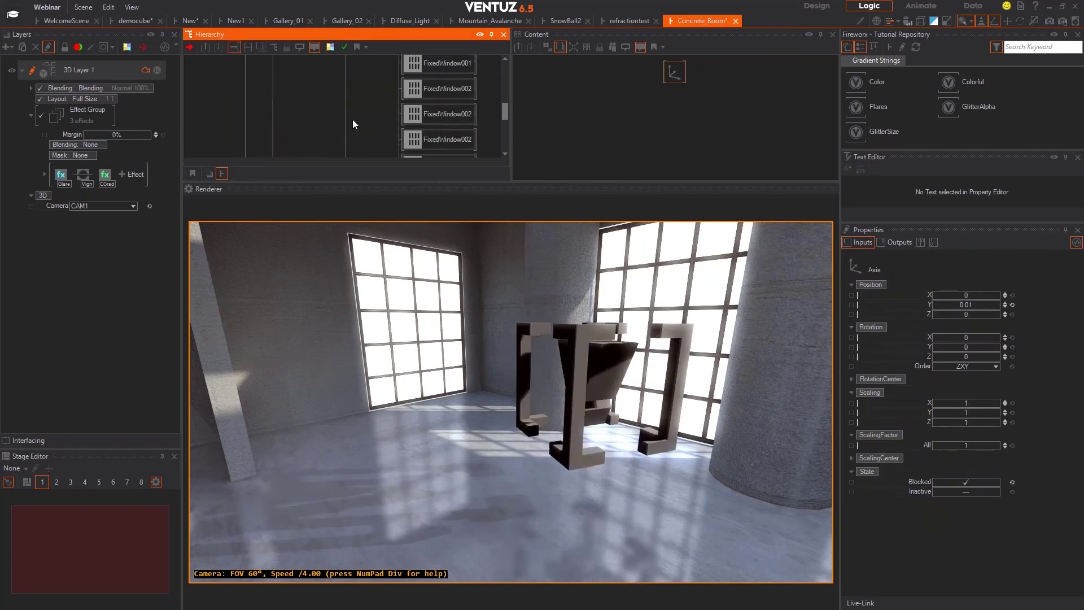
left_click(286, 68)
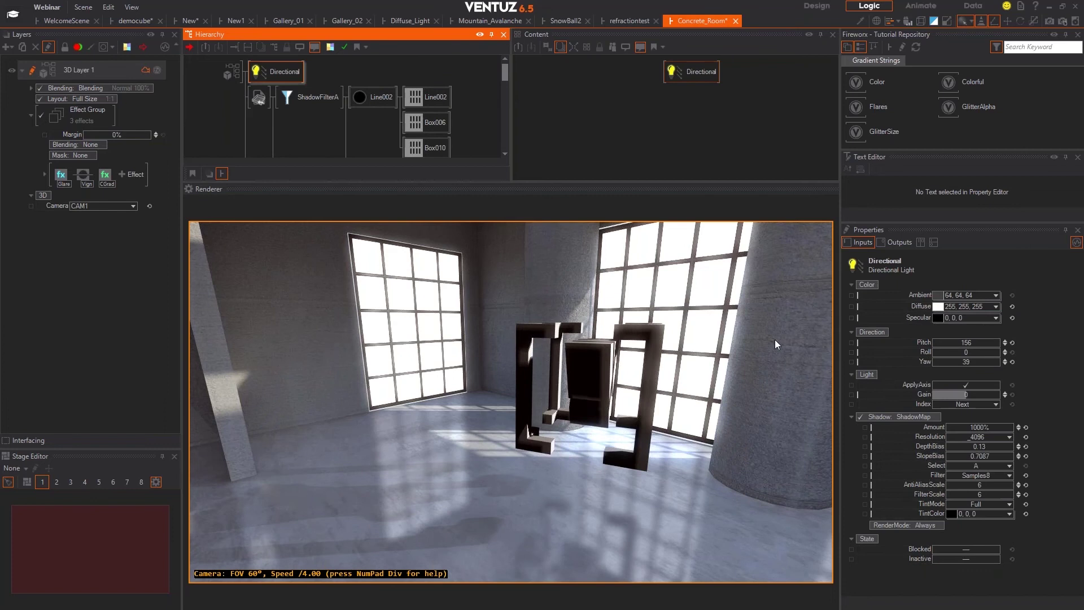
left_click(986, 429)
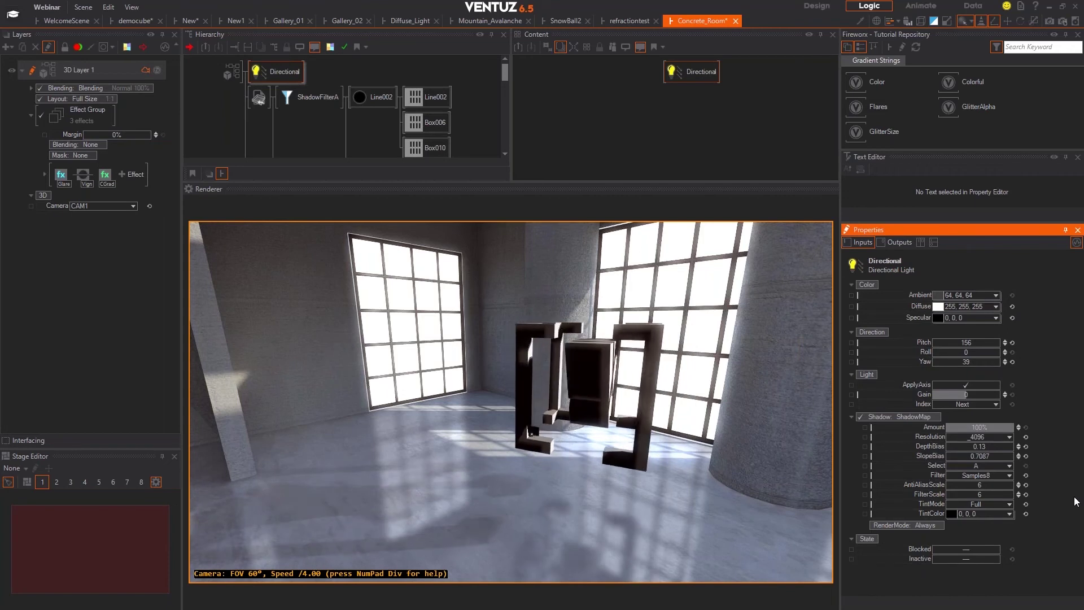
left_click_drag(946, 431, 956, 430)
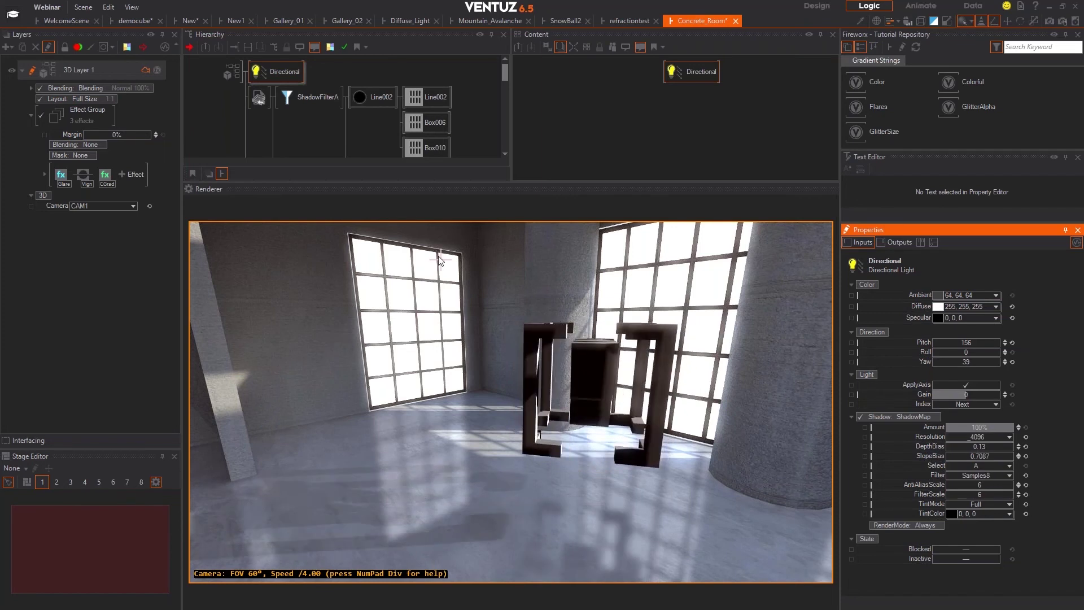
Unblock the axis of the second Floor copy beneath Mirror A and select that copy's material.
scroll(324, 101, "down", 5)
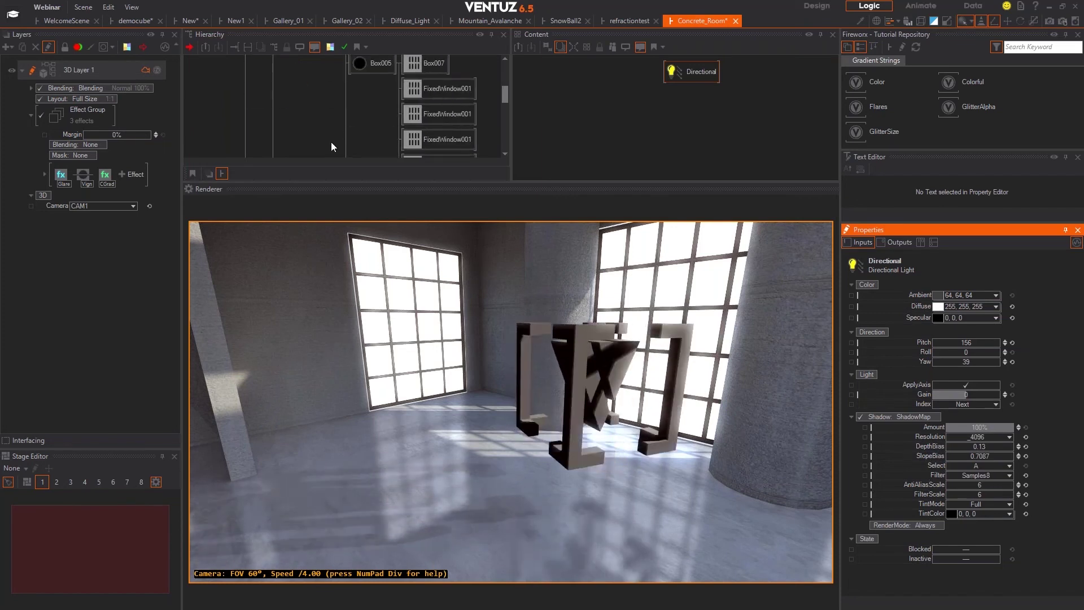
scroll(331, 144, "down", 2)
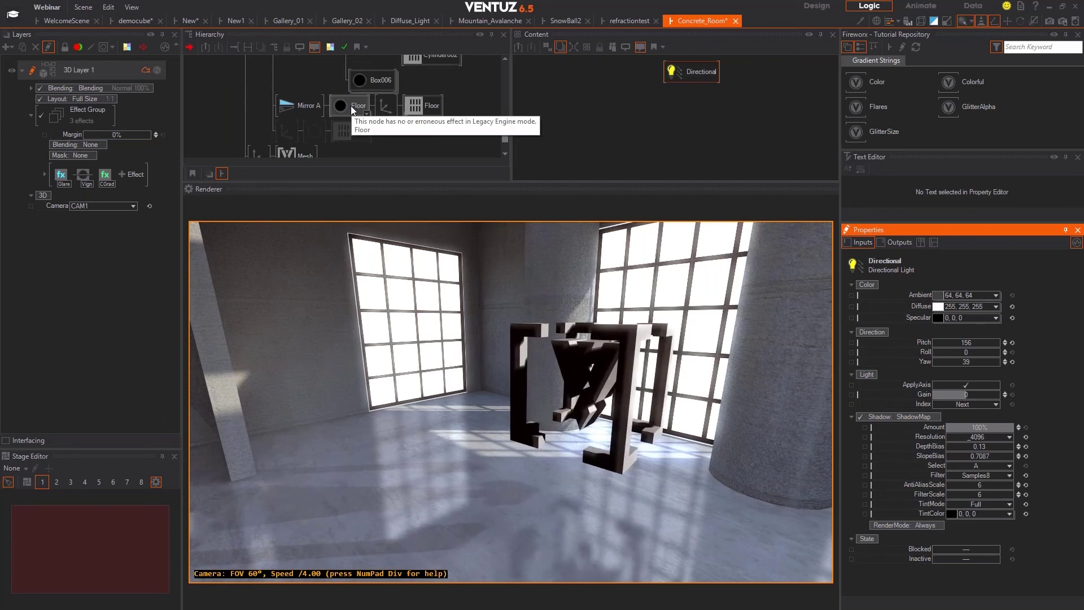
left_click(351, 106)
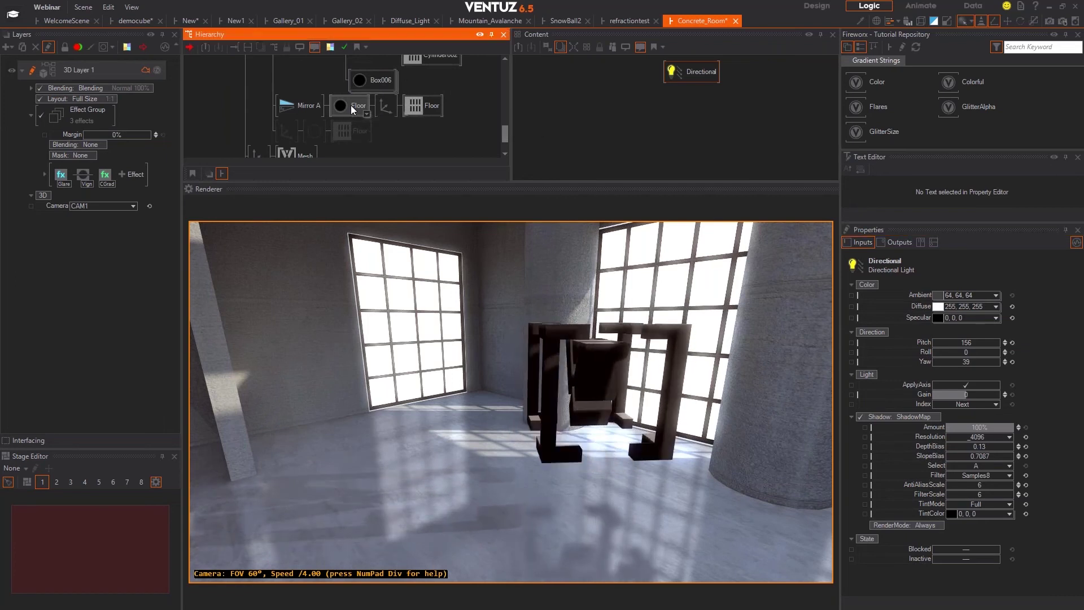
left_click(286, 129)
left_click(313, 132)
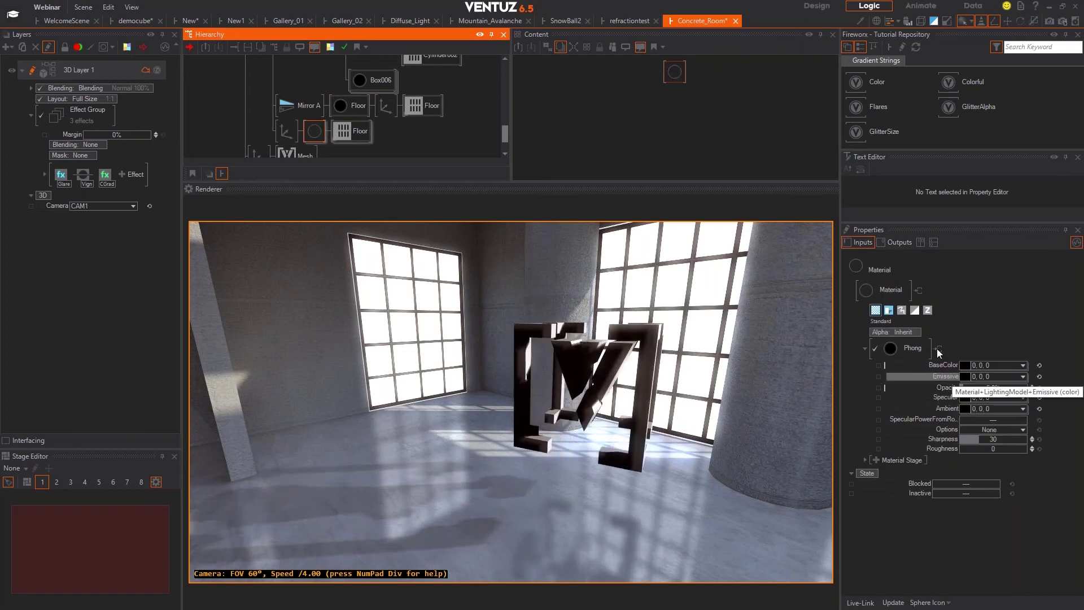
In the Floor copy material's shadow options, lower ShadowToAlpha to 0% and return it to 100%.
left_click(889, 311)
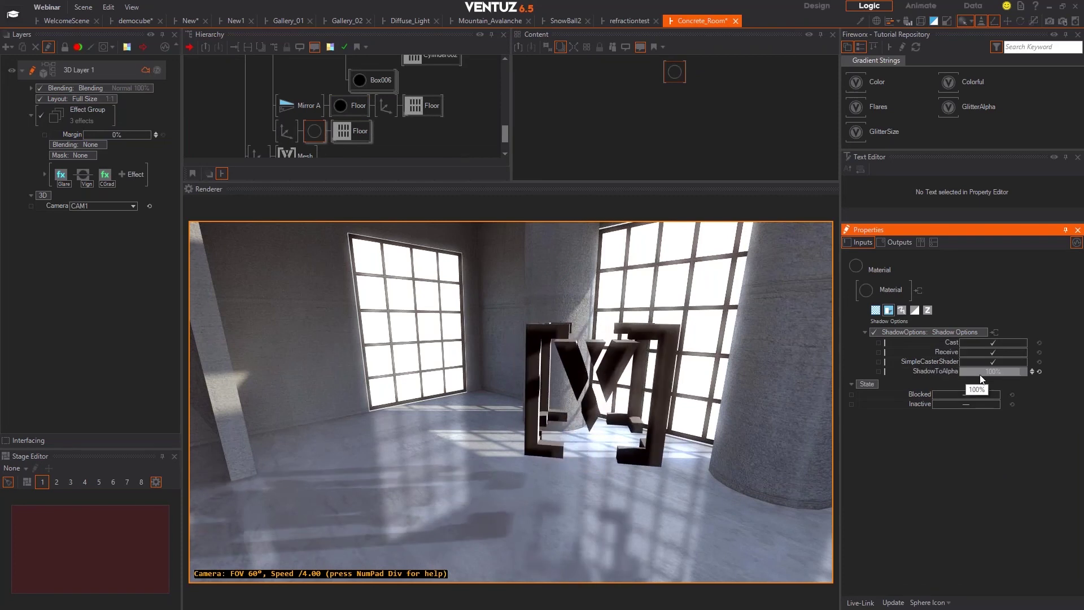
left_click_drag(981, 373, 1026, 373)
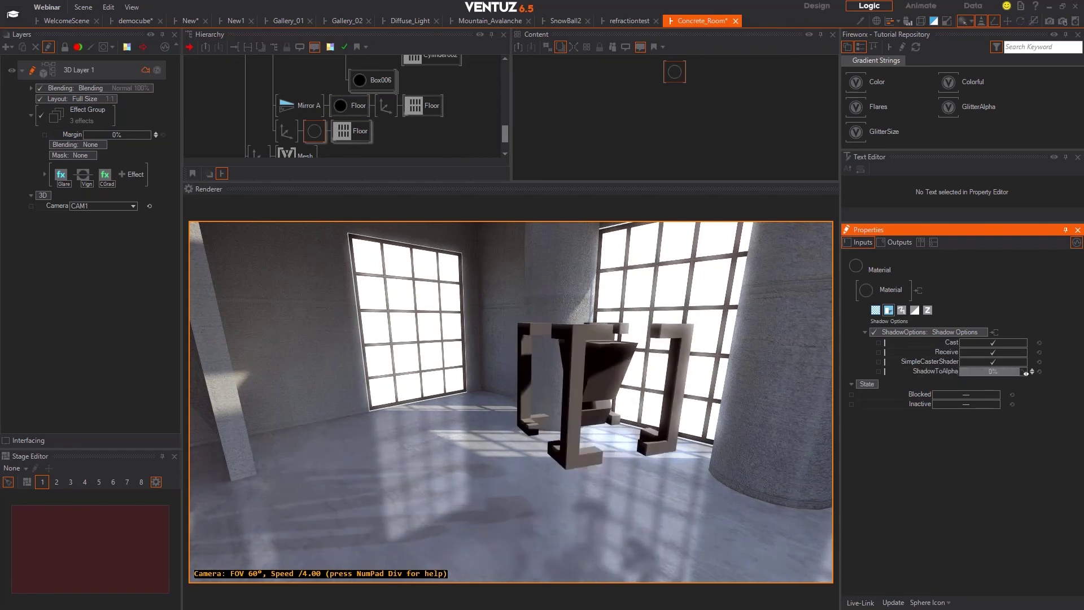
Raise the Floor copy material's Phong Opacity to 100% and view the logo's shadow from another angle.
left_click(307, 132)
left_click(875, 310)
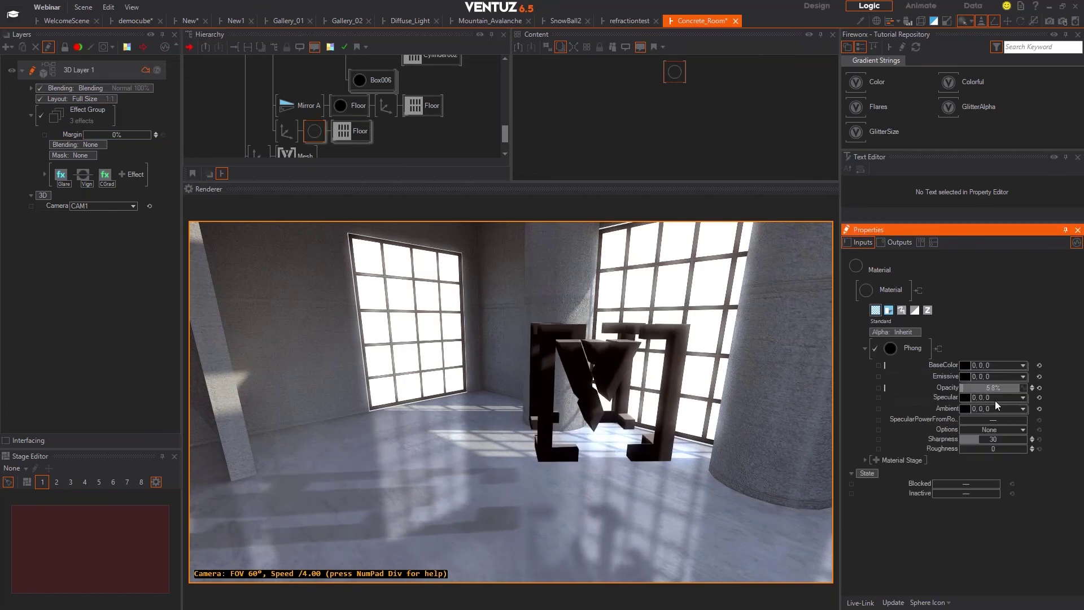
left_click_drag(976, 389, 1028, 388)
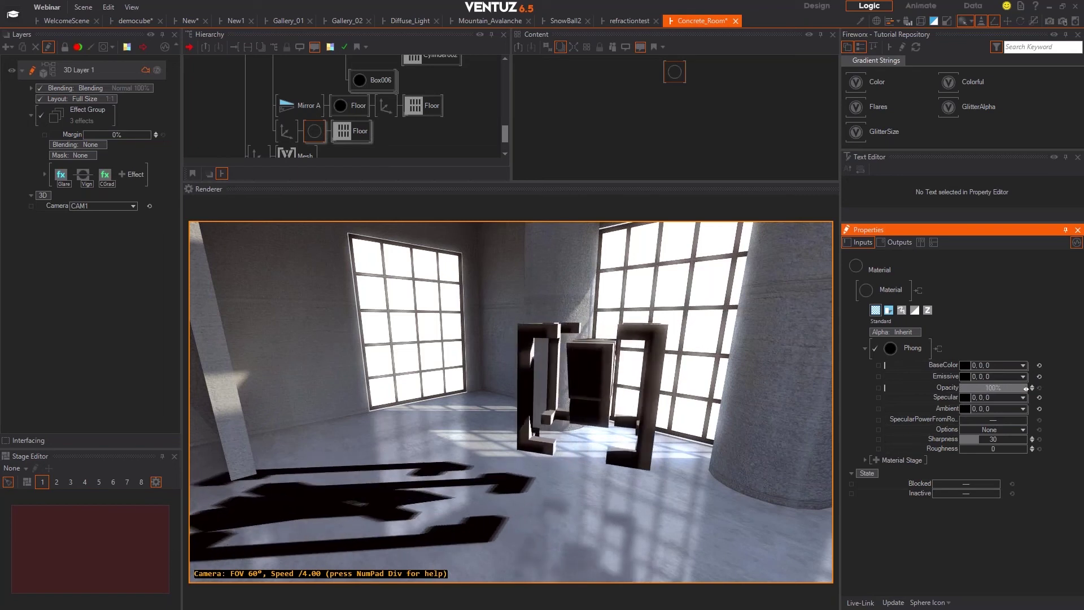
left_click_drag(652, 499, 577, 486)
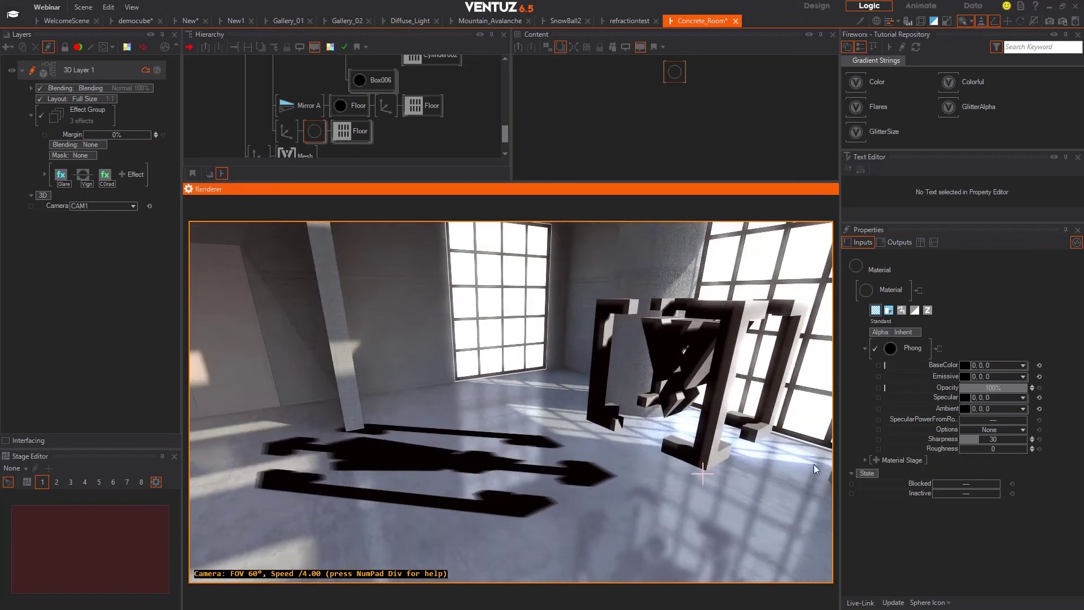
Set the Floor copy material's Phong Opacity to 5.4% and view the logo's shadow from above.
left_click_drag(1001, 387, 960, 391)
right_click_drag(526, 411, 526, 411)
right_click_drag(562, 374, 563, 373)
left_click_drag(673, 332, 581, 368)
right_click_drag(582, 368, 577, 370)
left_click_drag(564, 406, 633, 400)
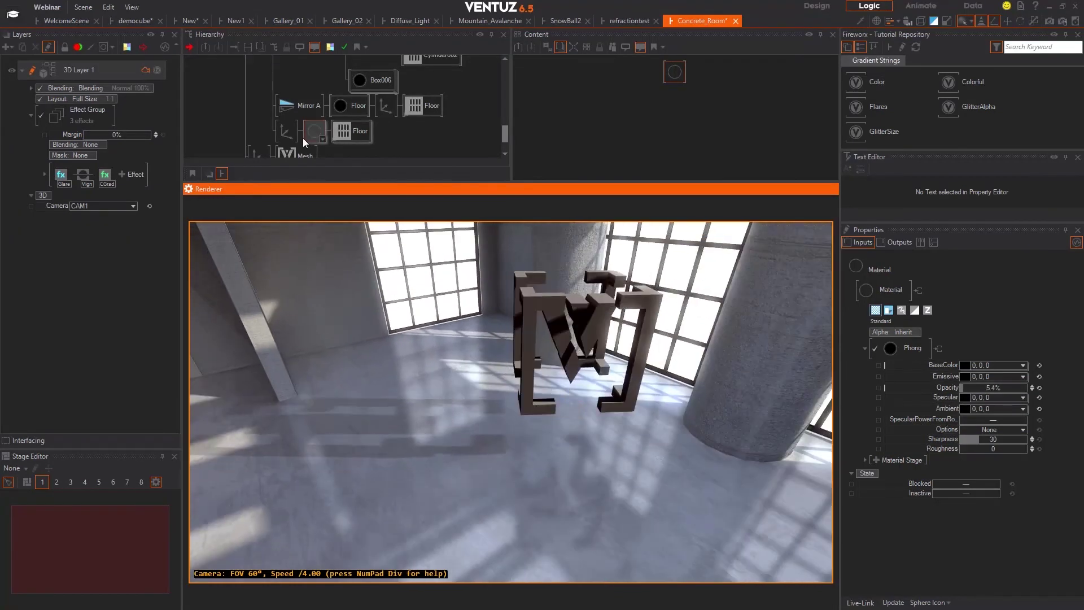
Compare the floor with the second Floor copy blocked and unblocked, and review that copy's mesh, shadow options and standard material settings.
left_click(285, 133)
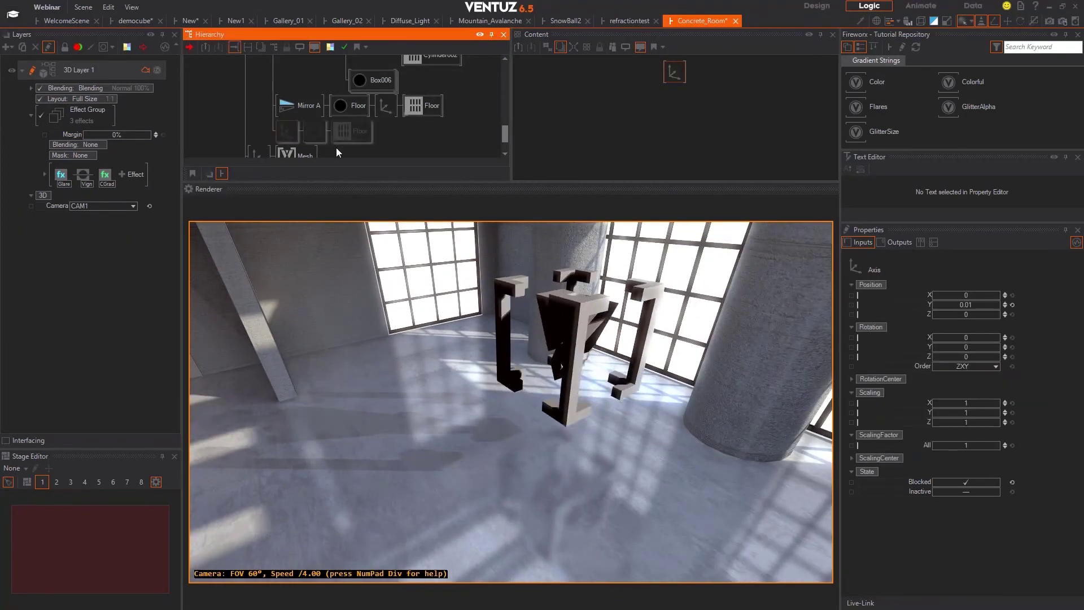
left_click(348, 129)
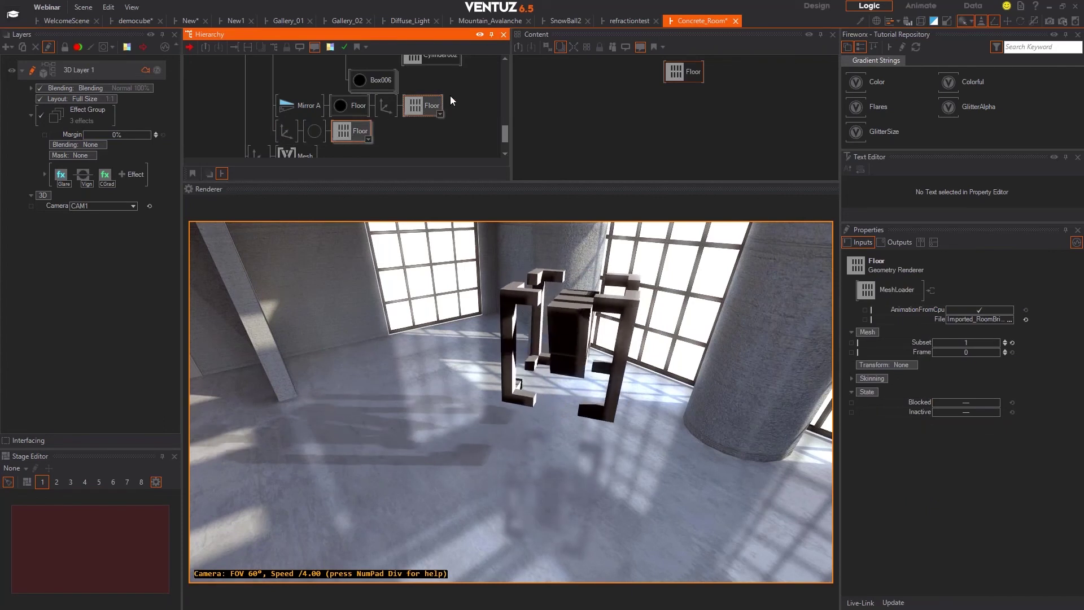
left_click(316, 133)
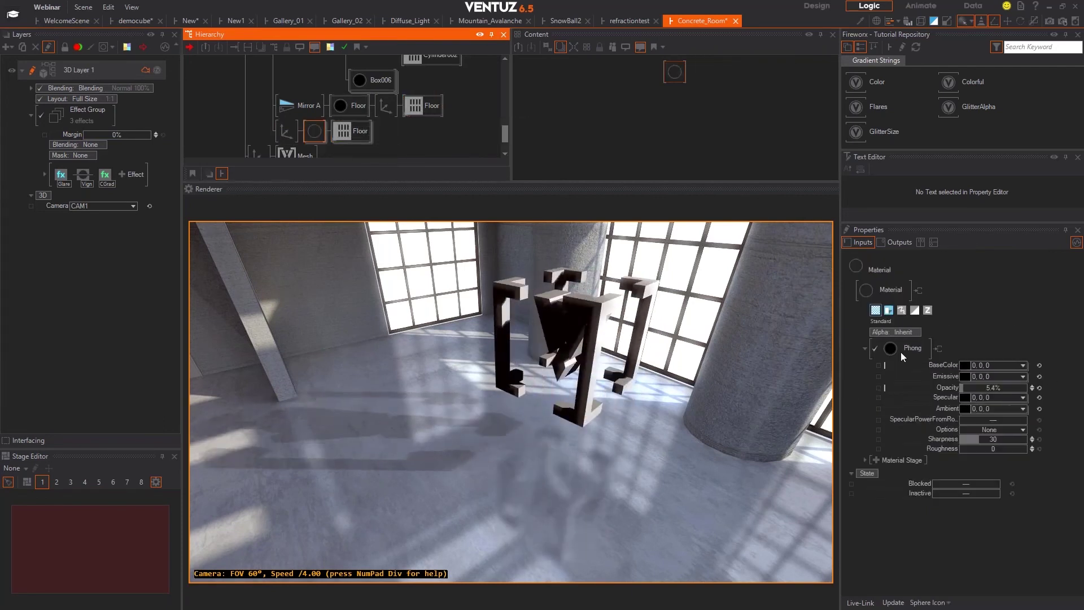
left_click(888, 310)
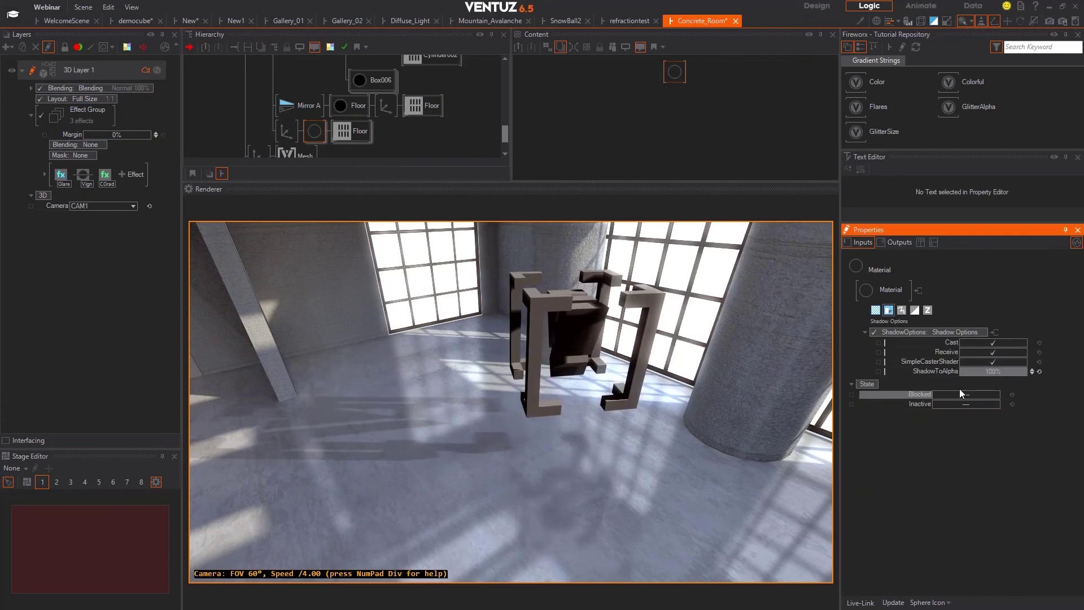
left_click(875, 310)
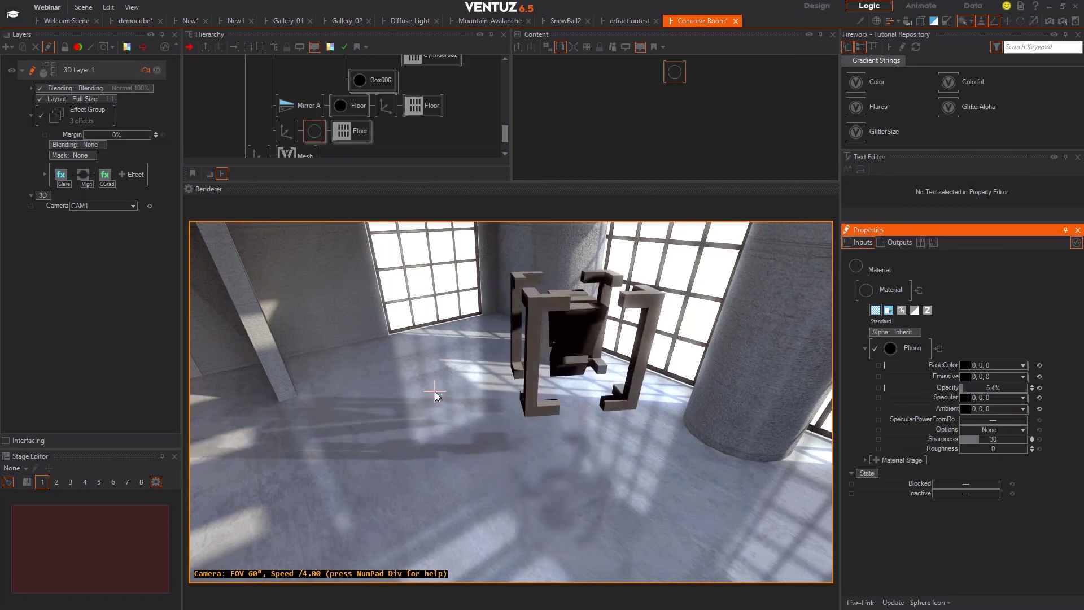
Insert a Point Light into the hierarchy between the Directional light and the Geometry Import node.
right_click_drag(451, 372, 451, 371)
left_click_drag(450, 372, 442, 375)
scroll(245, 137, "up", 10)
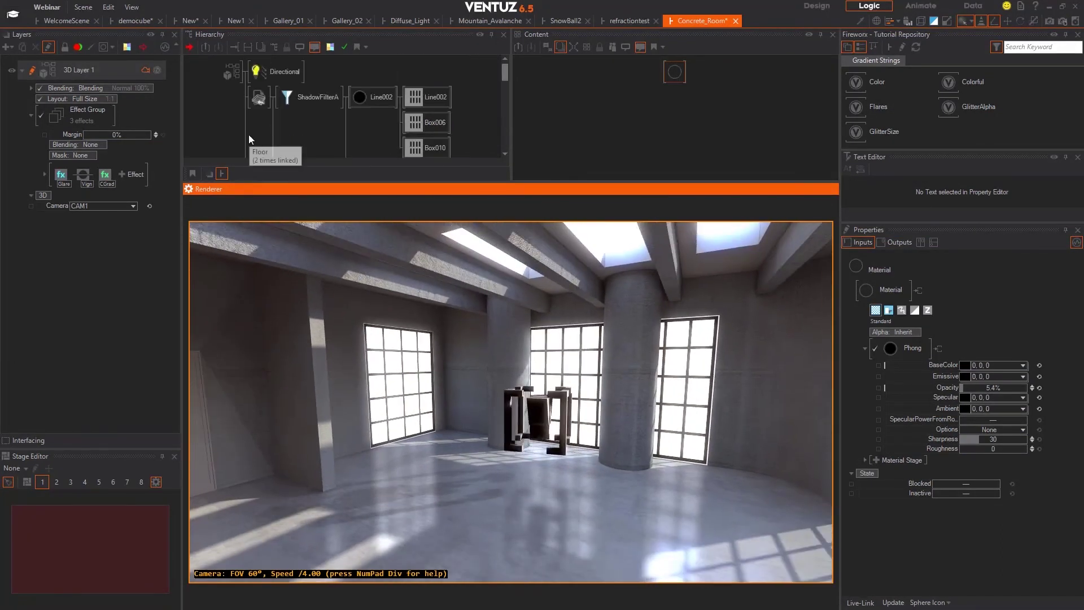
left_click(259, 99)
key("Tab")
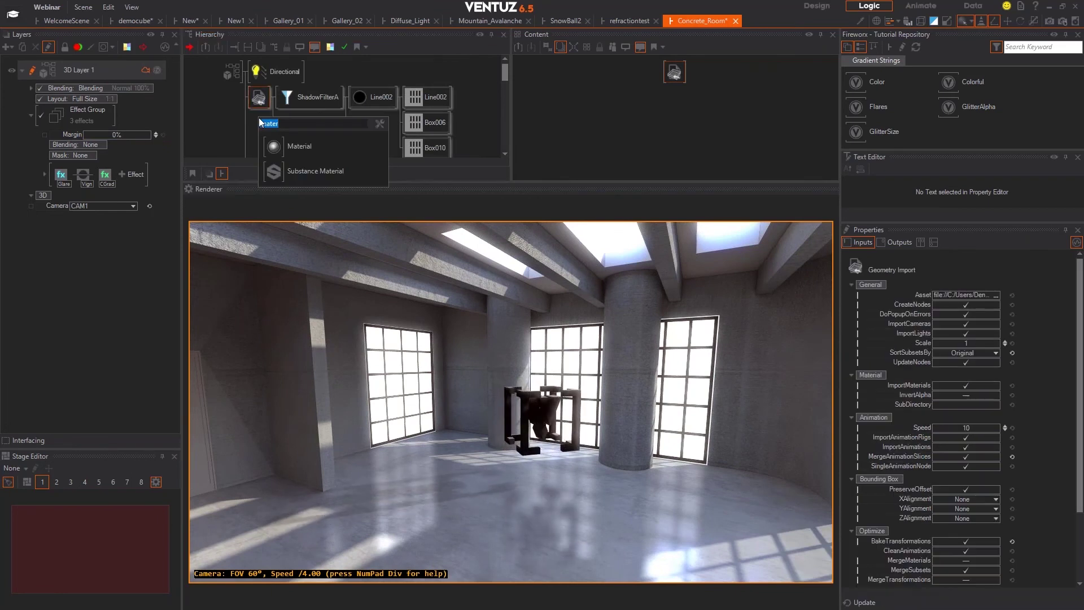
type("point")
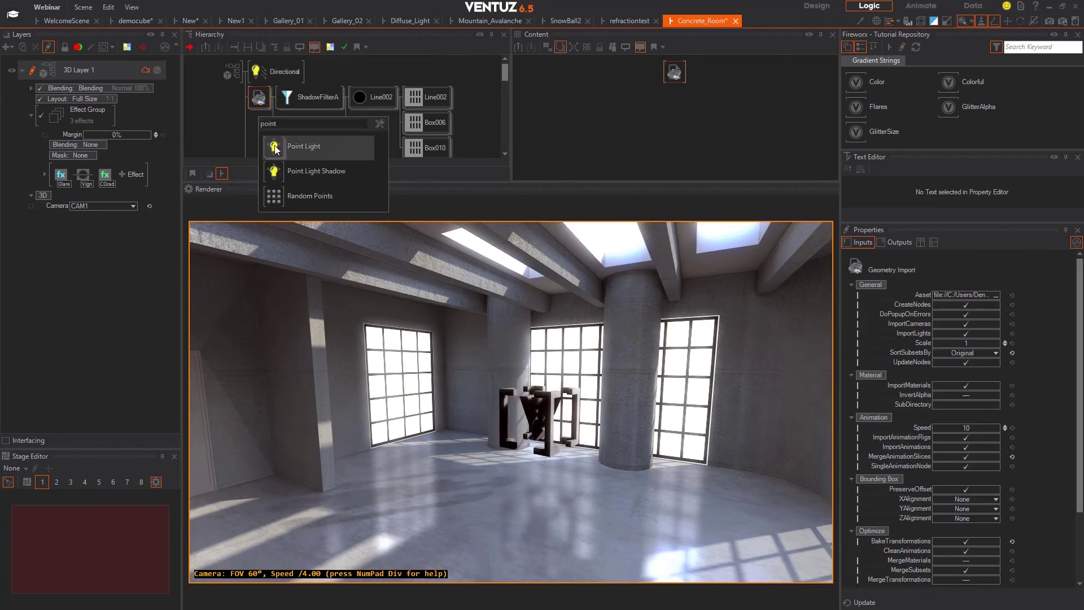
left_click(305, 146)
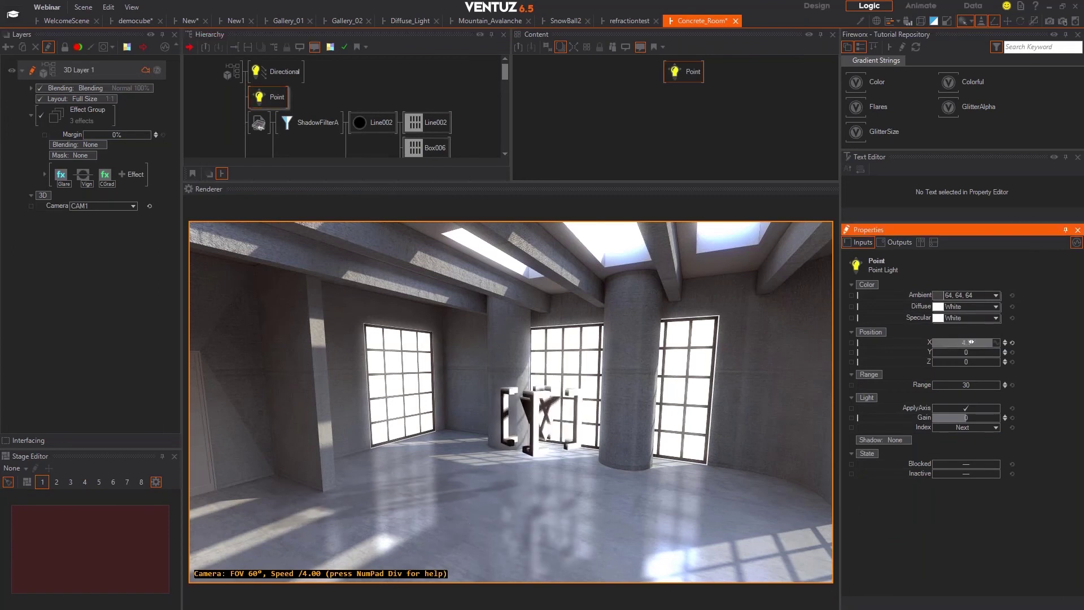
Position the point light at X -3.6, Y 1.1, Z 3.4 and view the wall area around it up close.
mouse_move(954, 352)
left_mouse_down()
mouse_move(989, 362)
mouse_move(936, 343)
mouse_move(945, 361)
left_mouse_up()
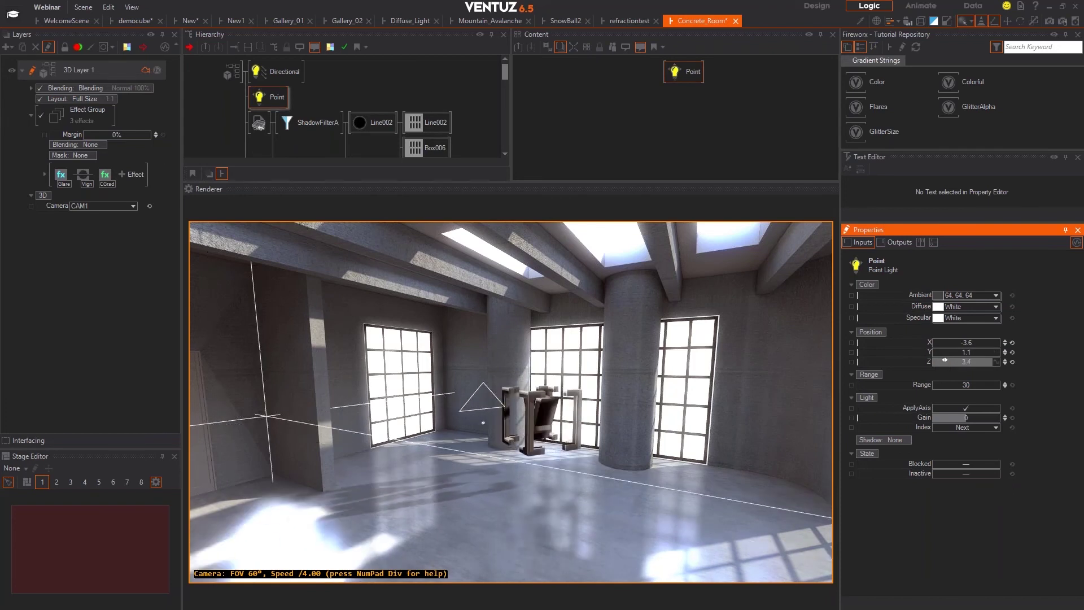
right_click_drag(554, 362, 551, 338)
left_click_drag(551, 337, 551, 338)
Inspect the Line002 wall material's Color (no Light) settings and its base, normal and specular texture stages.
left_click(527, 308)
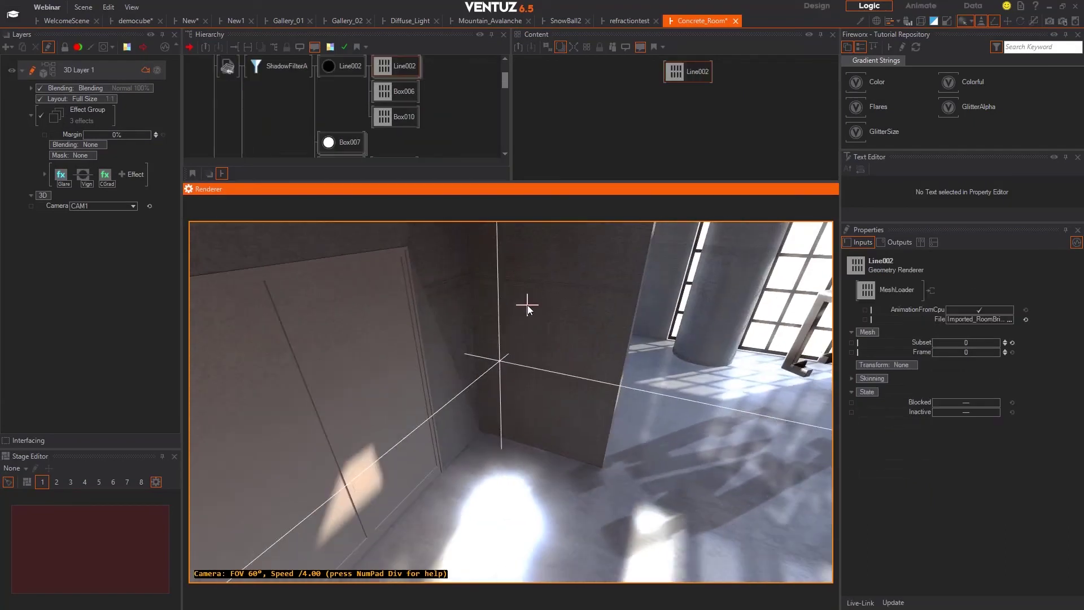
left_click(338, 65)
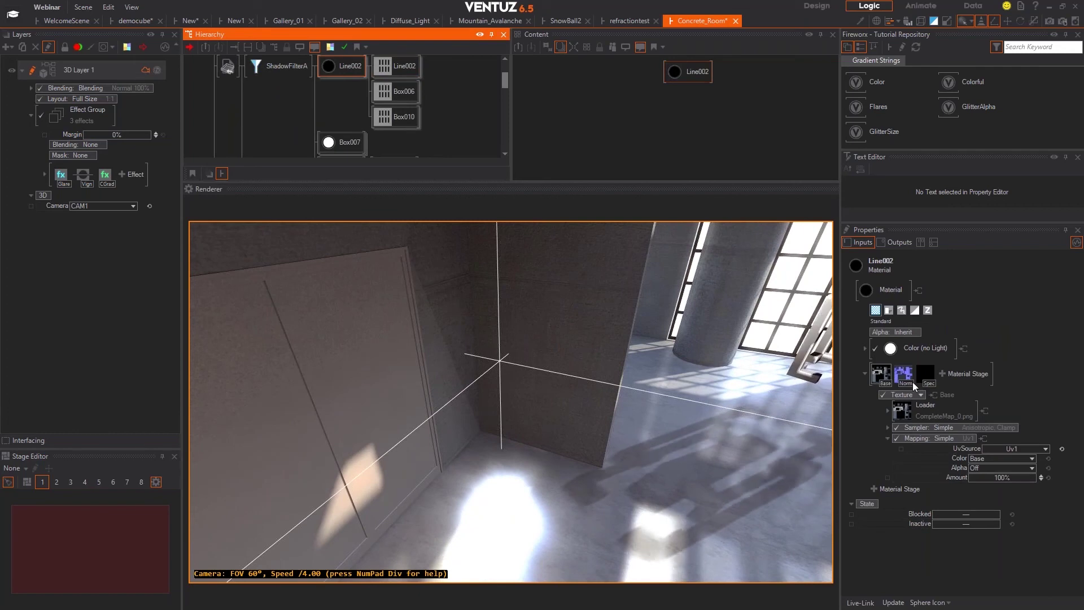
left_click(903, 348)
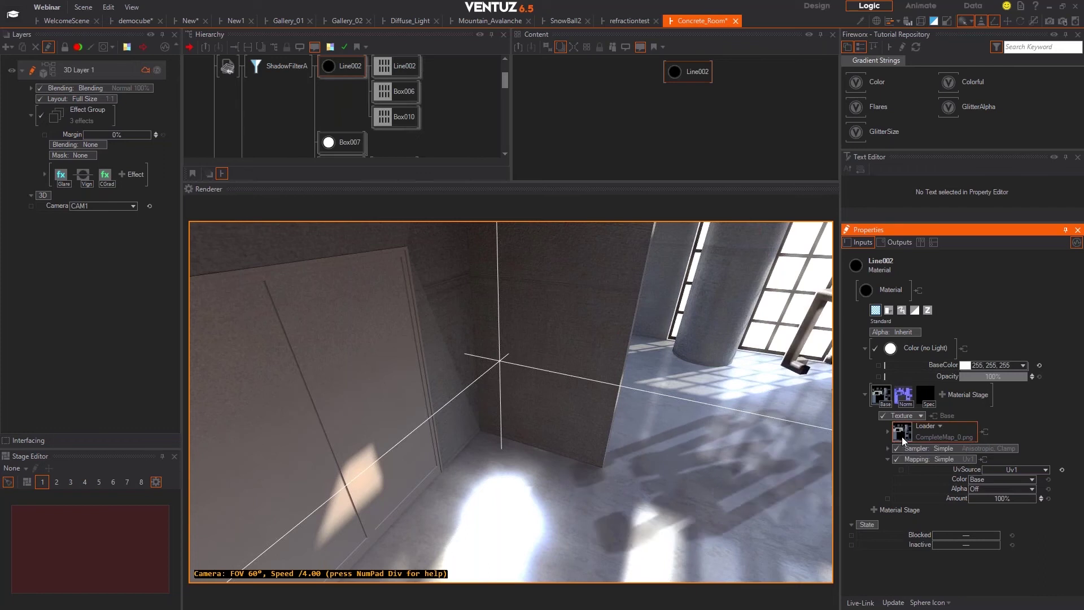
left_click(925, 395)
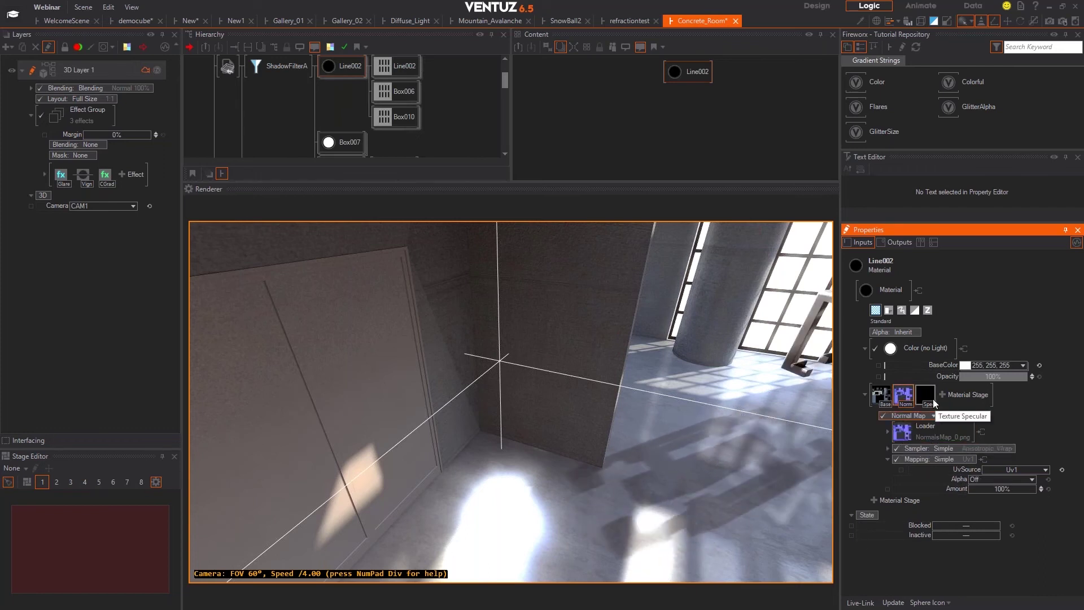
left_click(882, 394)
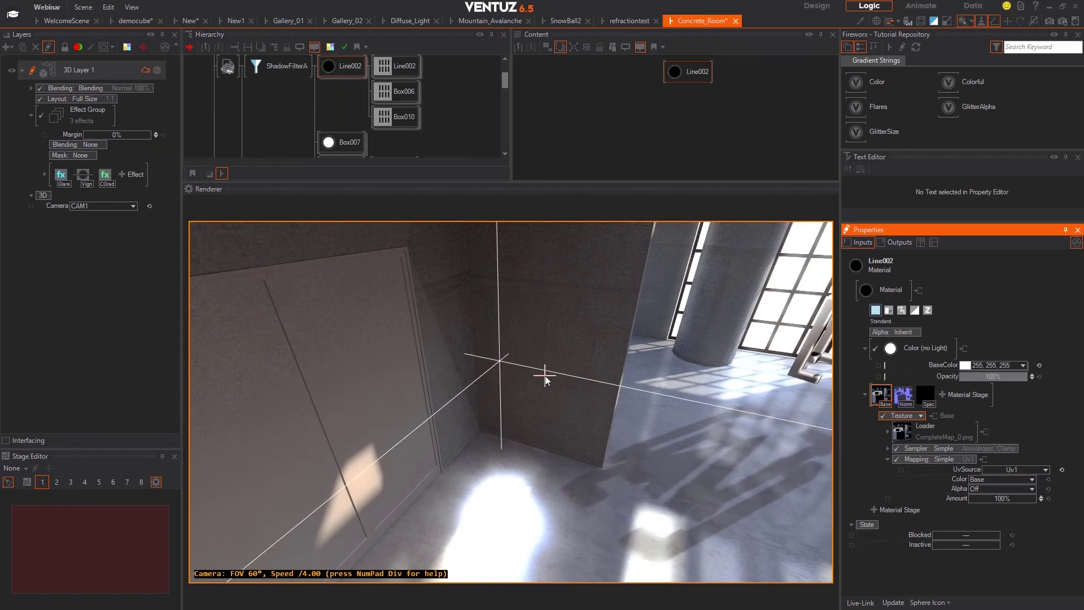
left_click(337, 75)
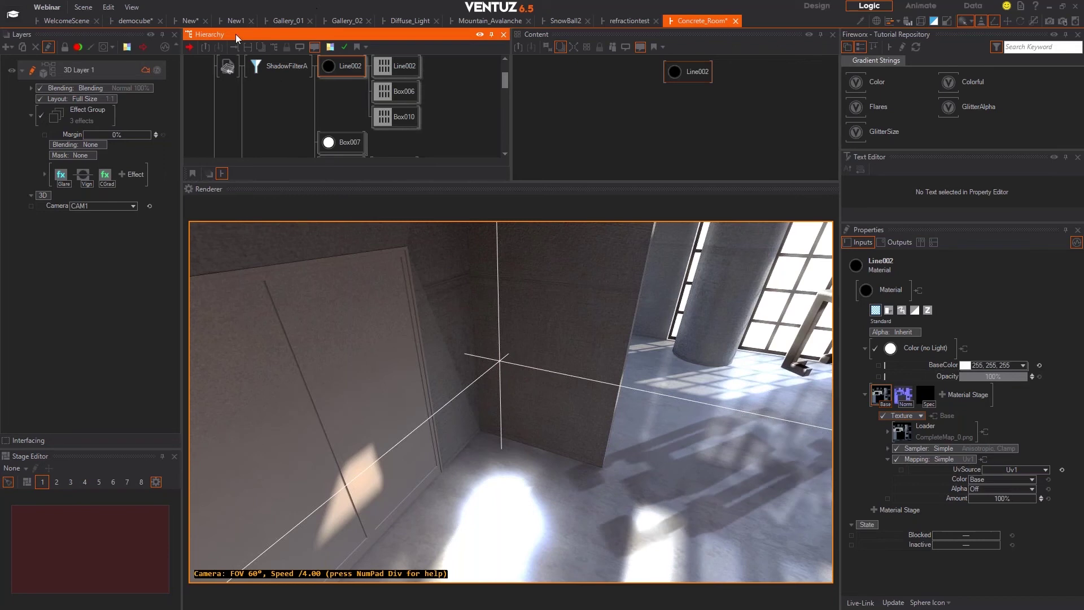
Switch to the Diffuse_Light scene and locate the Raum branch in its hierarchy.
left_click(404, 20)
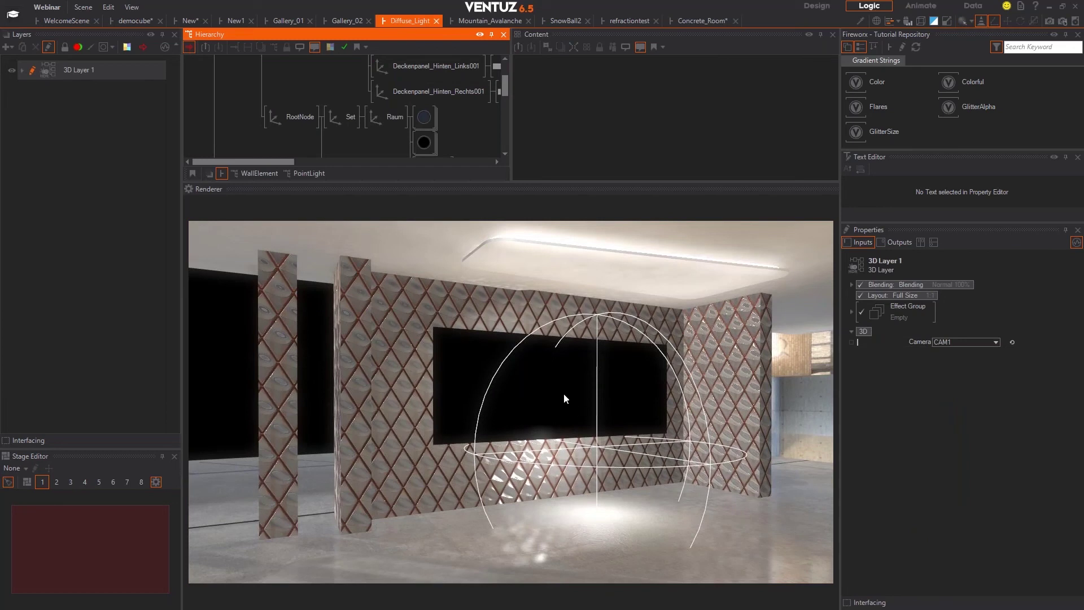
left_click(547, 413)
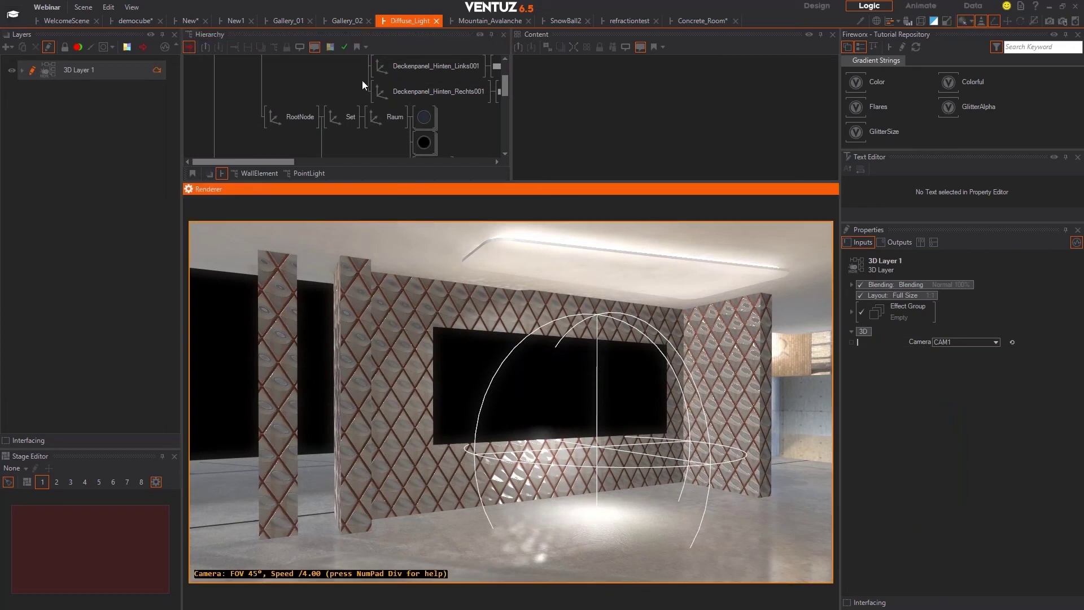
scroll(365, 116, "up", 1)
middle_click_drag(364, 116, 352, 96)
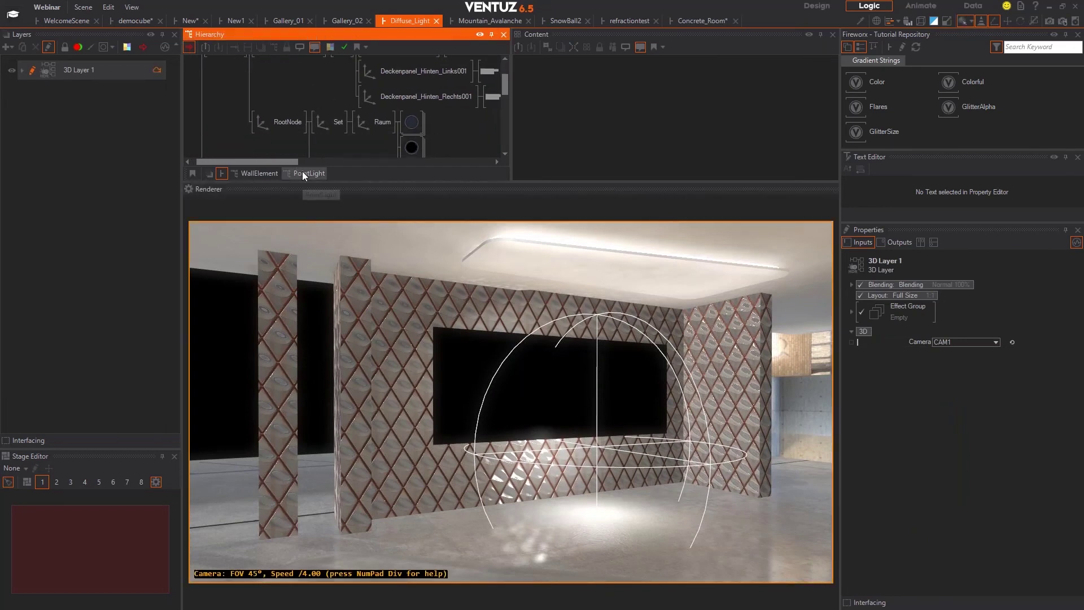
Select the Point light above the SkyBox node, try shifting its position, and undo the change.
left_click(405, 153)
scroll(358, 88, "down", 2)
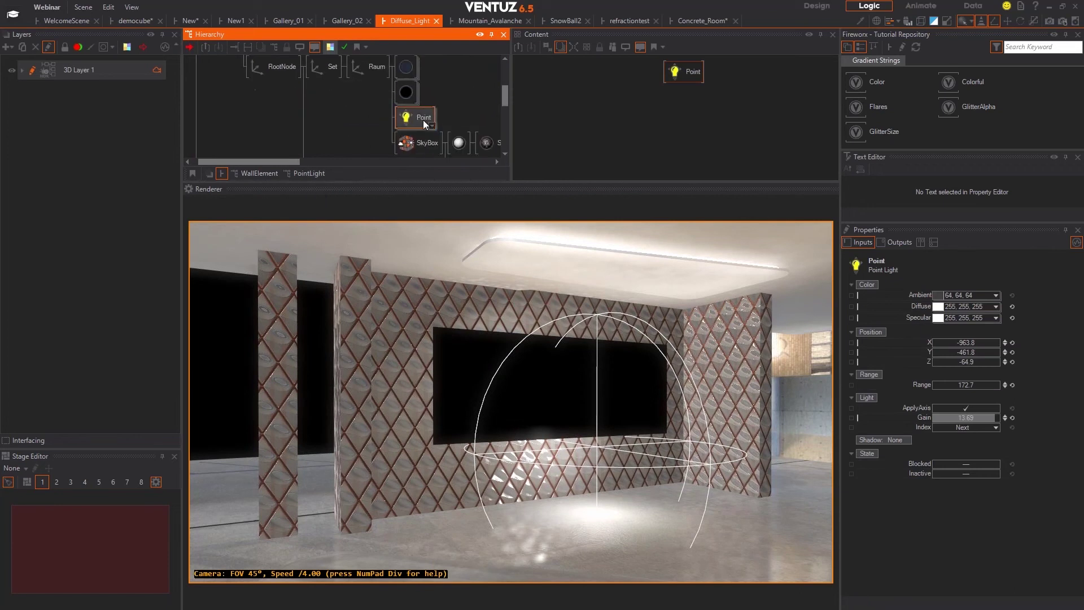
mouse_move(962, 355)
left_mouse_down()
mouse_move(1000, 356)
mouse_move(932, 356)
mouse_move(999, 354)
mouse_move(933, 349)
mouse_move(953, 349)
left_mouse_up()
key("ctrl+z")
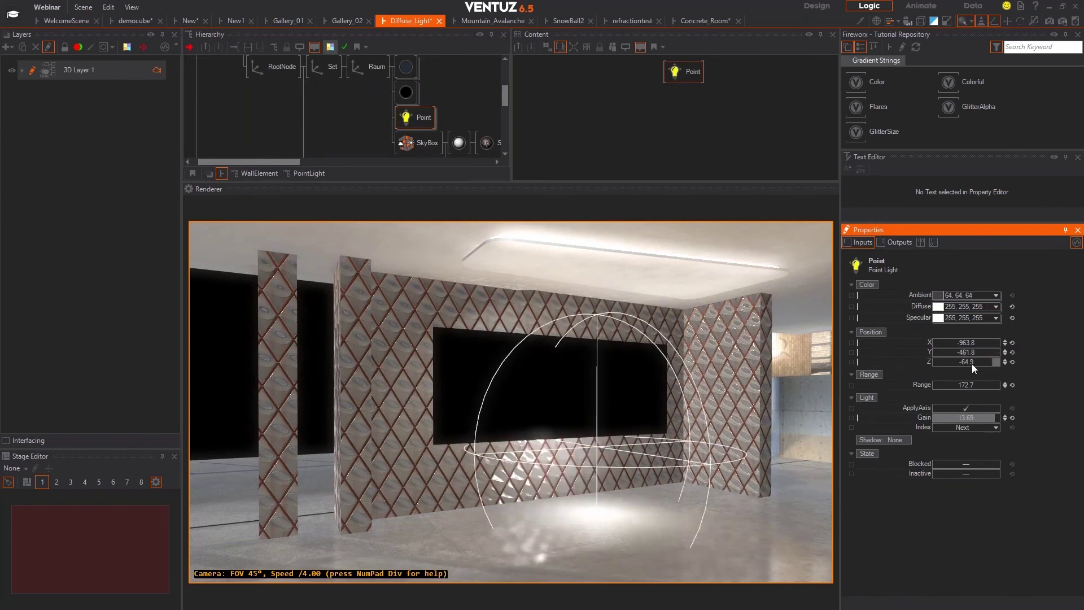
Deactivate the first Substance material following the SkyBox so the walls lose their diamond pattern.
left_click_drag(377, 133, 206, 114)
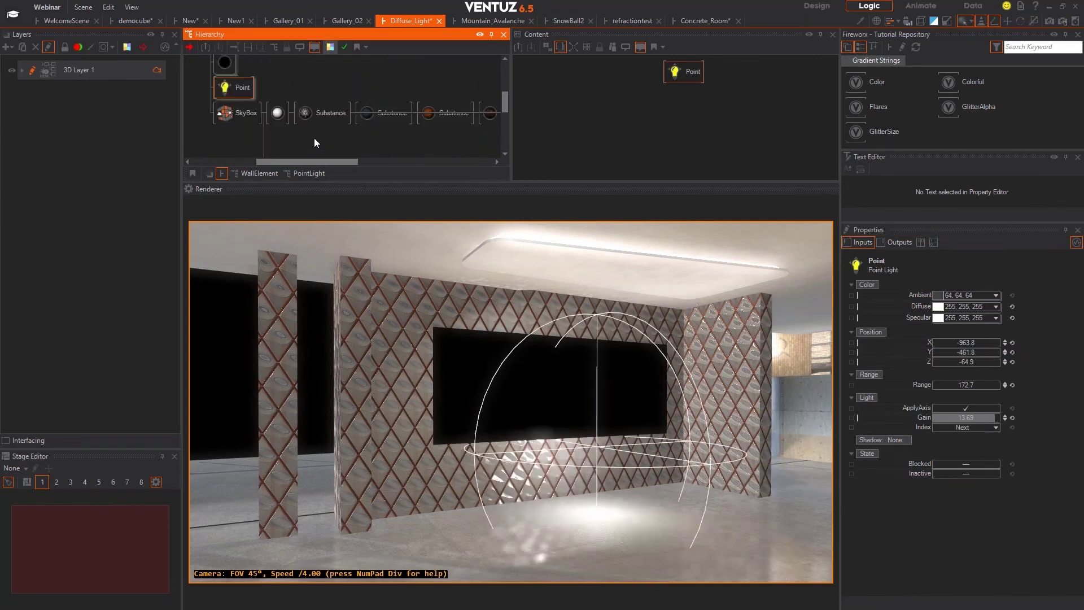
left_click(278, 114)
left_click(310, 114)
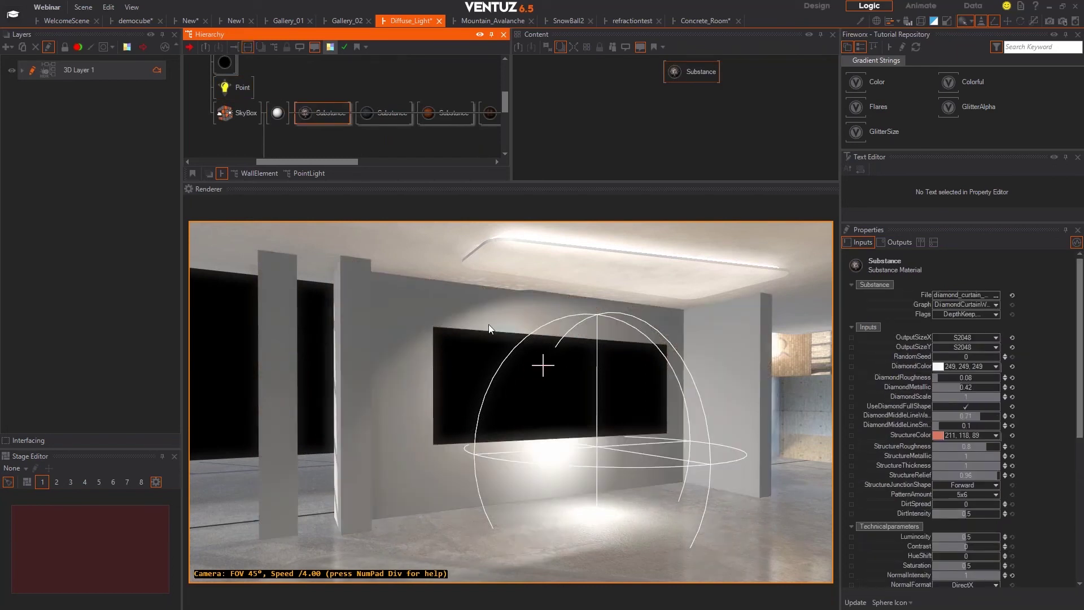
Set the Point light above the SkyBox node to inactive.
left_click_drag(394, 140, 256, 123)
left_click_drag(378, 123, 290, 115)
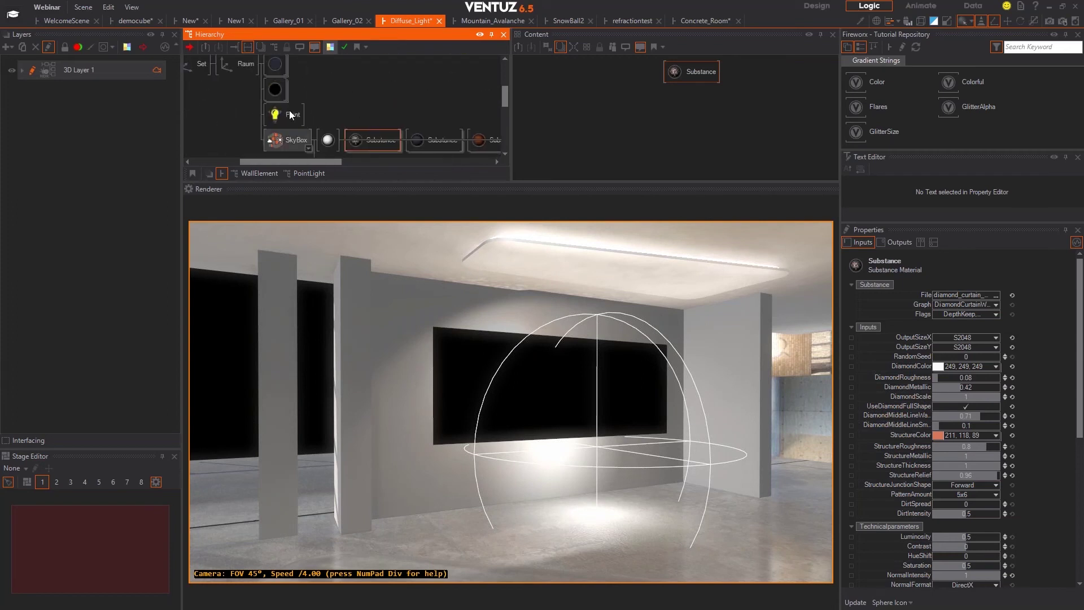
left_click(290, 115)
key("i")
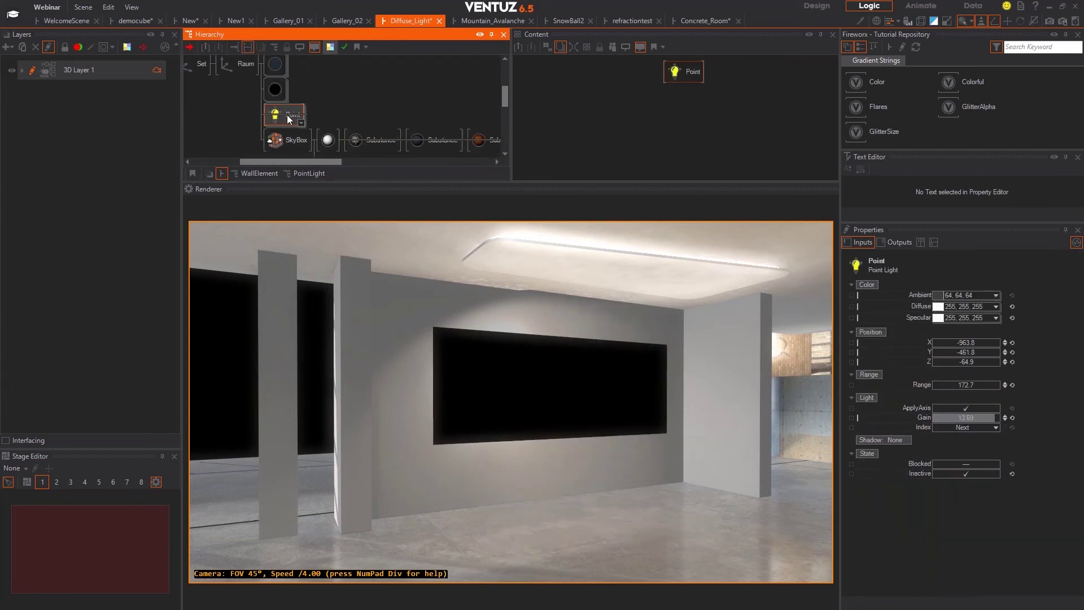
Examine the SkyBox's specular texture settings, then locate the linked RenderCubemap A node and its Cube2 child.
left_click(289, 144)
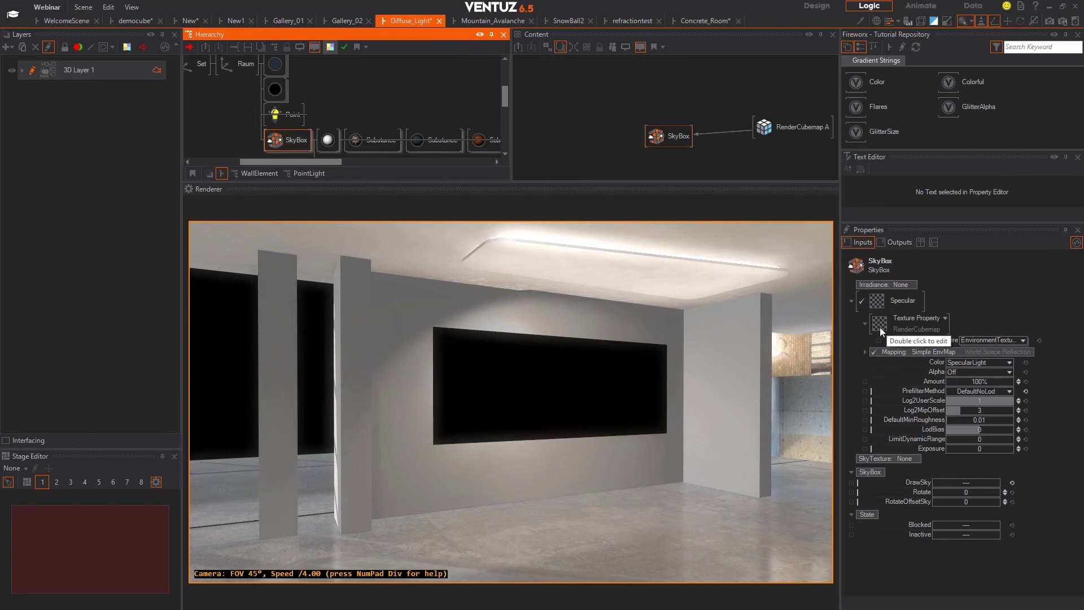
scroll(384, 132, "down", 3)
scroll(384, 128, "down", 1)
middle_click_drag(286, 128, 388, 127)
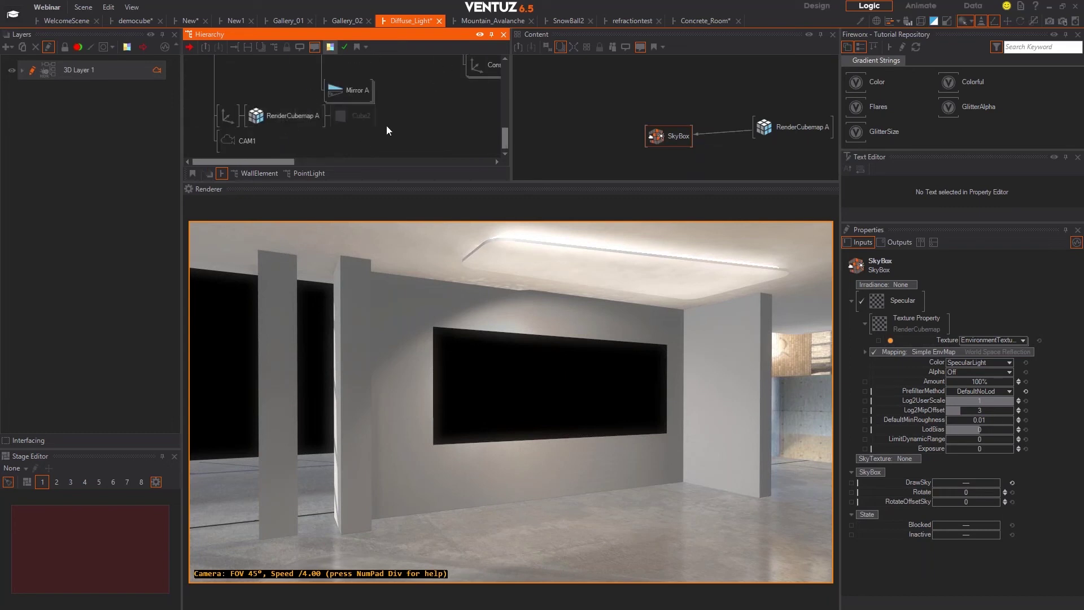
left_click(266, 116)
left_click(347, 117)
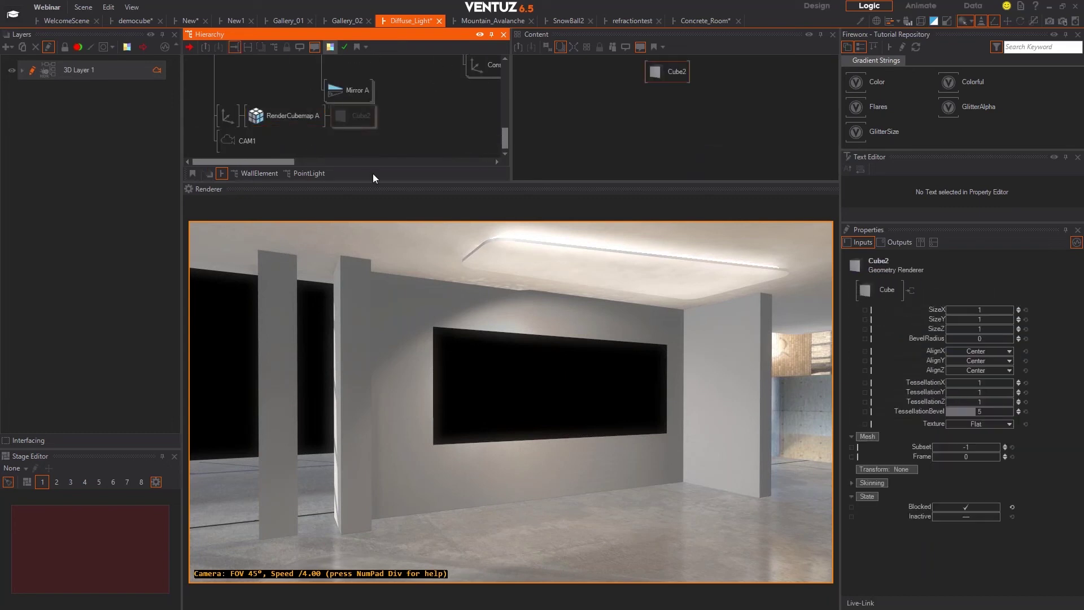
Compare the scene with Cube2 unblocked and blocked again, and review the RenderCubemap A settings.
right_click_drag(500, 404, 499, 404)
left_click_drag(499, 405, 499, 405)
left_click(282, 116)
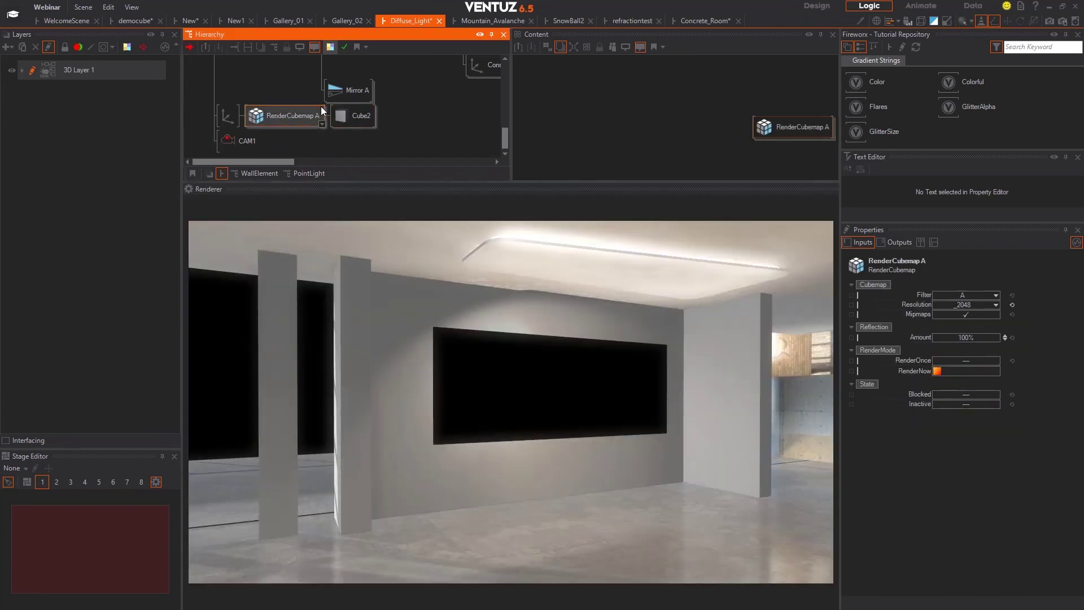
left_click(347, 117)
left_click(285, 120)
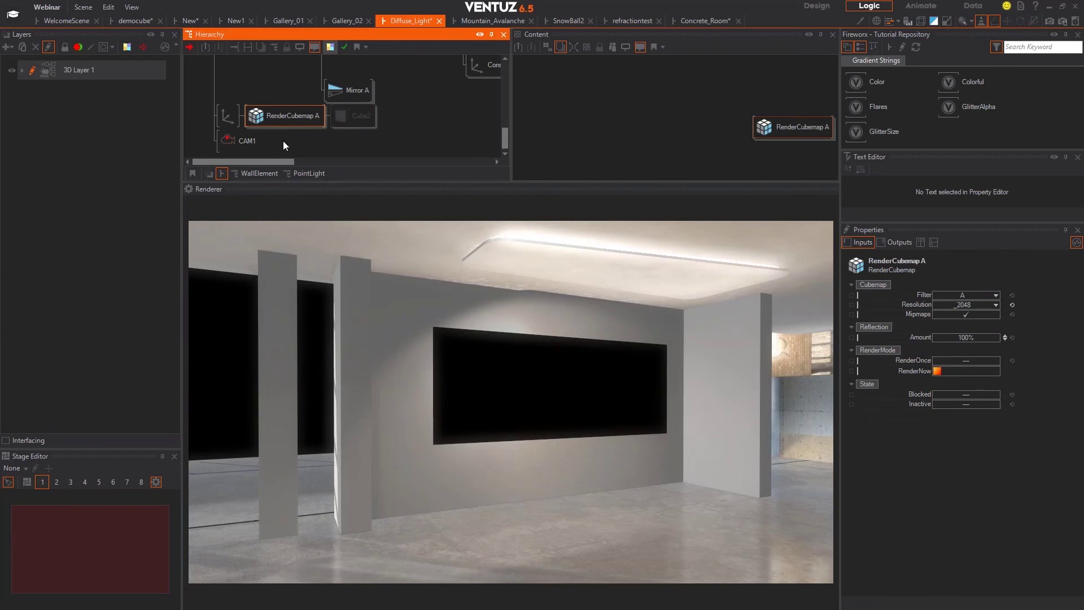
Return to the SkyBox node and arrange it and the linked RenderCubemap A side by side in the content graph.
scroll(300, 156, "up", 3)
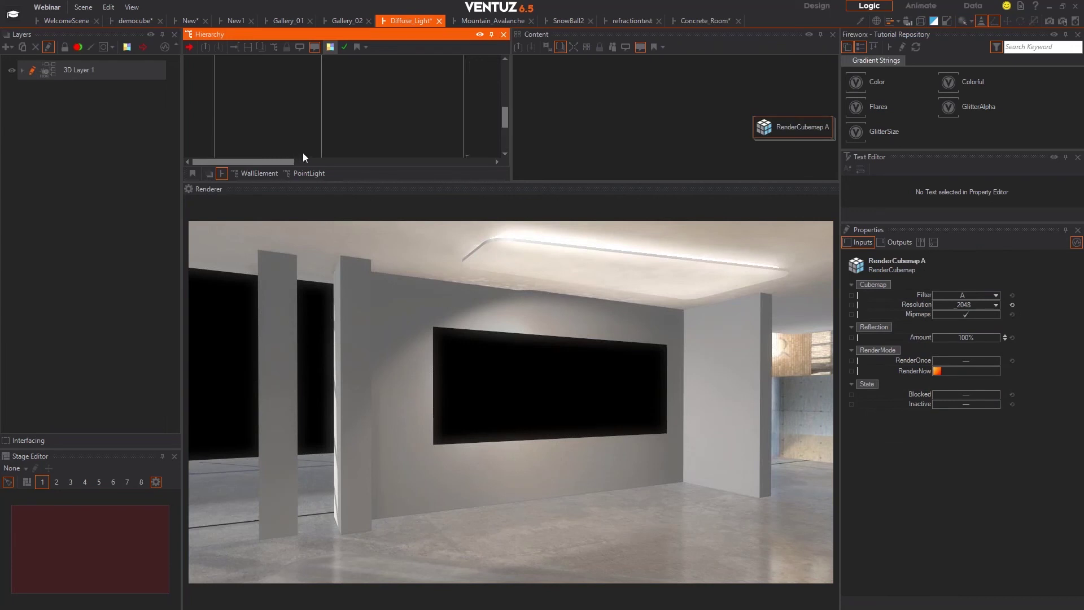
scroll(301, 154, "down", 1)
scroll(306, 153, "up", 5)
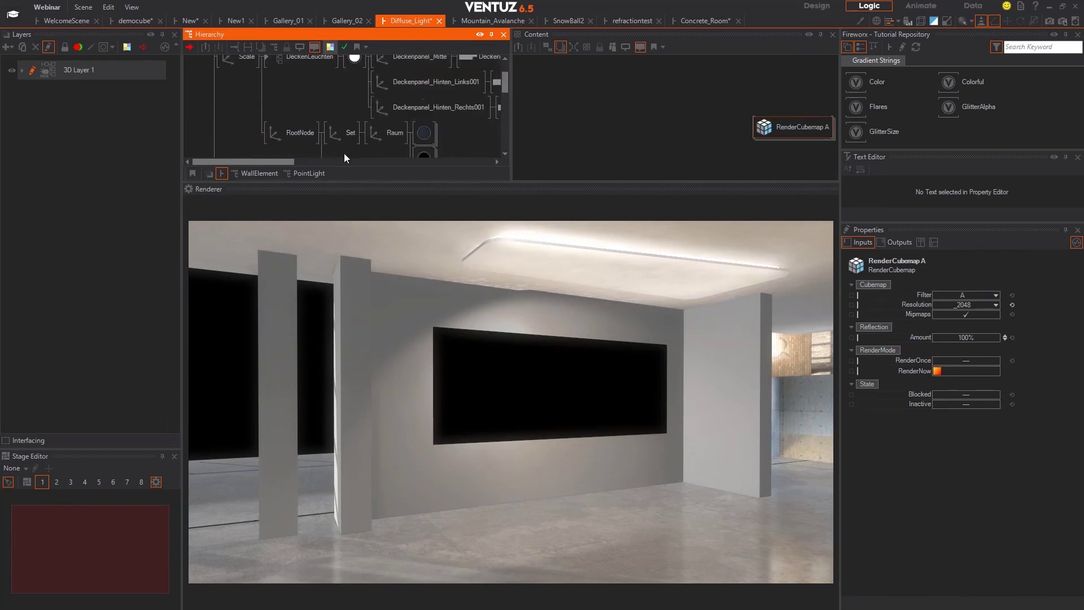
left_click(419, 113)
middle_click_drag(387, 137, 297, 117)
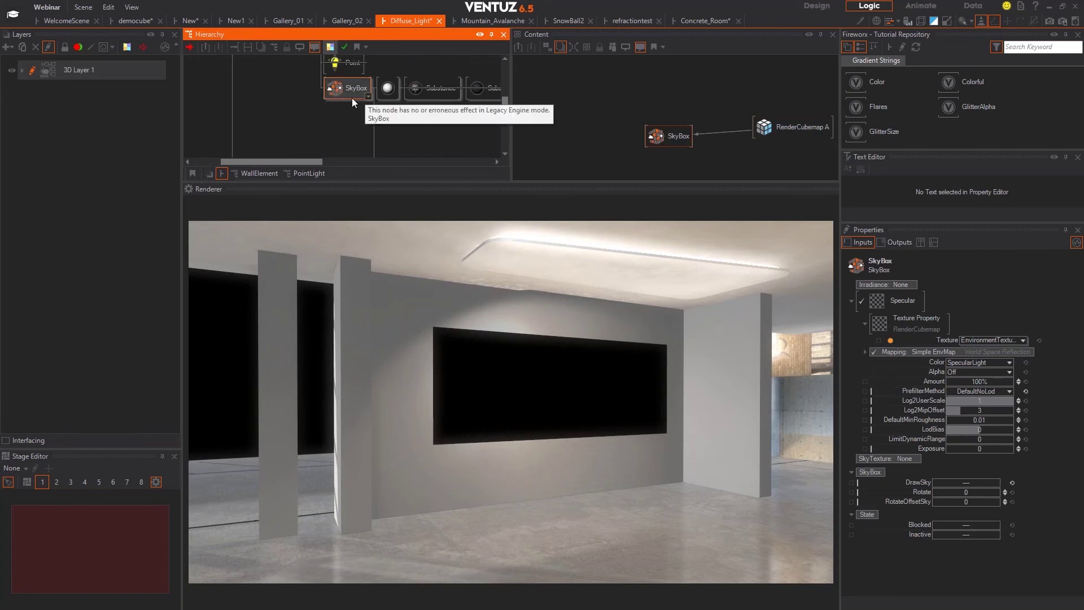
left_click_drag(671, 143, 641, 124)
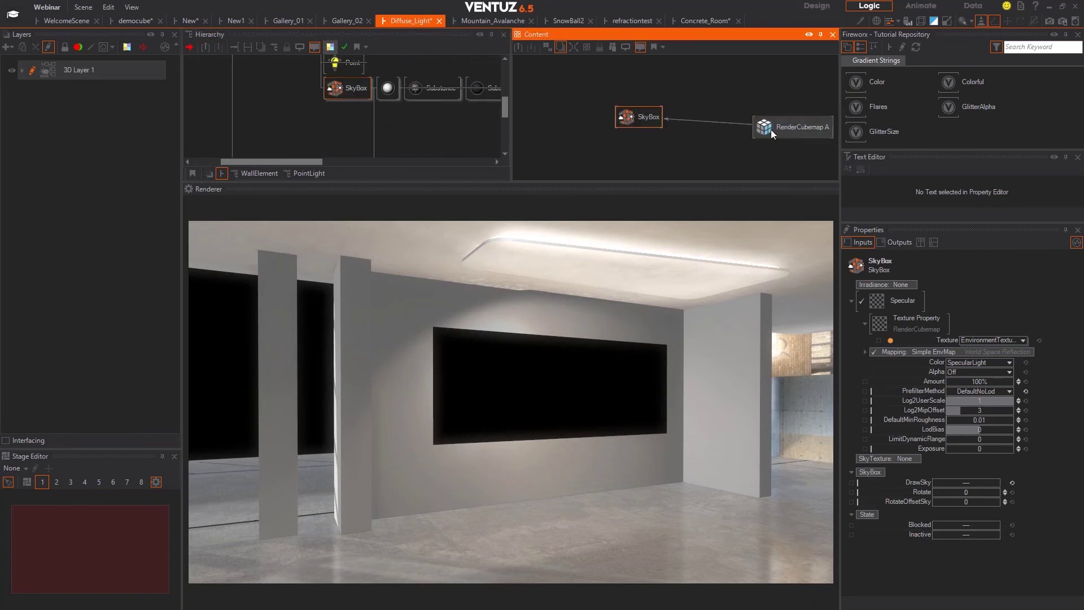
left_click_drag(771, 129, 705, 120)
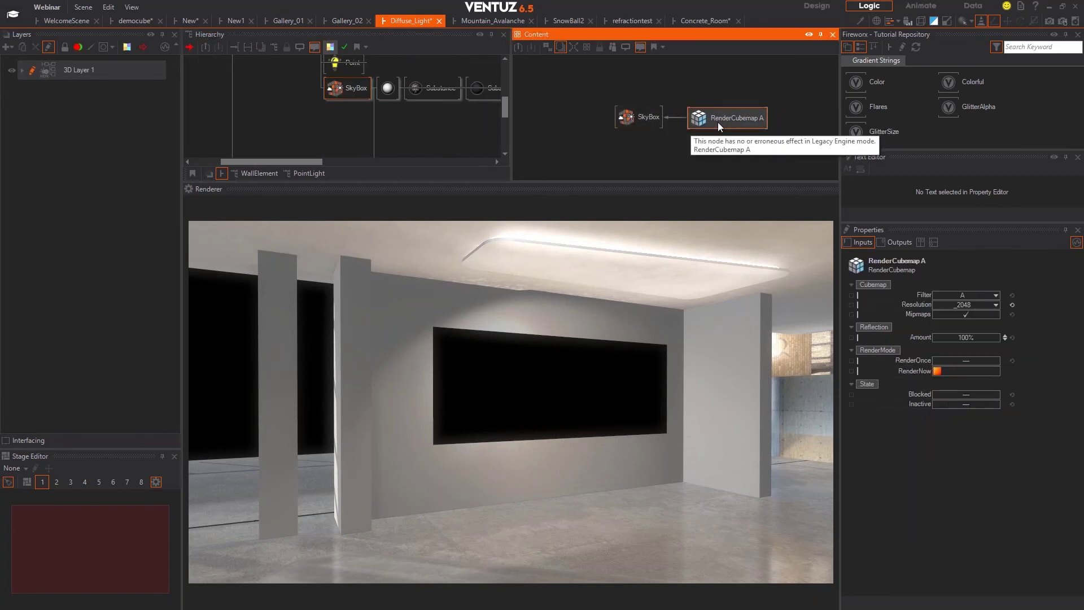
Review the wall material's Phong settings alongside the SkyBox node's specular settings.
middle_click_drag(384, 110, 332, 100)
left_click(334, 77)
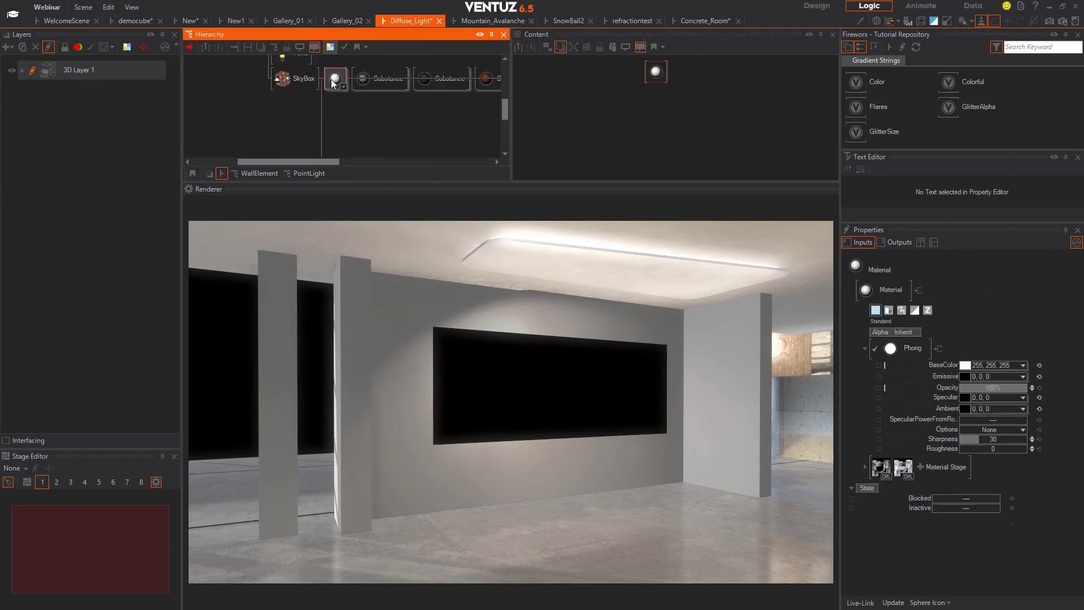
left_click(291, 75)
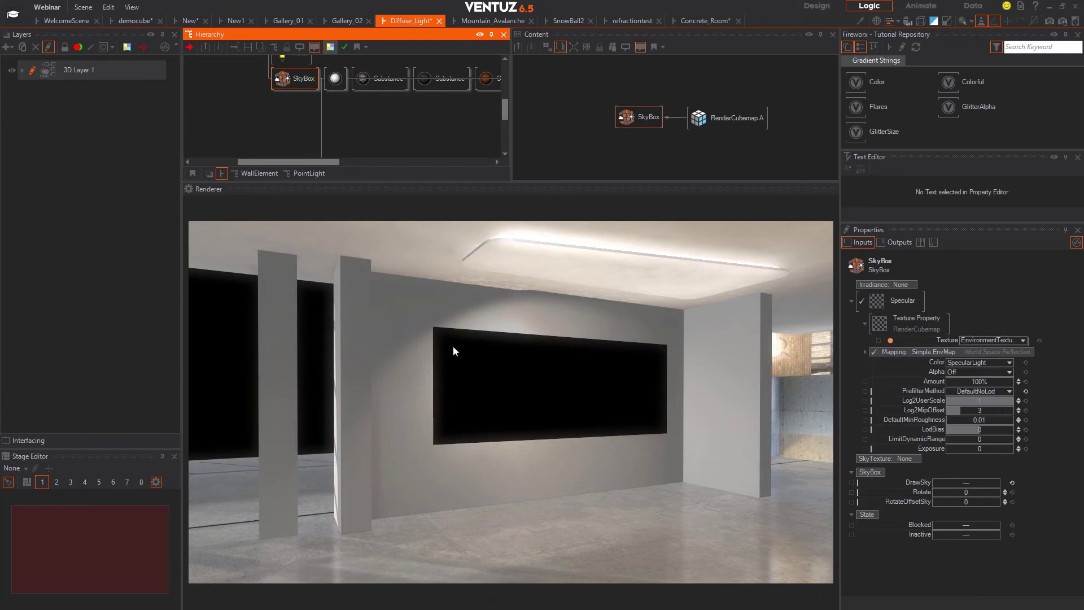
left_click(334, 82)
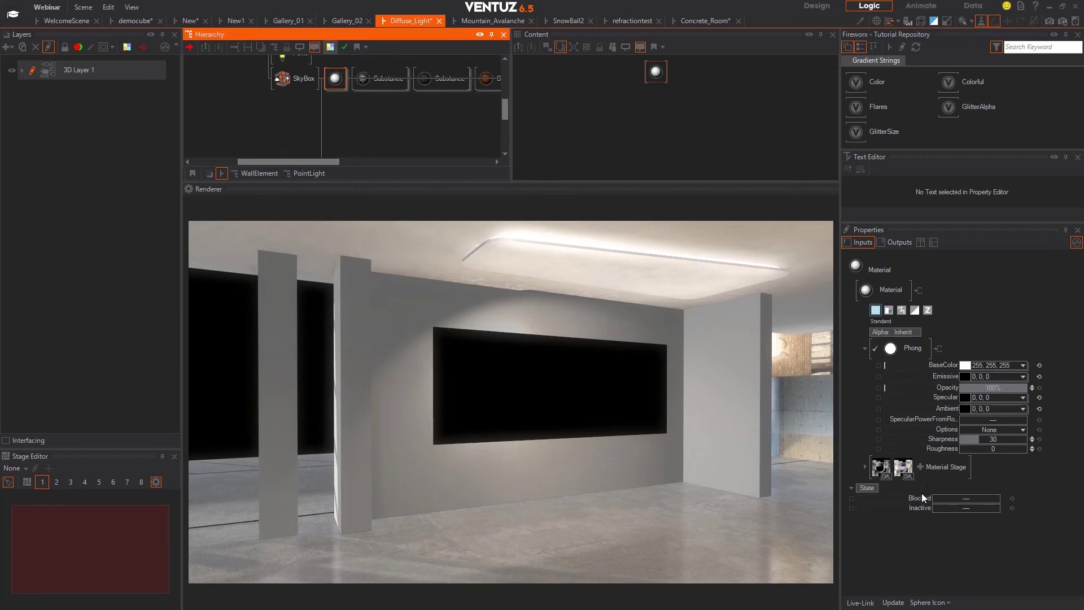
Compare the walls with the ShadowsMap and LightingMap texture stages each switched off in turn, restoring both.
left_click(899, 472)
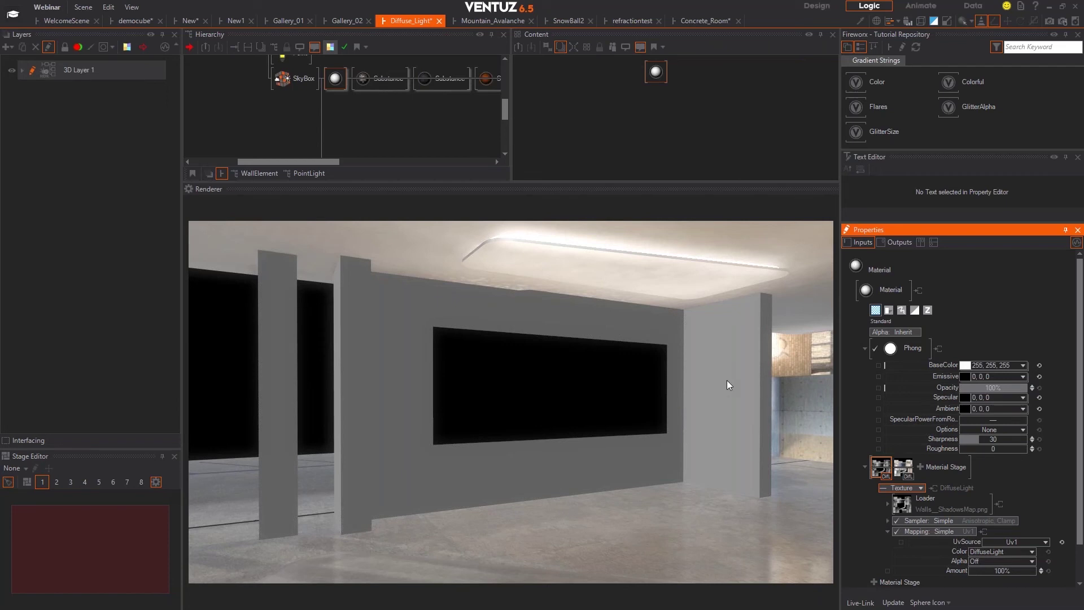
scroll(997, 476, "down", 2)
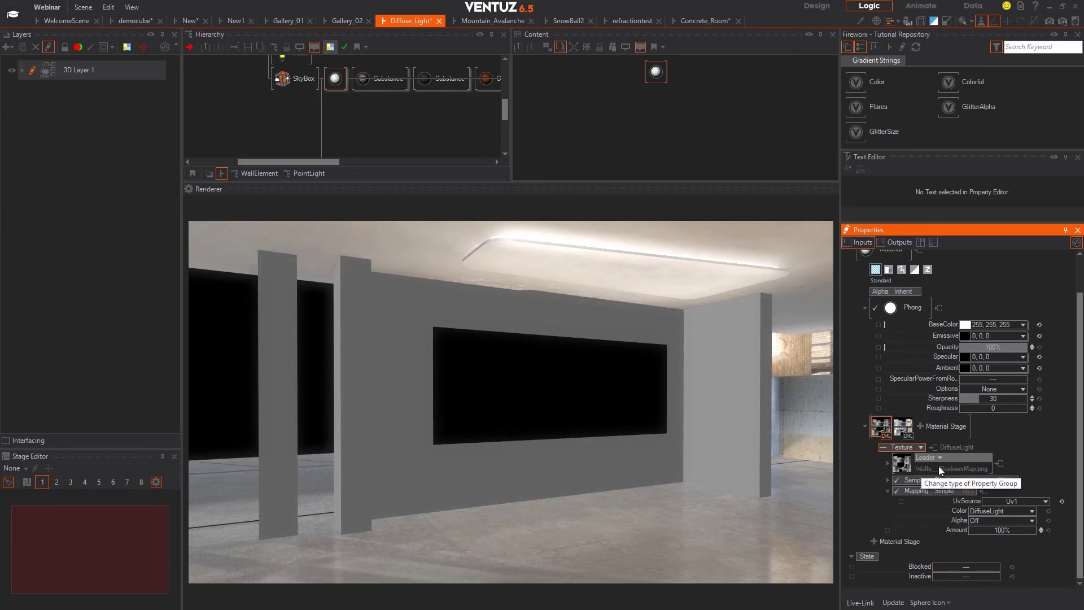
left_click(883, 447)
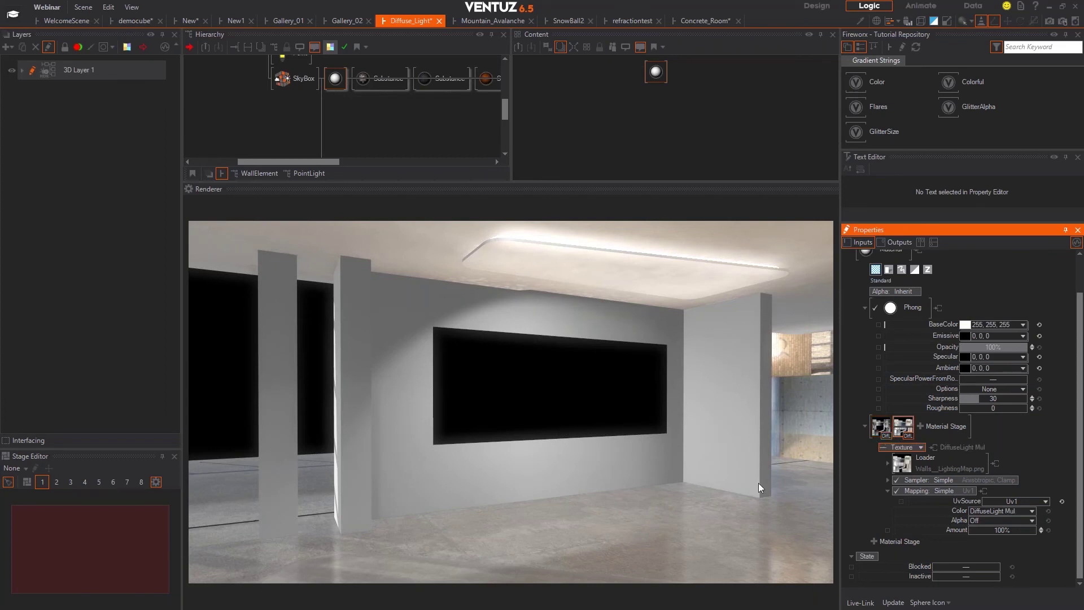
key("ctrl+y")
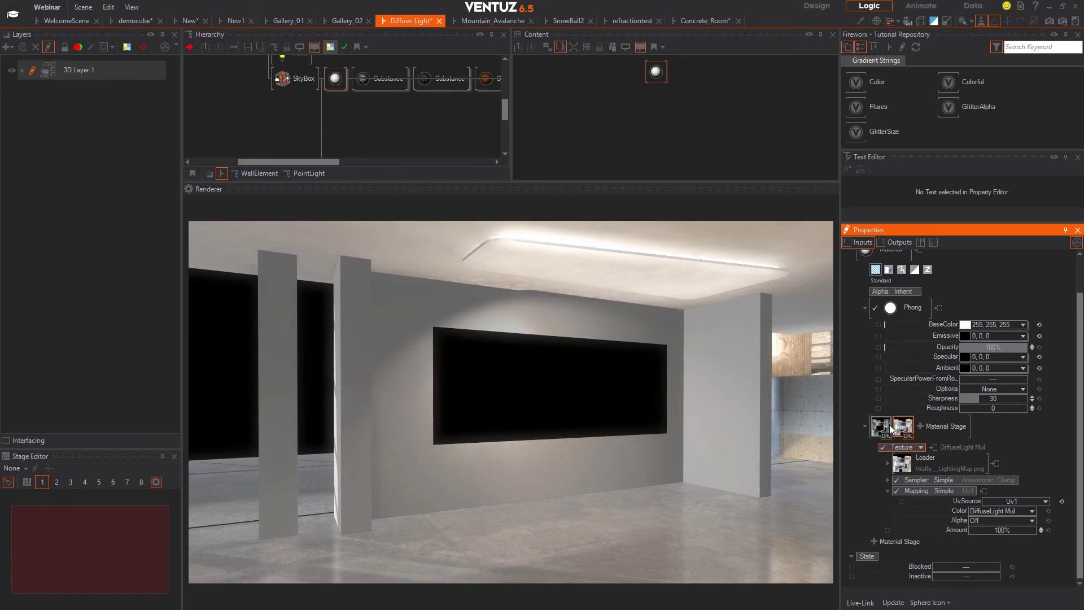
Check the color Target options of the wall material's ShadowsMap texture stage without changing the DiffuseLight target.
left_click(1032, 511)
mouse_move(1001, 522)
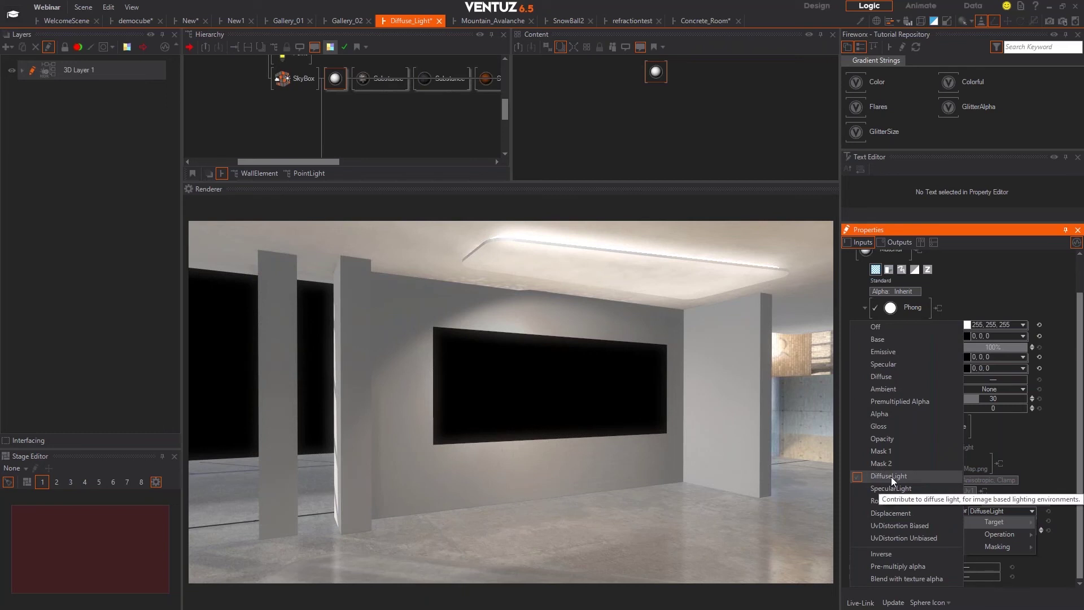
left_click(1005, 422)
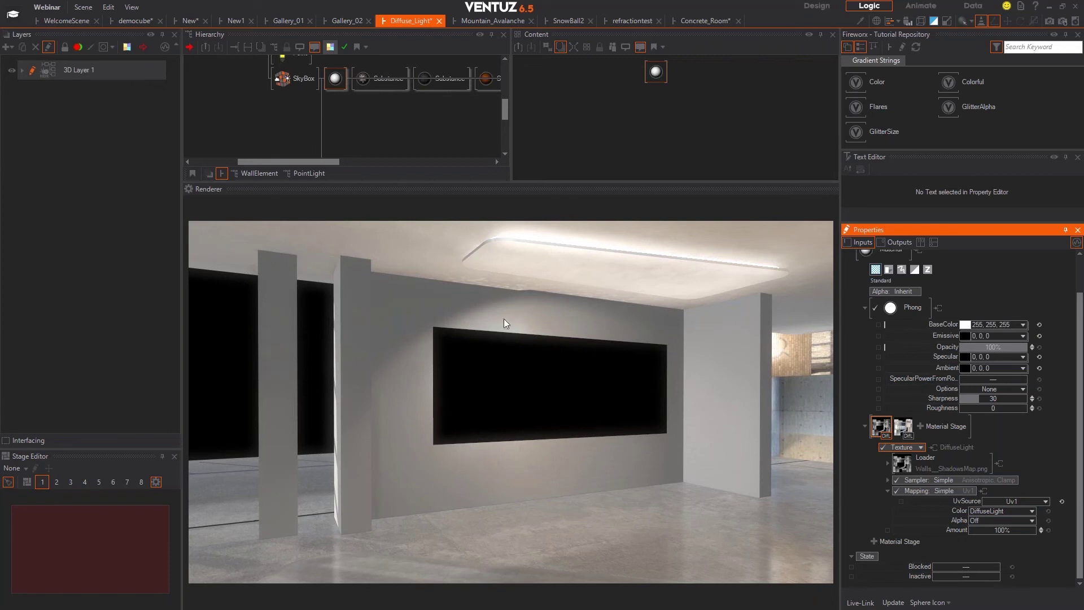
Open the local help article with the detailed description of the Material node for the wall material.
left_click(335, 79)
key("F1")
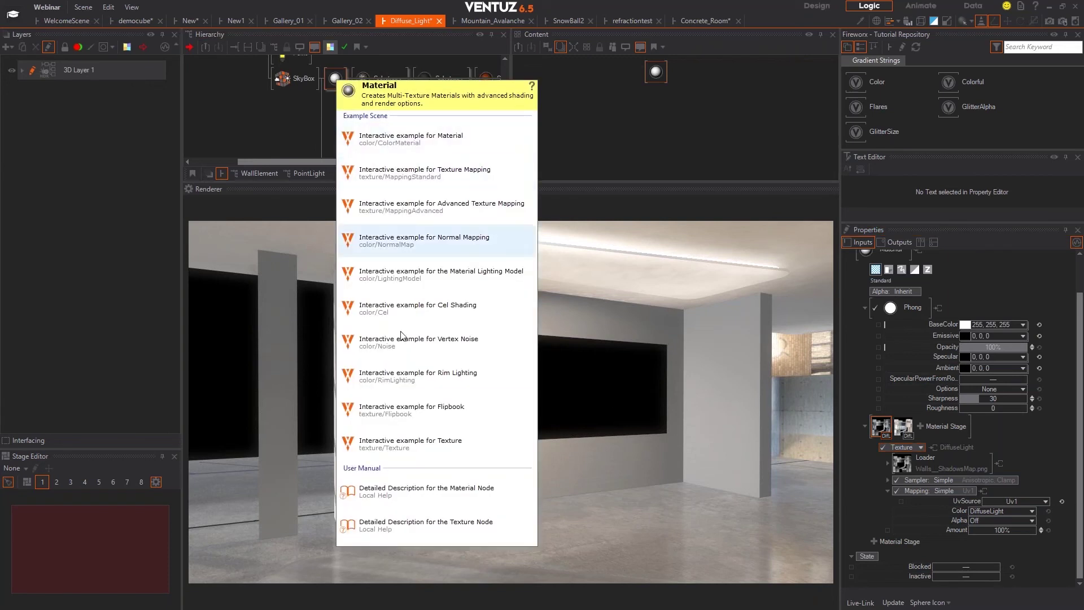
left_click(402, 493)
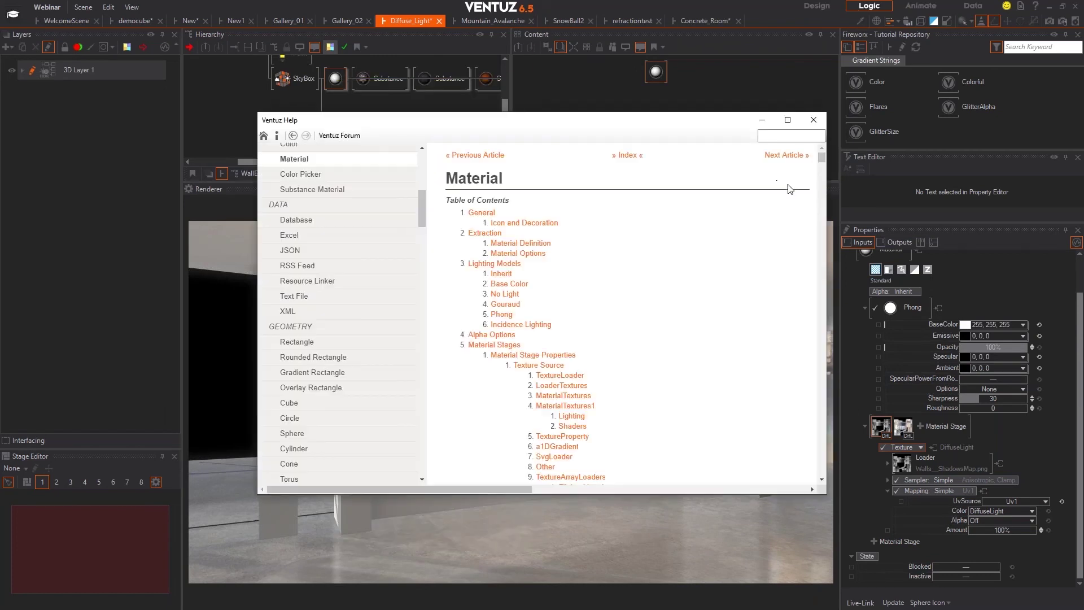
Maximize the help window and examine how Diffuse, Specular and Ambient Light combine with textures in the Material combination Diagram.
left_click_drag(822, 161, 832, 480)
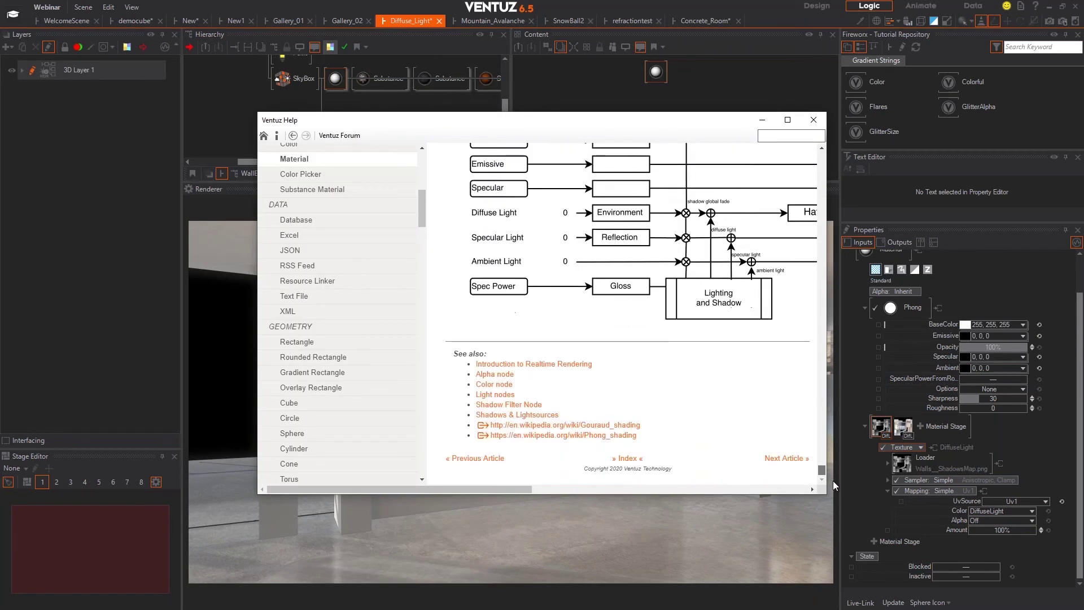
double_click(637, 128)
scroll(435, 241, "up", 5)
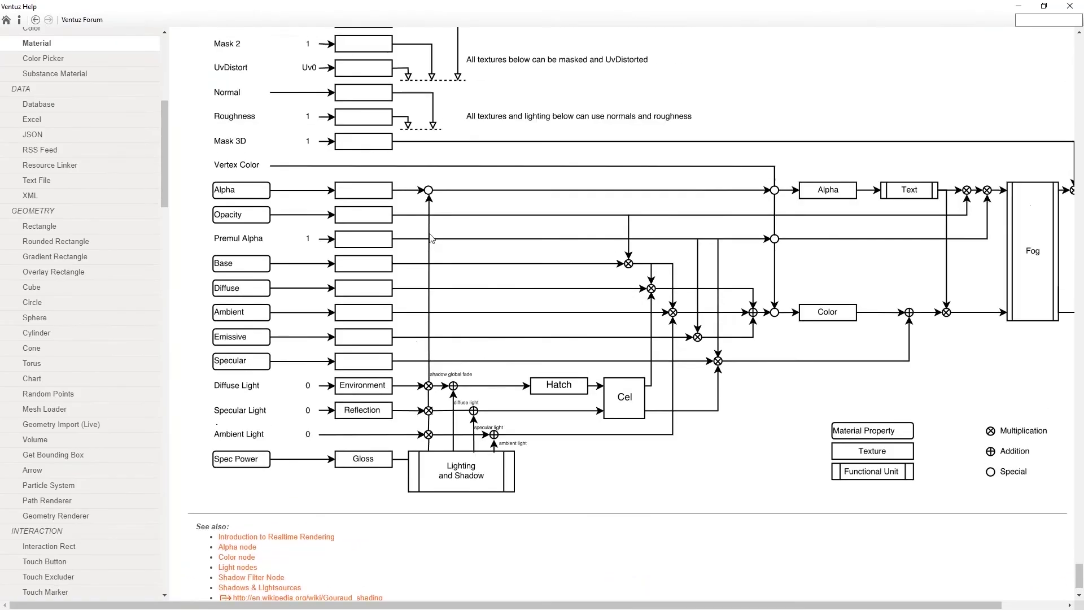
scroll(434, 241, "up", 2)
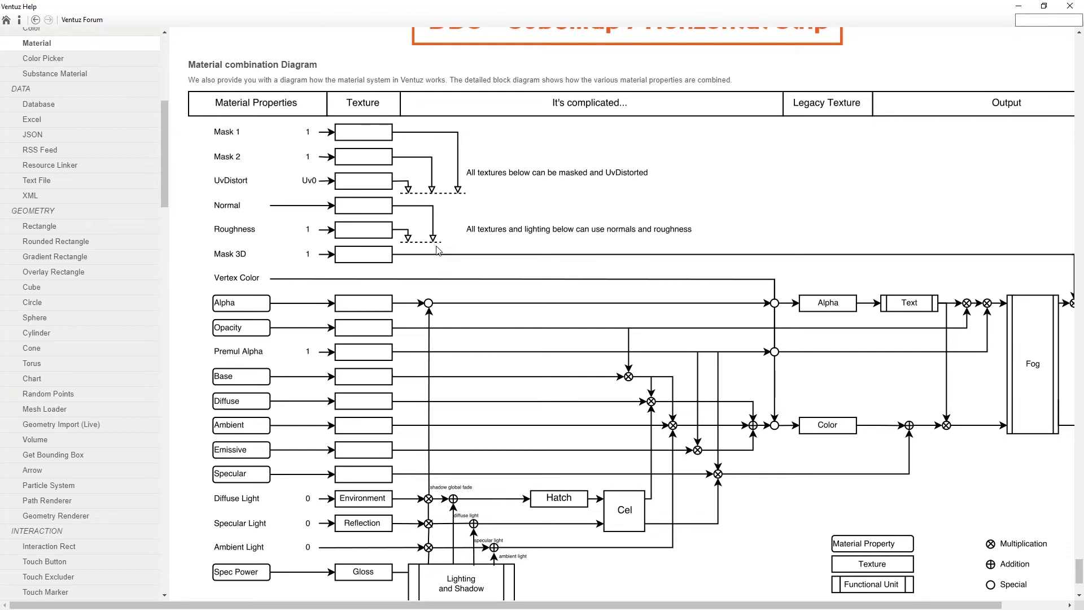
scroll(495, 308, "up", 5)
scroll(621, 367, "down", 5)
scroll(667, 495, "down", 2)
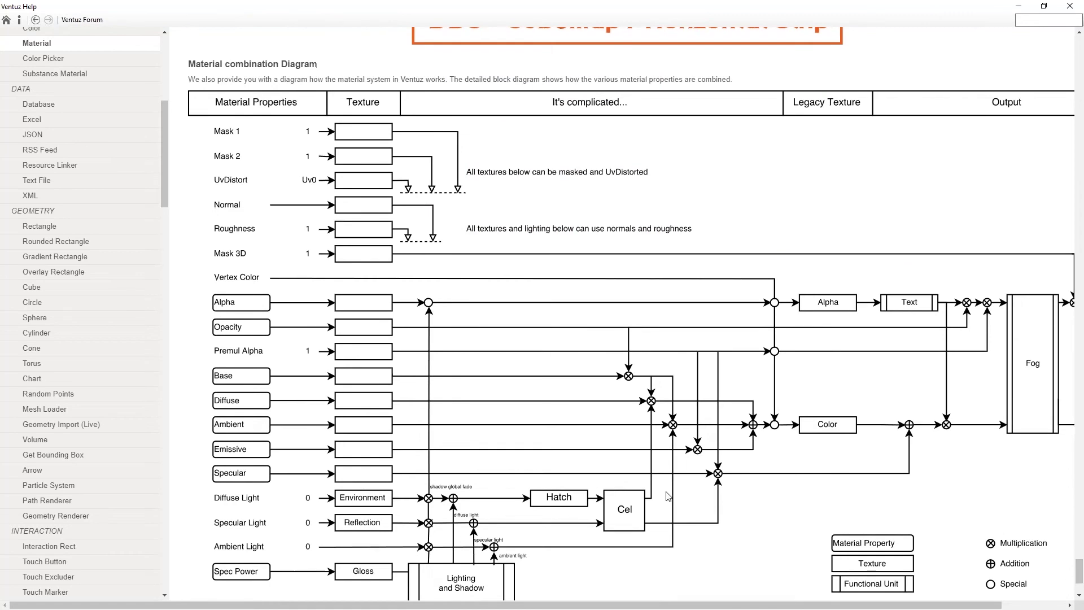
scroll(667, 495, "up", 2)
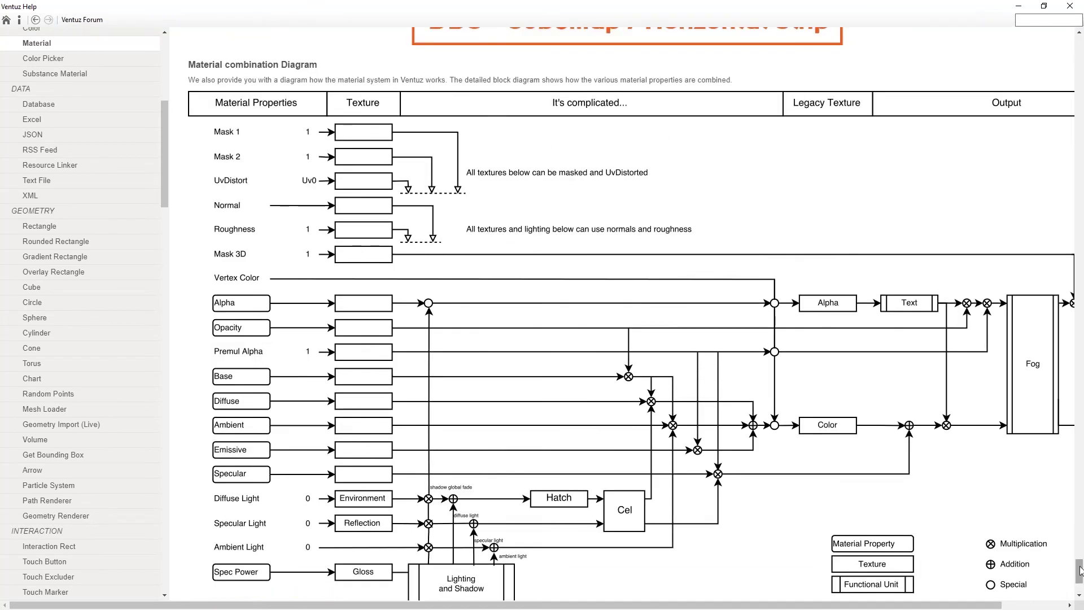